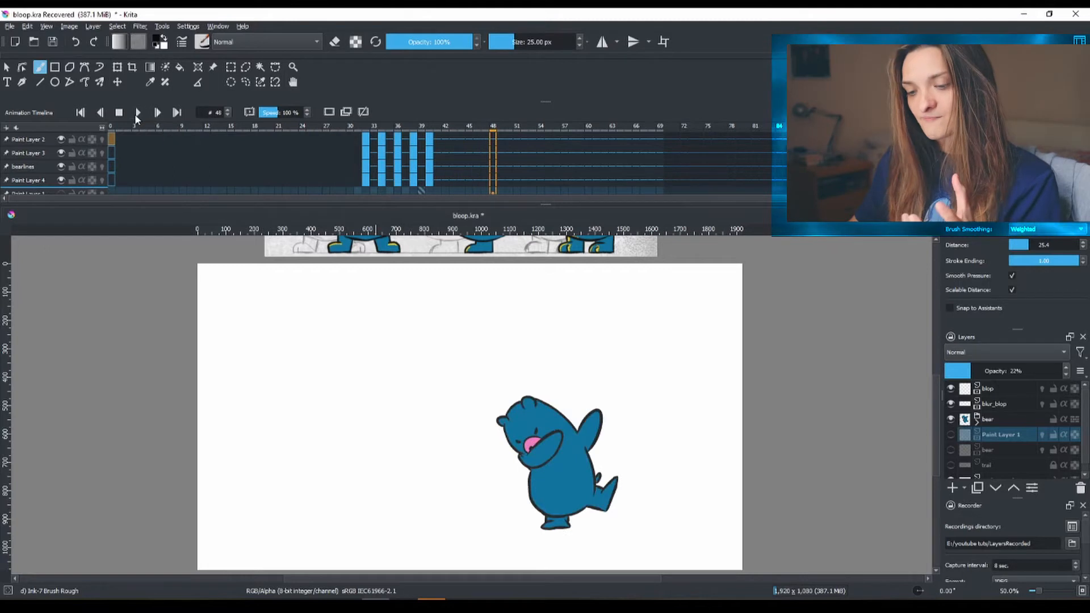
Hide the coloured bear, blur_blop and blop layers, and show the trail layer
{"action": "left_click", "coordinate": [951, 420]}
{"action": "left_click", "coordinate": [951, 404]}
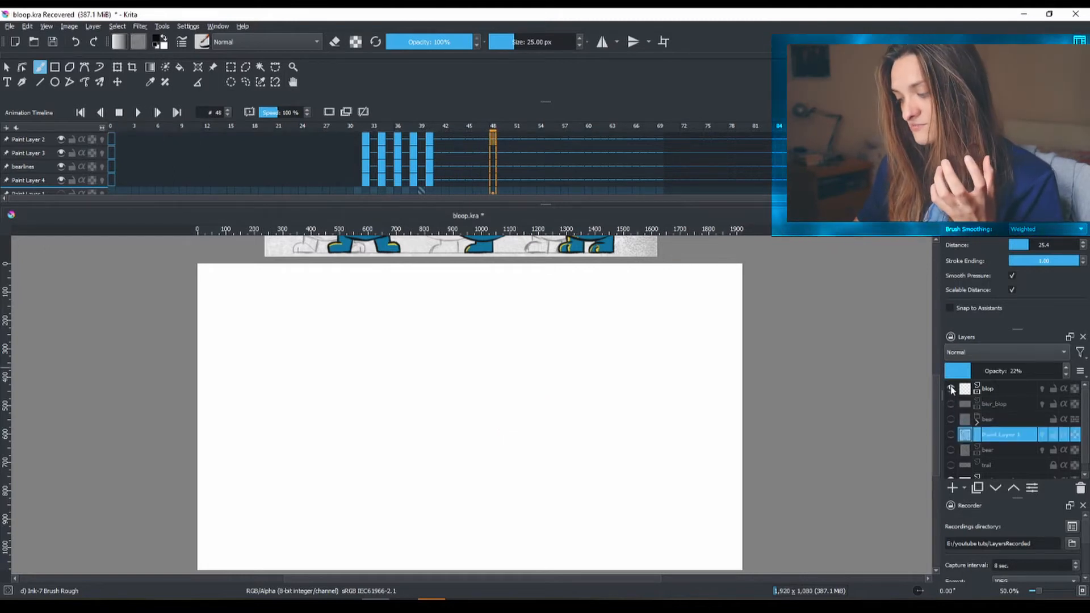
{"action": "left_click", "coordinate": [951, 389]}
{"action": "scroll", "coordinate": [1040, 447], "scroll_direction": "down", "scroll_amount": 1}
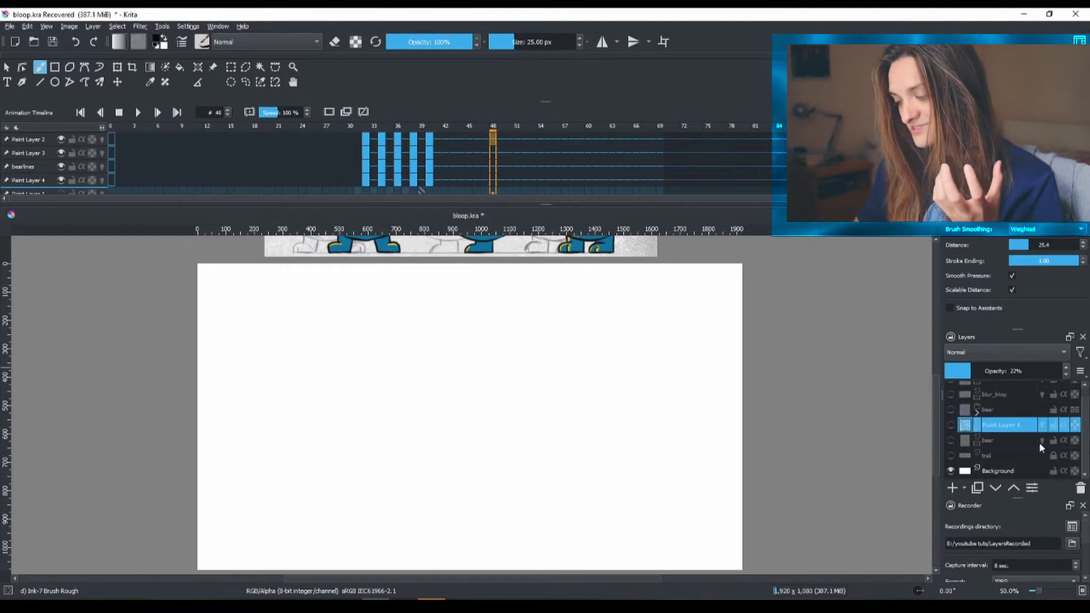
{"action": "left_click", "coordinate": [1009, 456]}
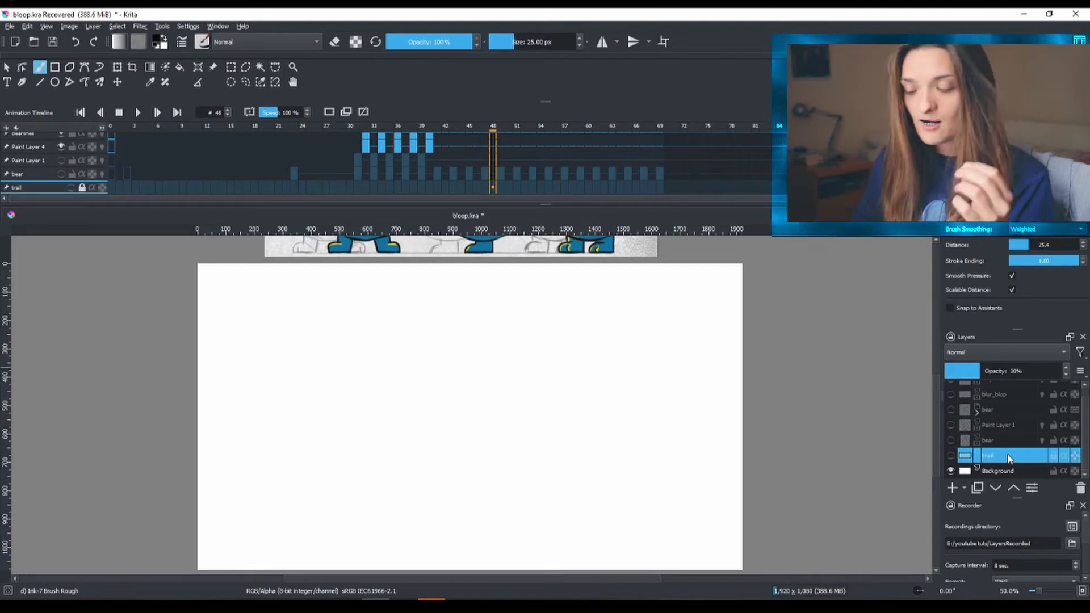
{"action": "left_click", "coordinate": [952, 456]}
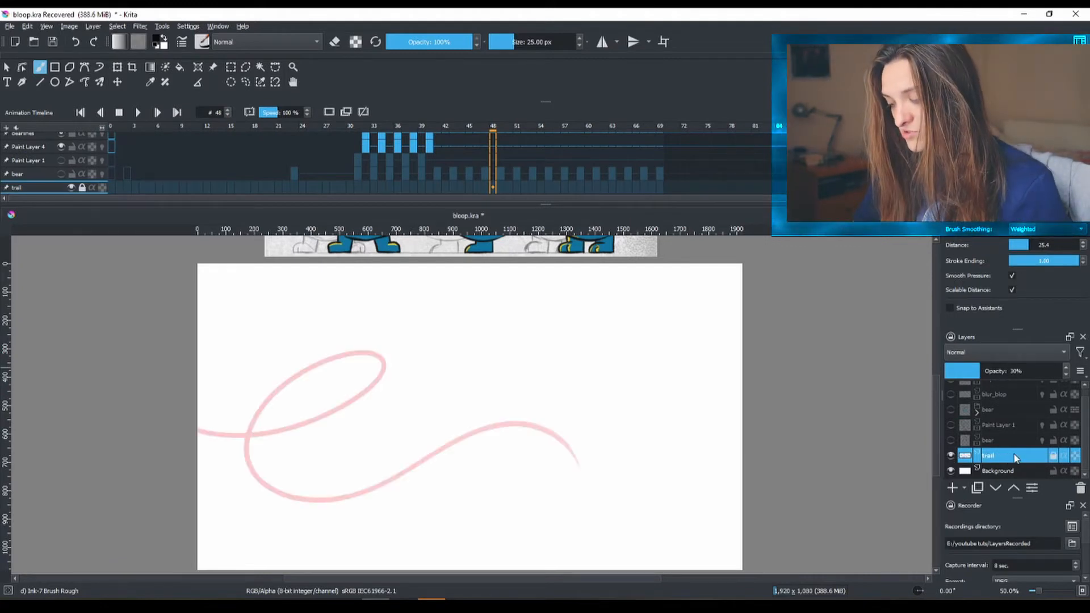
Raise the trail layer's opacity to 100%
{"action": "mouse_move", "coordinate": [1014, 458]}
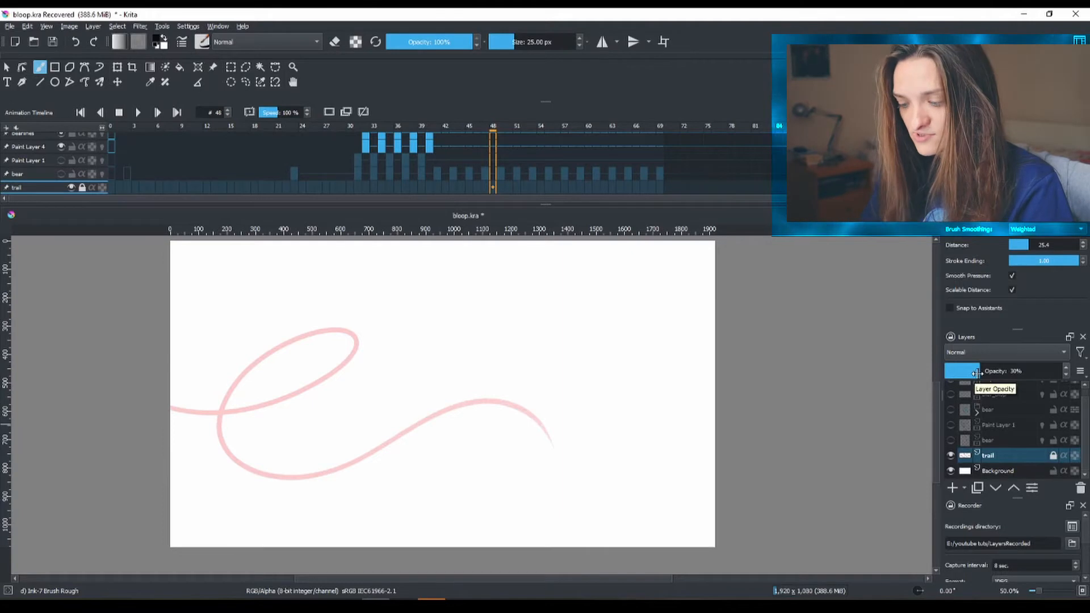
{"action": "left_click_drag", "start_coordinate": [976, 373], "coordinate": [1057, 370]}
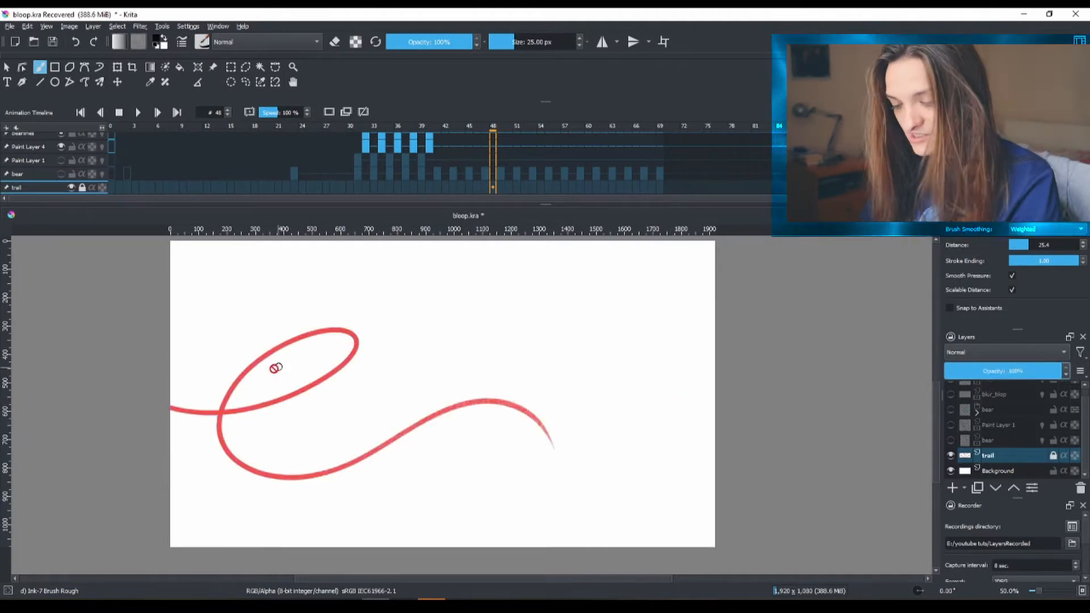
{"action": "scroll", "coordinate": [232, 415], "scroll_direction": "up", "scroll_amount": 2}
{"action": "scroll", "coordinate": [248, 414], "scroll_direction": "down", "scroll_amount": 2}
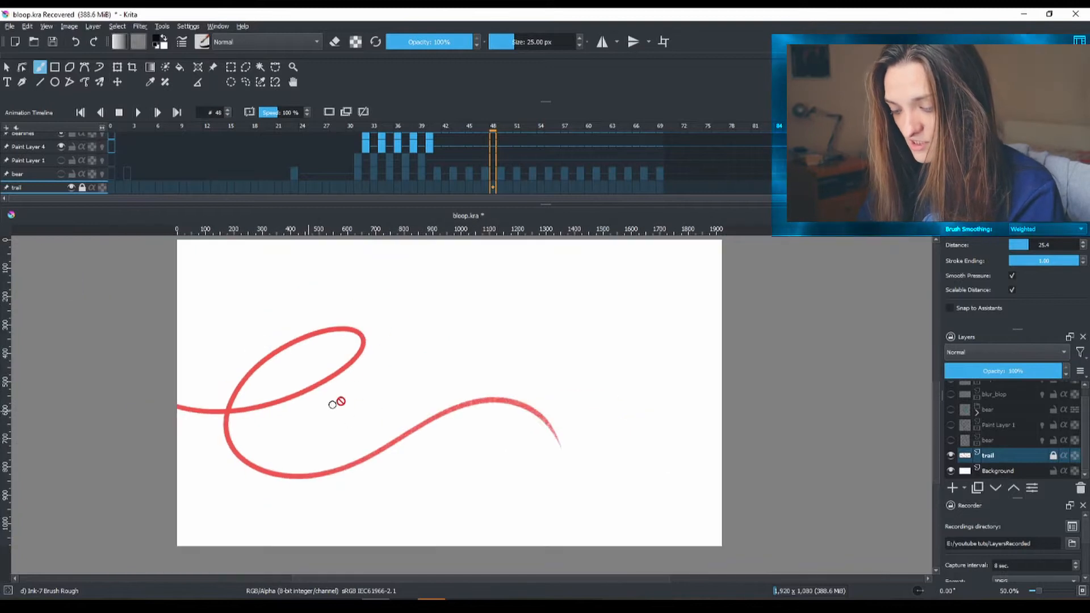
Show the sketched bear layer above the trail and set the trail layer's opacity to 24%
{"action": "left_click", "coordinate": [953, 440]}
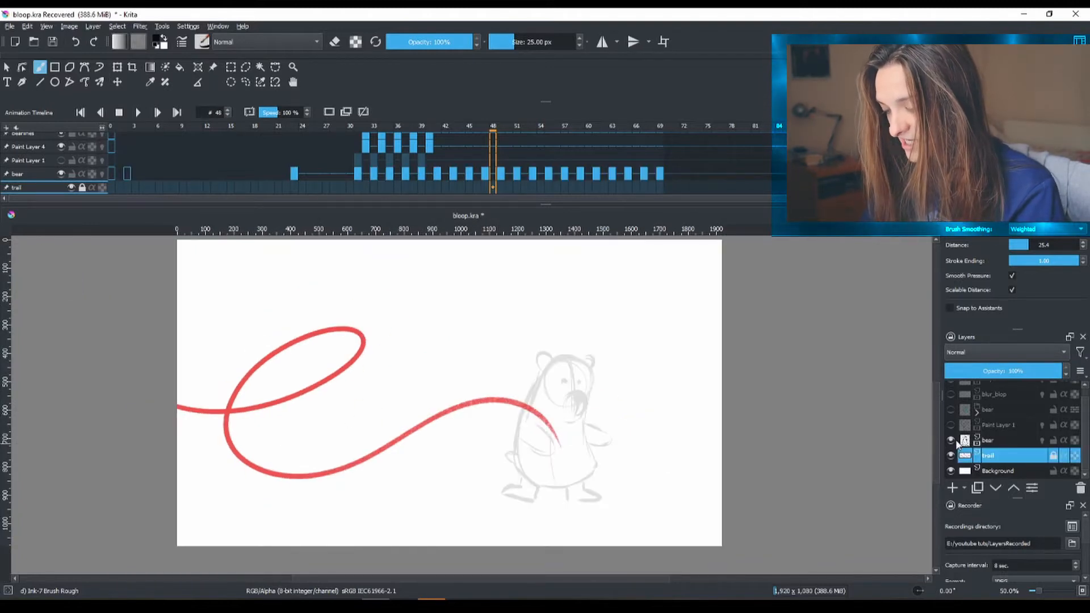
{"action": "left_click", "coordinate": [995, 442]}
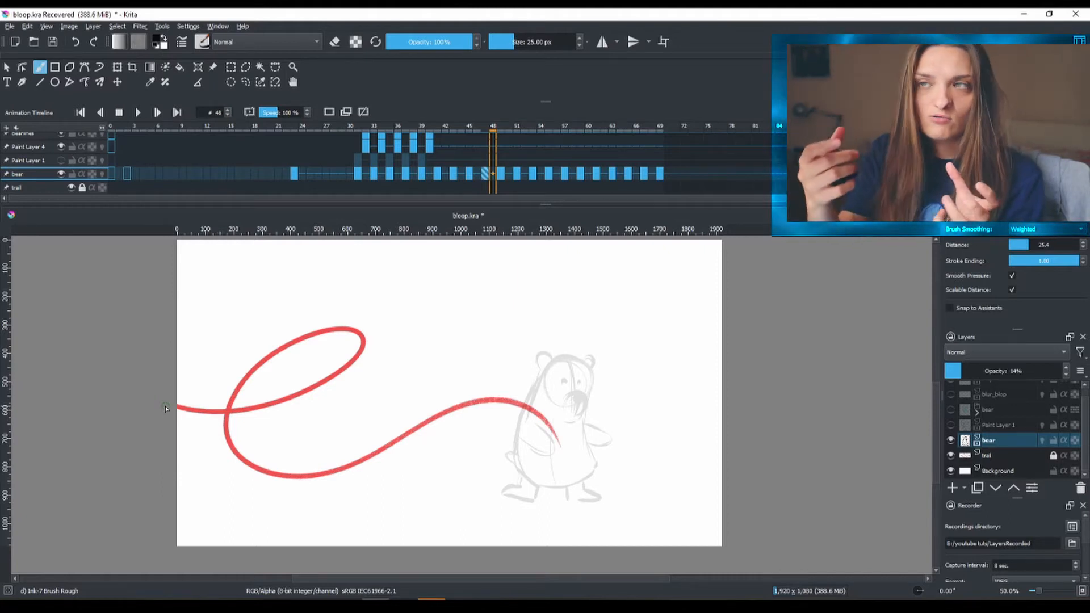
{"action": "left_click", "coordinate": [1011, 456]}
{"action": "left_click_drag", "start_coordinate": [976, 371], "coordinate": [972, 371]}
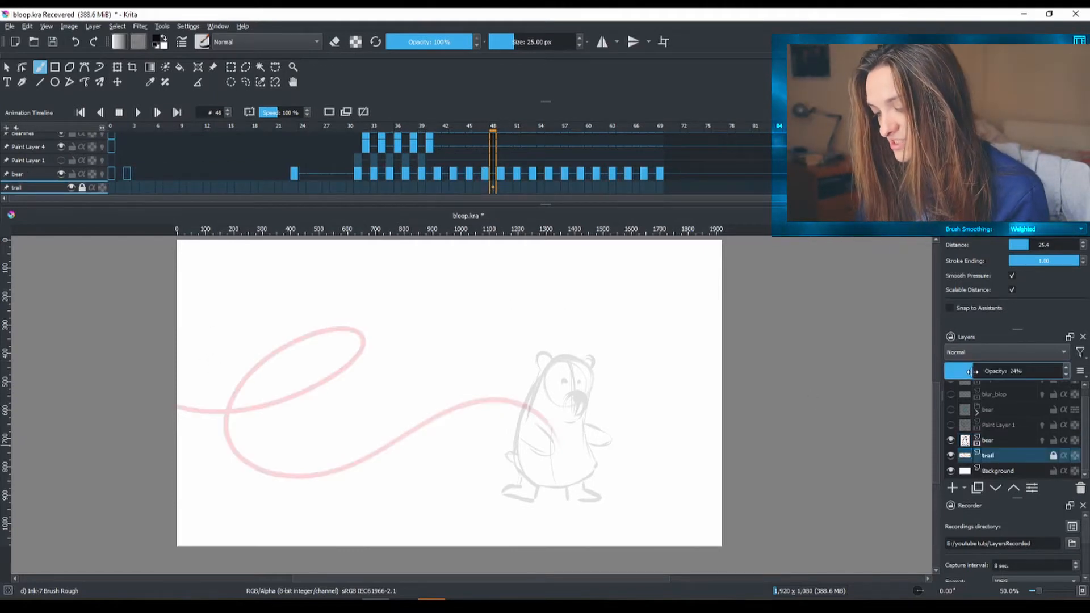
Preview the Paint Layer 1 and coloured bear layers one after the other, hiding each again
{"action": "left_click", "coordinate": [951, 425]}
{"action": "left_click", "coordinate": [951, 426]}
{"action": "left_click", "coordinate": [951, 410]}
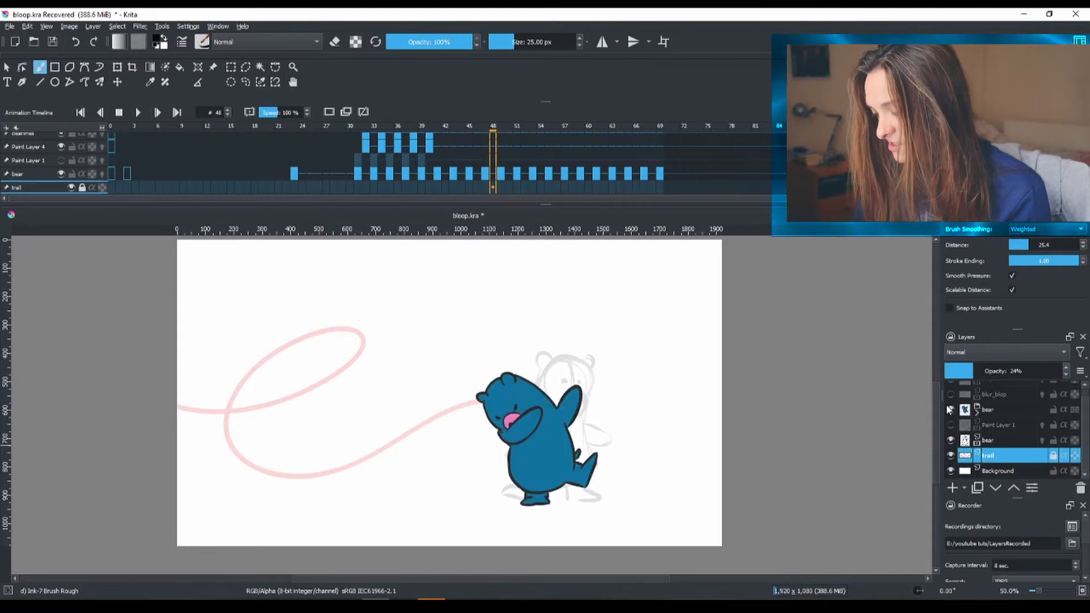
{"action": "left_click", "coordinate": [951, 410]}
Show the blop layer and play its animation from frame 0, stopping playback after viewing it
{"action": "scroll", "coordinate": [952, 420], "scroll_direction": "up", "scroll_amount": 1}
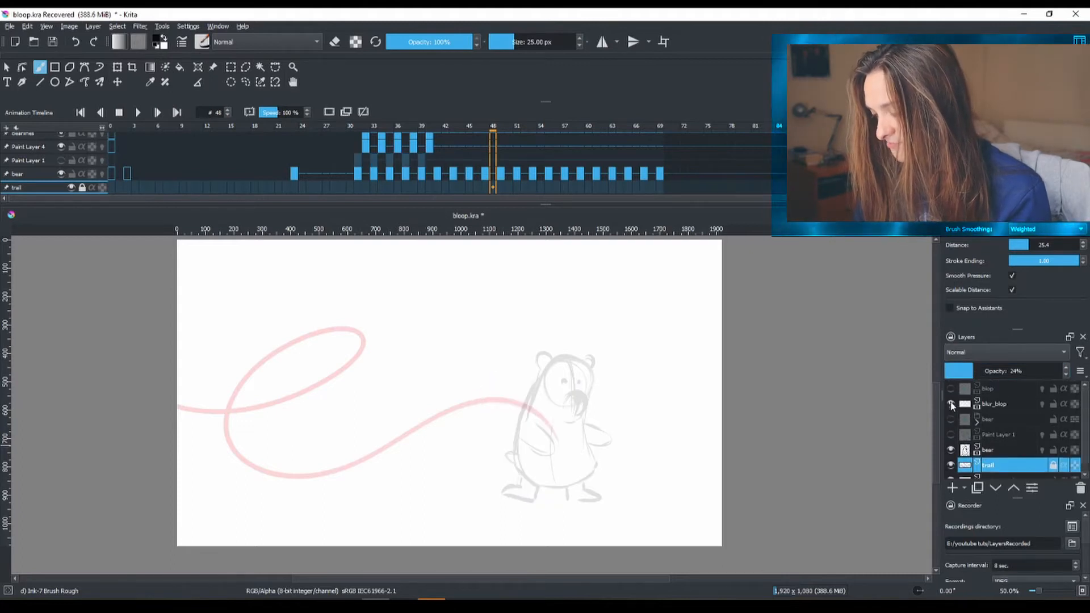
{"action": "scroll", "coordinate": [983, 442], "scroll_direction": "down", "scroll_amount": 1}
{"action": "scroll", "coordinate": [954, 392], "scroll_direction": "up", "scroll_amount": 1}
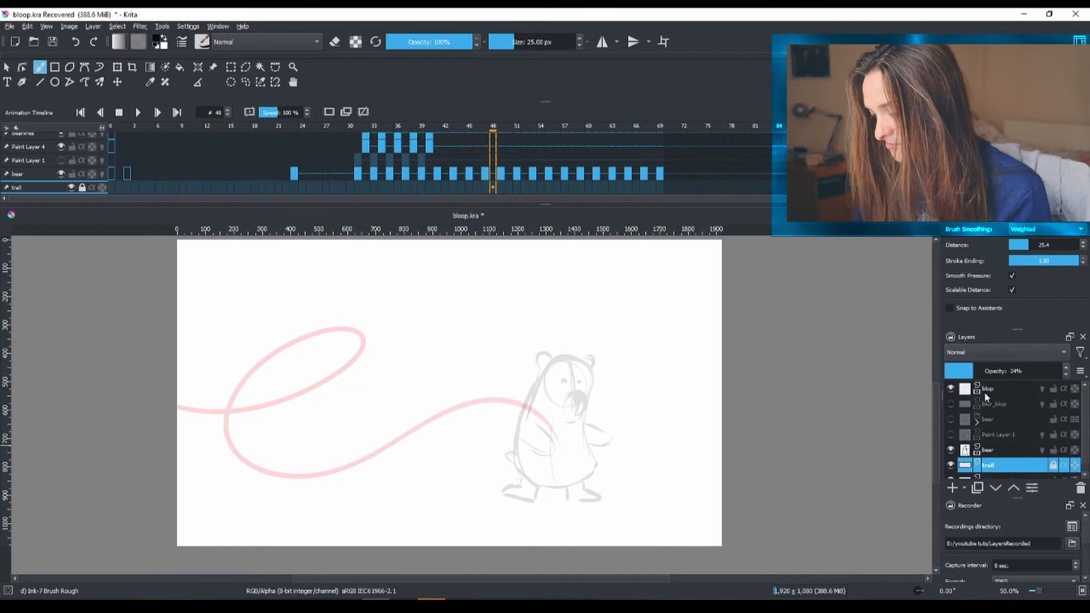
{"action": "left_click", "coordinate": [1022, 392]}
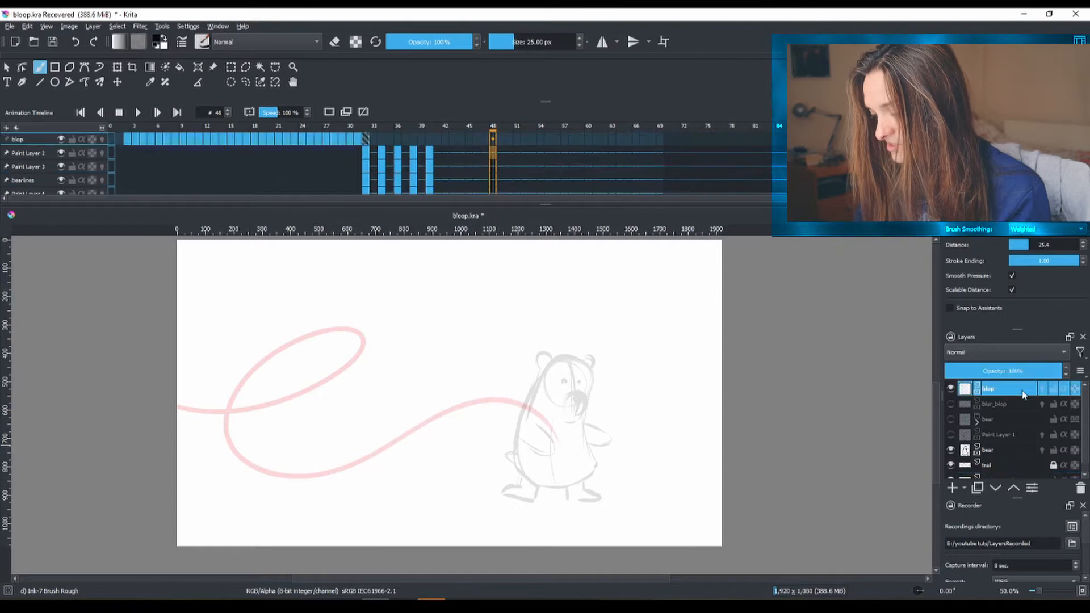
{"action": "left_click", "coordinate": [111, 144]}
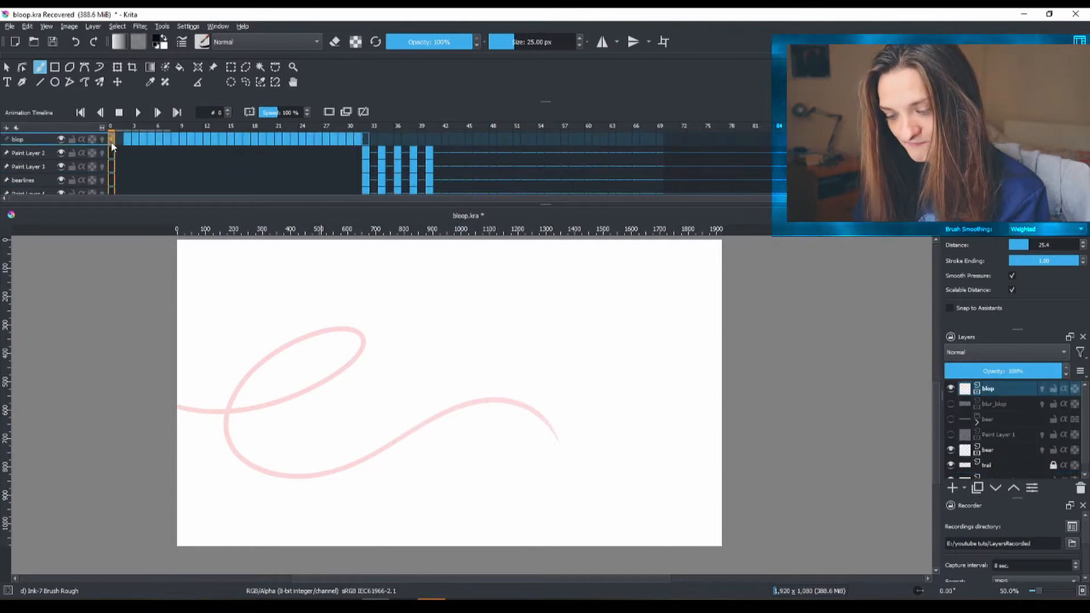
{"action": "left_click", "coordinate": [139, 113]}
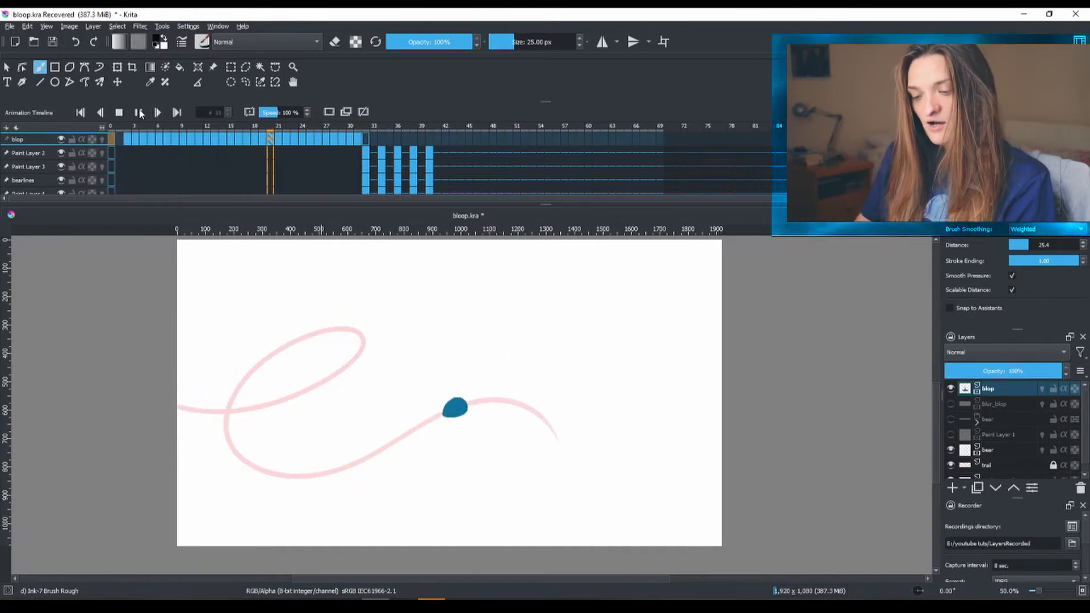
{"action": "left_click", "coordinate": [139, 112]}
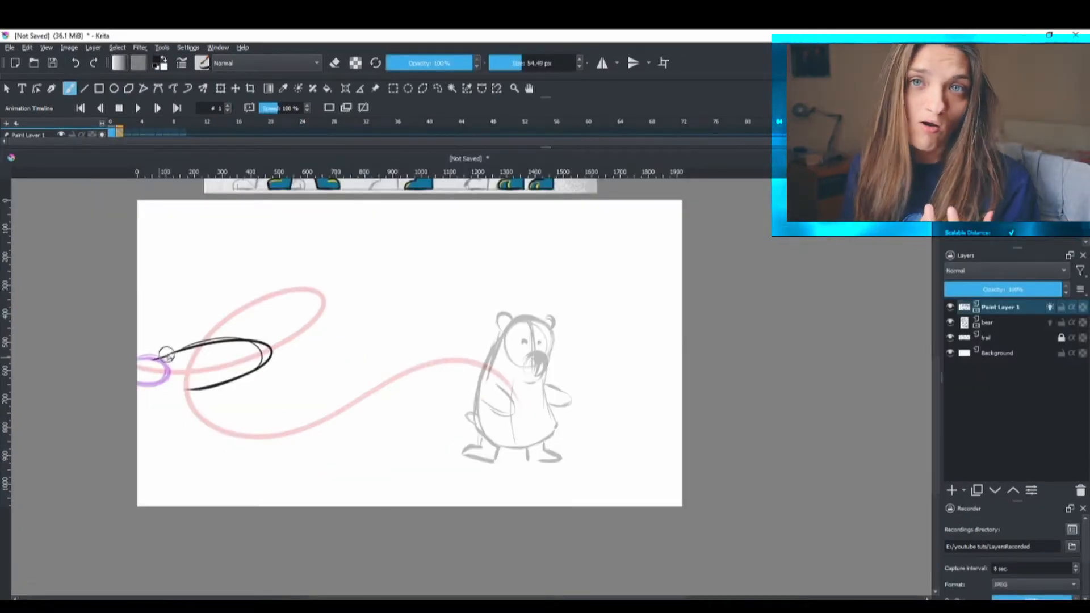
Complete the black teardrop outline, about 450 px long, on frame 1 at the trail's left end and thicken it
{"action": "left_click_drag", "start_coordinate": [167, 355], "coordinate": [170, 385]}
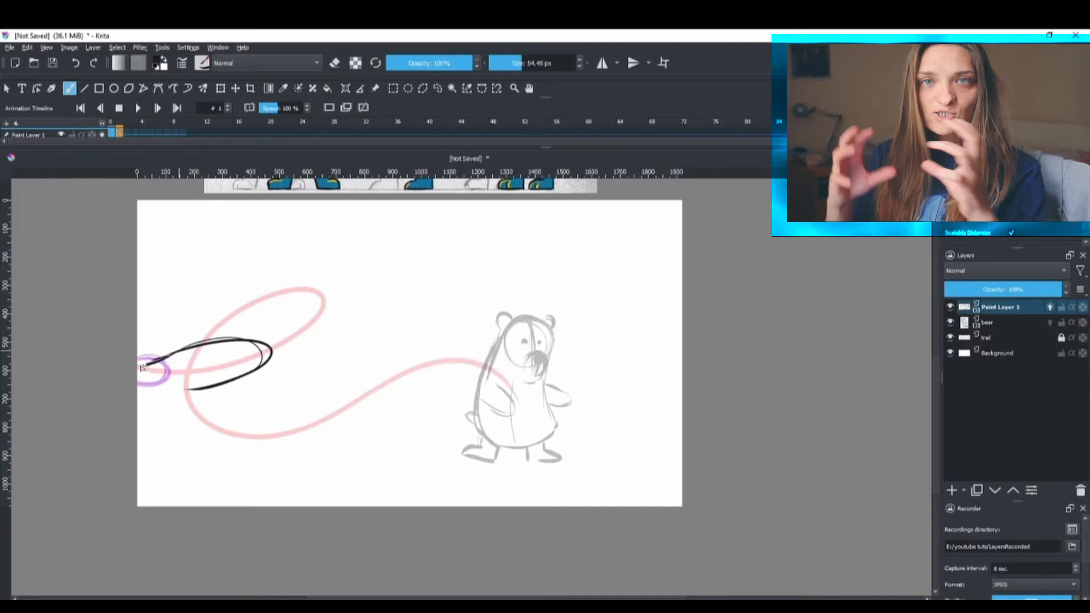
{"action": "left_click", "coordinate": [178, 385], "text": "ctrl"}
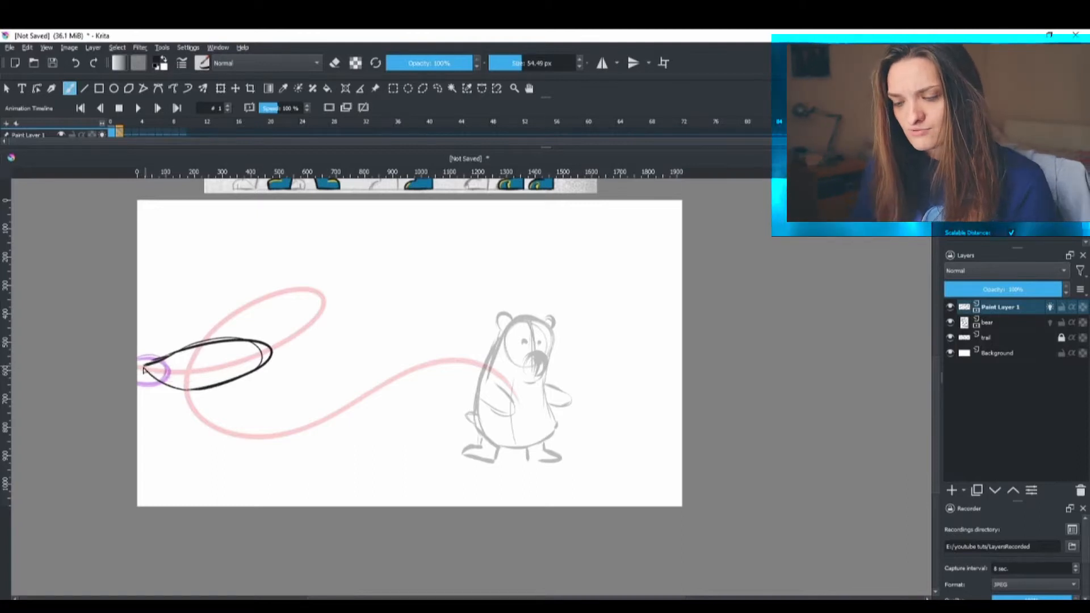
{"action": "left_click_drag", "start_coordinate": [144, 370], "coordinate": [260, 372]}
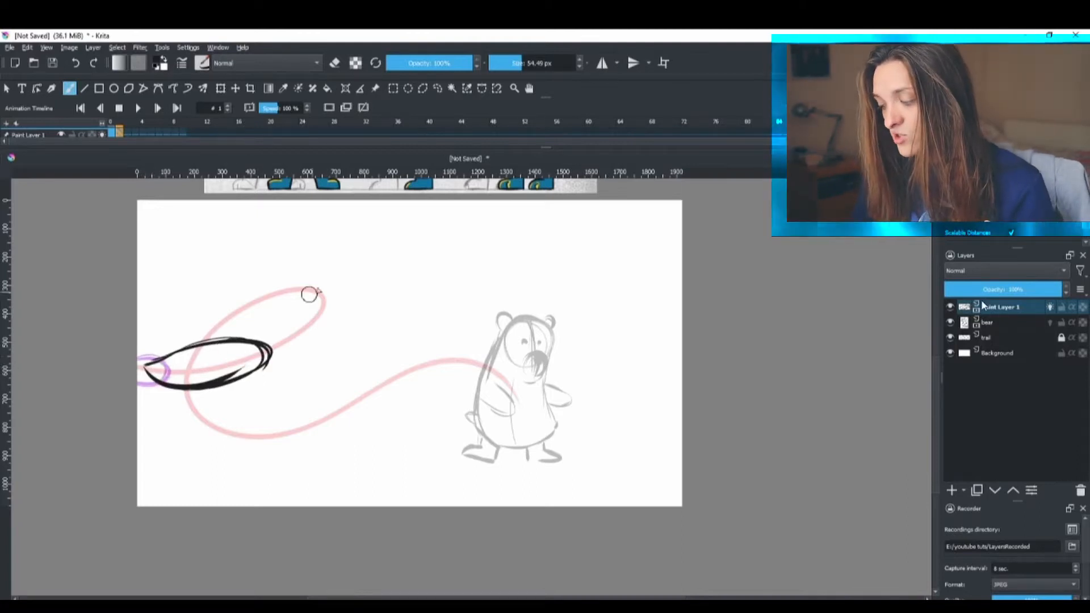
Add frame 2 to Paint Layer 1 and draw a rounded blob about 330 px wide at the right end of the trail's loop
{"action": "key", "text": "Right"}
{"action": "key", "text": "Insert"}
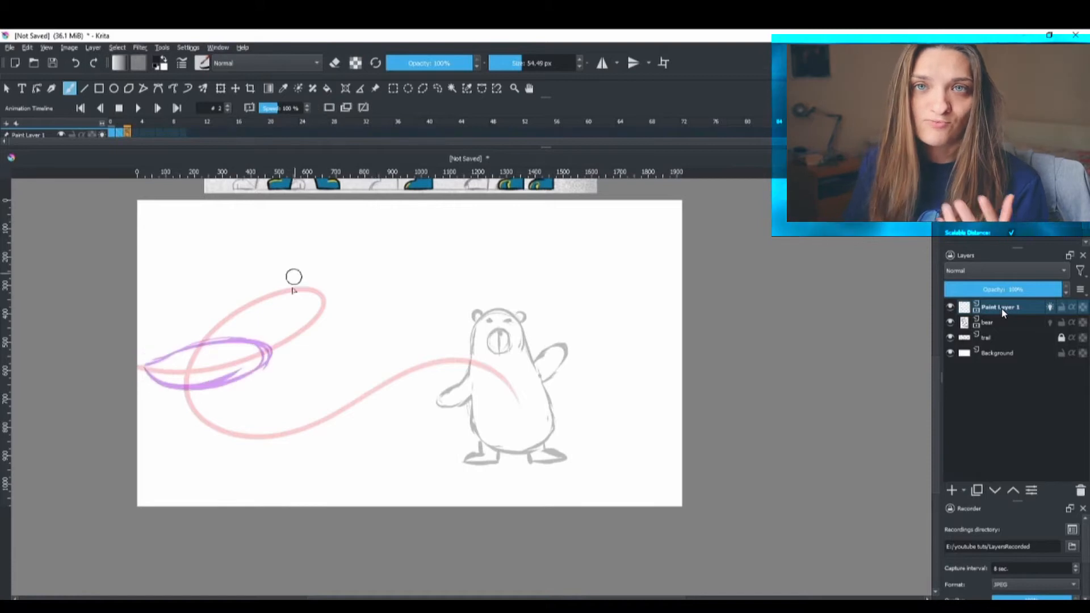
{"action": "left_click_drag", "start_coordinate": [280, 353], "coordinate": [281, 354]}
{"action": "key", "text": "ctrl+z"}
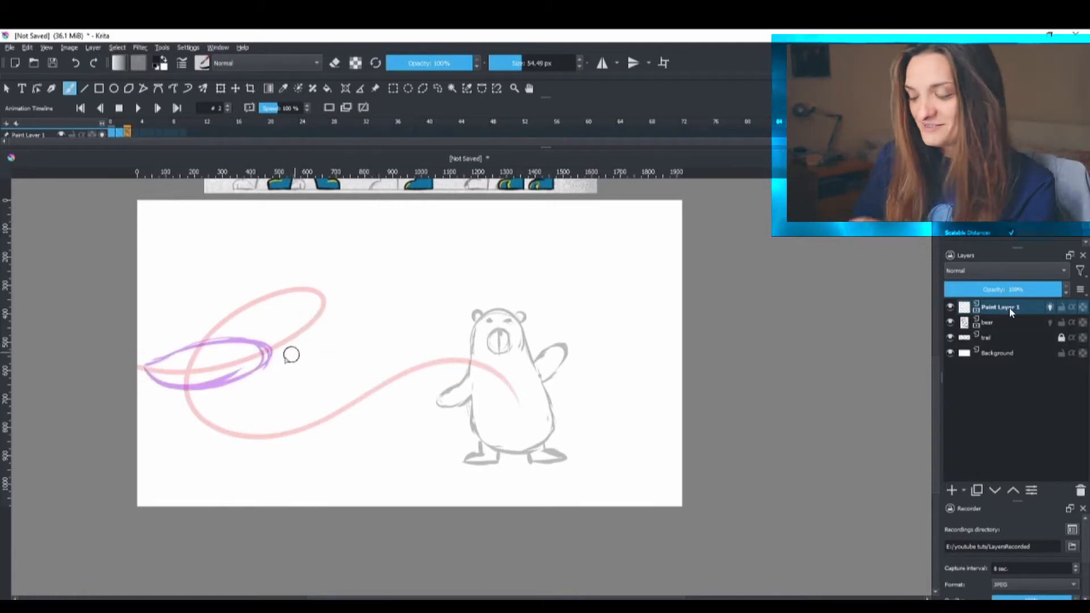
{"action": "mouse_move", "coordinate": [273, 312]}
{"action": "left_mouse_down"}
{"action": "mouse_move", "coordinate": [346, 314]}
{"action": "mouse_move", "coordinate": [322, 357]}
{"action": "mouse_move", "coordinate": [262, 327]}
{"action": "left_mouse_up"}
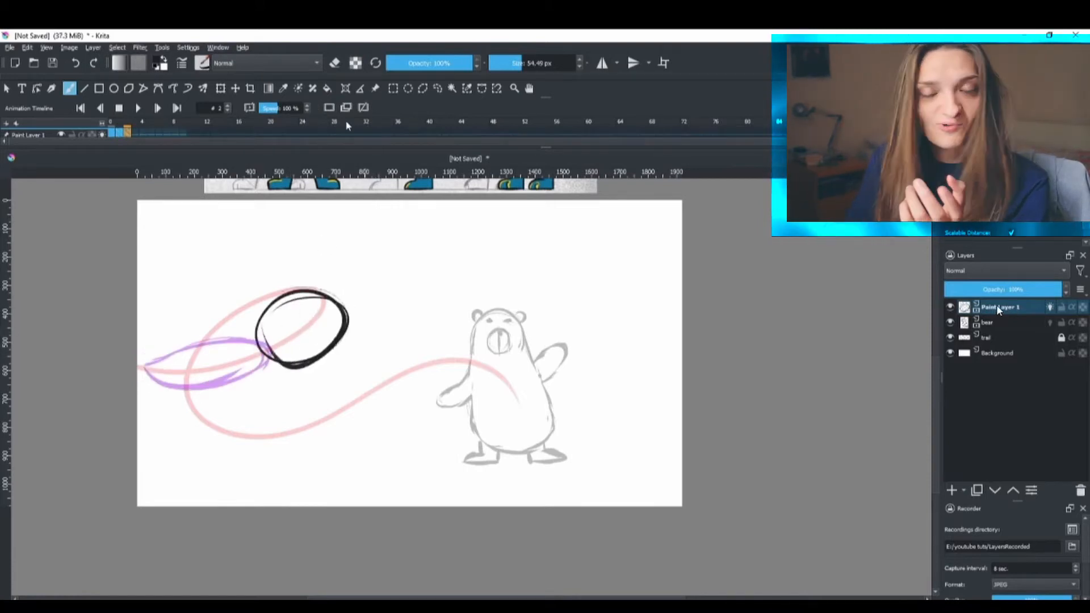
Add frame 3 and draw a circle about 240 px wide at the upper-left side of the trail's loop
{"action": "key", "text": "Right"}
{"action": "key", "text": "Insert"}
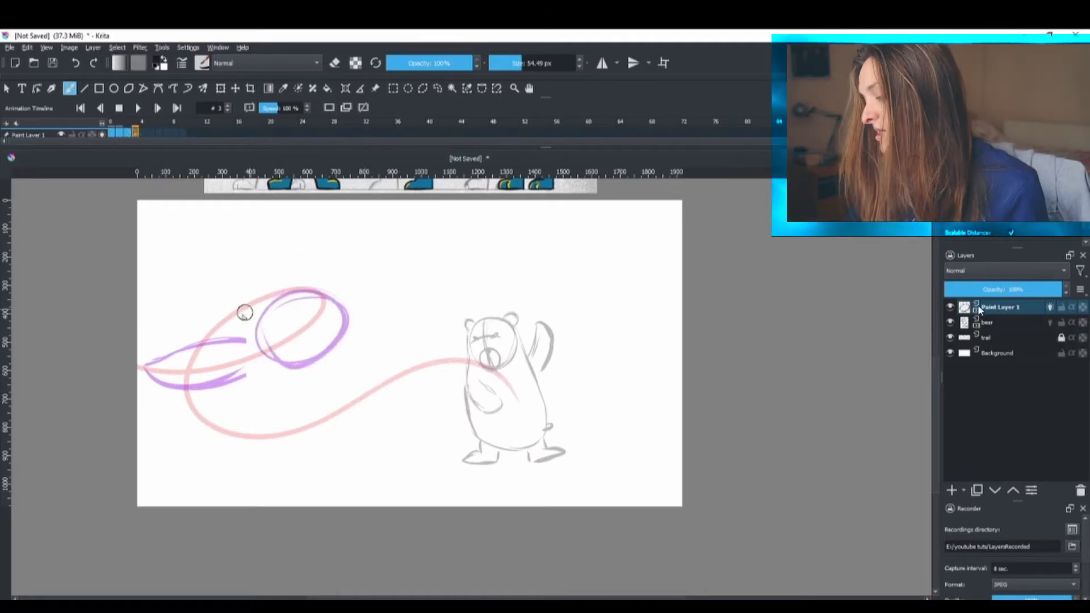
{"action": "mouse_move", "coordinate": [244, 312]}
{"action": "left_mouse_down"}
{"action": "mouse_move", "coordinate": [193, 298]}
{"action": "mouse_move", "coordinate": [210, 355]}
{"action": "mouse_move", "coordinate": [241, 309]}
{"action": "left_mouse_up"}
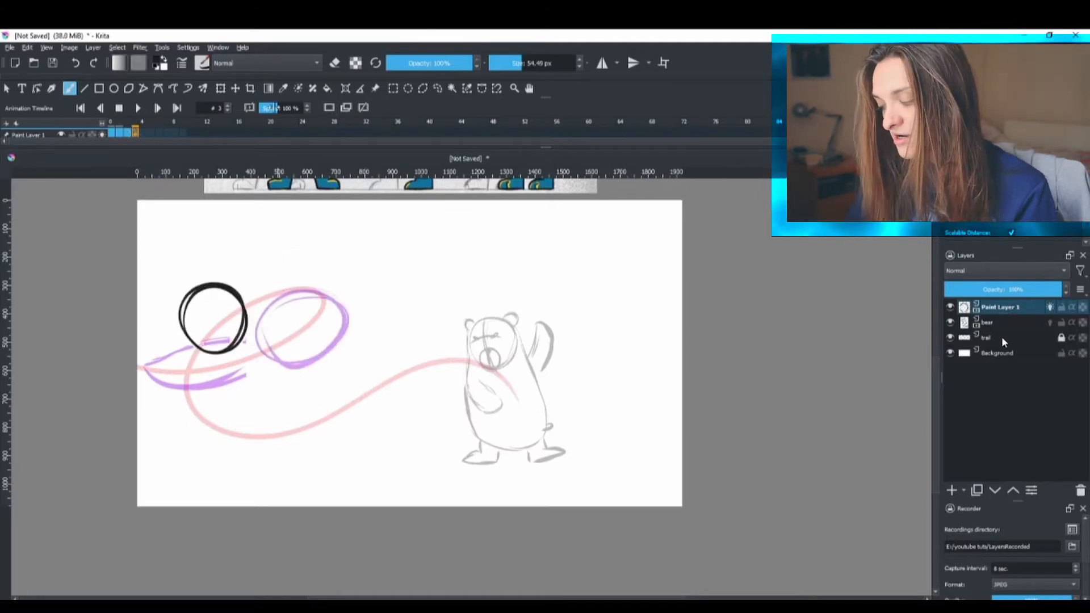
Add a blank frame at frame 4 of Paint Layer 1, undoing the stray stroke added to the previous drawing
{"action": "key", "text": "Right"}
{"action": "left_click_drag", "start_coordinate": [206, 372], "coordinate": [240, 423]}
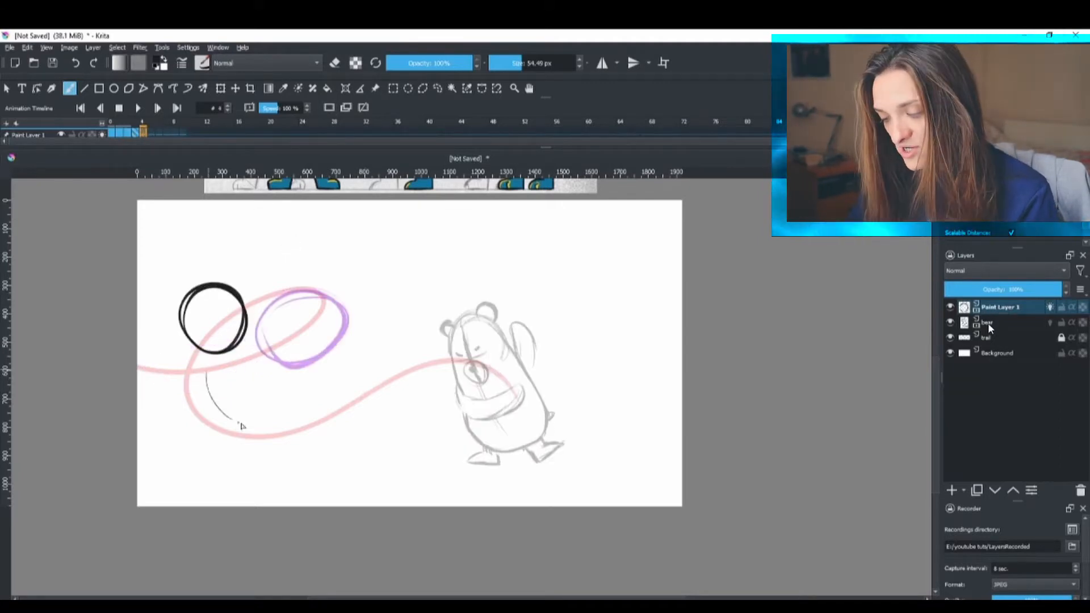
{"action": "key", "text": "ctrl+z"}
{"action": "left_click", "coordinate": [143, 133]}
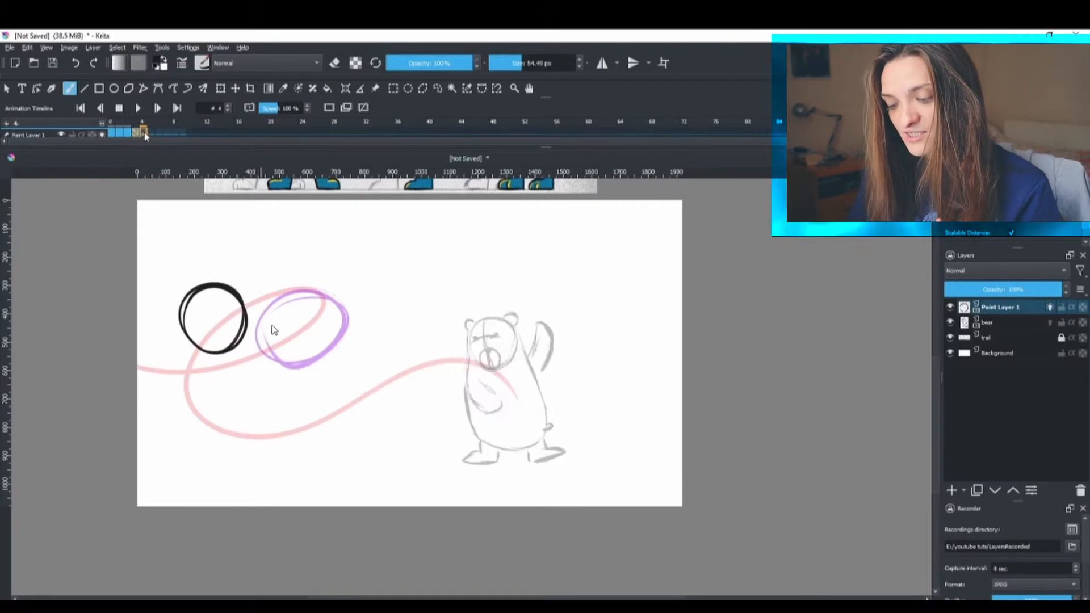
{"action": "left_click", "coordinate": [331, 108]}
Try out curved strokes for a stretched blob along the trail's left bend on frame 4, undoing each attempt
{"action": "mouse_move", "coordinate": [178, 379]}
{"action": "left_mouse_down"}
{"action": "mouse_move", "coordinate": [181, 407]}
{"action": "mouse_move", "coordinate": [222, 421]}
{"action": "left_mouse_up"}
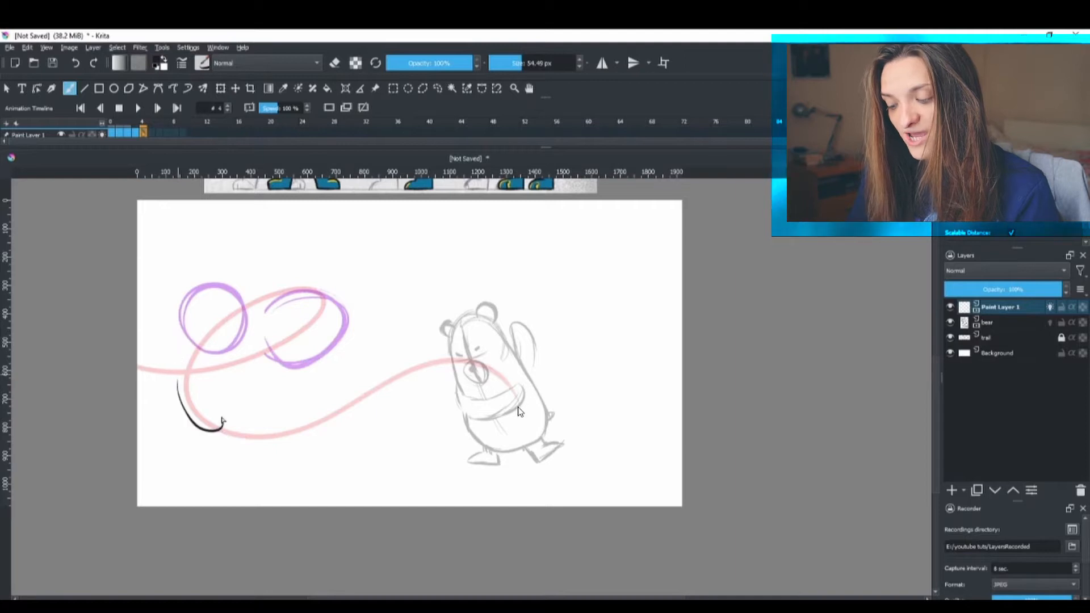
{"action": "key", "text": "ctrl+z"}
{"action": "mouse_move", "coordinate": [179, 328]}
{"action": "left_mouse_down"}
{"action": "mouse_move", "coordinate": [177, 363]}
{"action": "mouse_move", "coordinate": [217, 435]}
{"action": "left_mouse_up"}
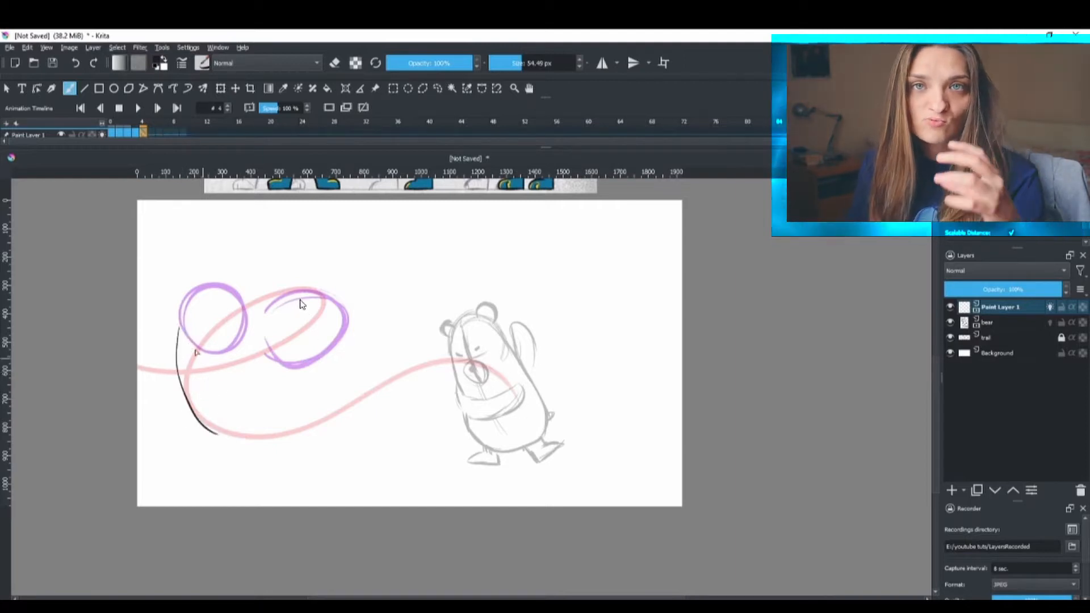
{"action": "key", "text": "ctrl+z"}
{"action": "left_click_drag", "start_coordinate": [175, 336], "coordinate": [221, 437]}
{"action": "left_click_drag", "start_coordinate": [176, 339], "coordinate": [222, 414]}
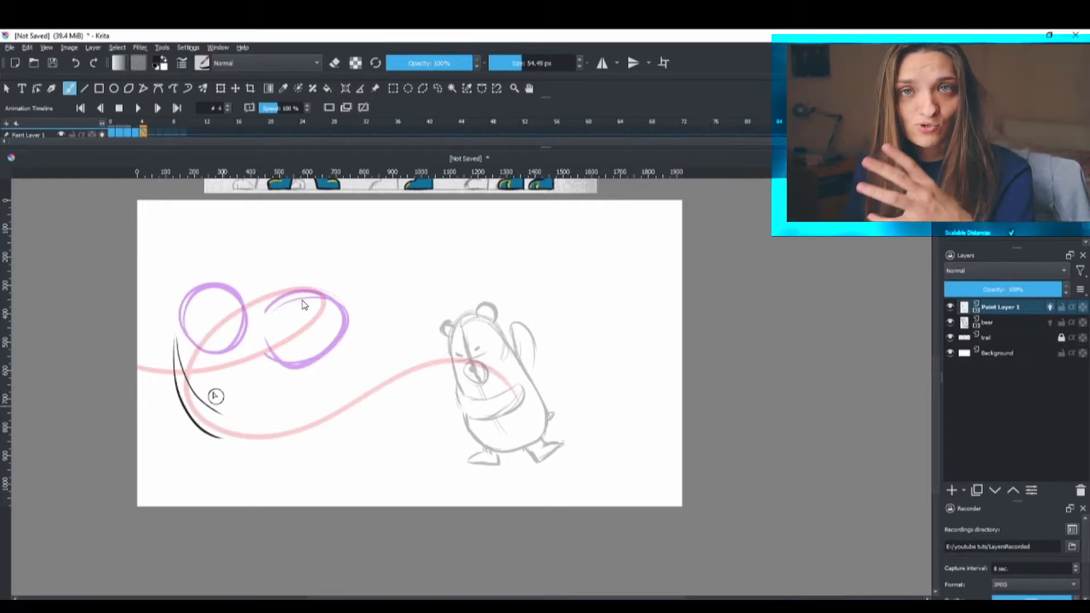
{"action": "key", "text": "ctrl+z"}
{"action": "key", "text": "ctrl+z"}
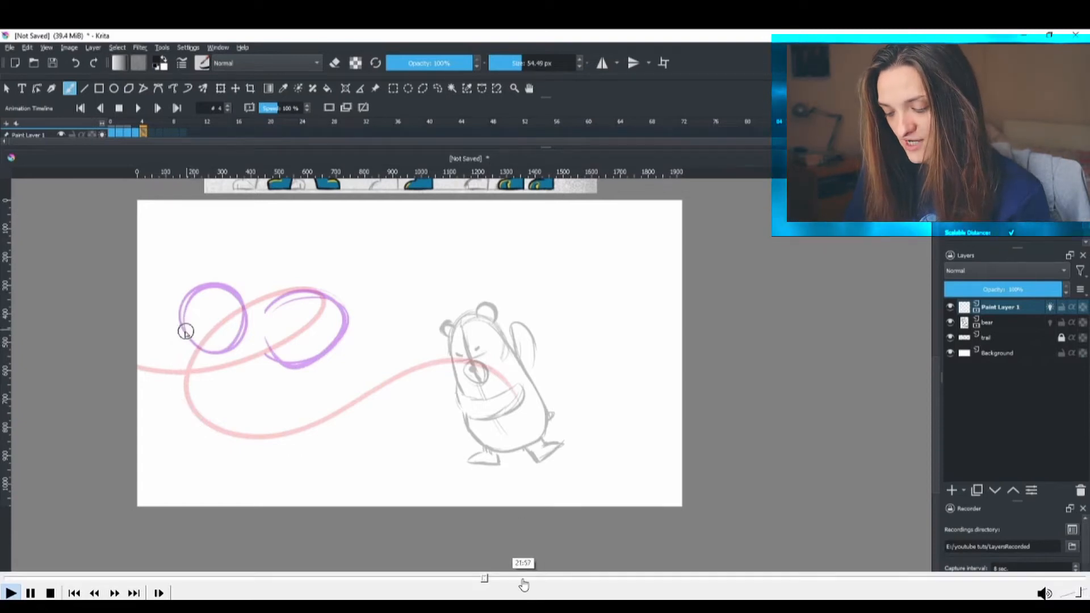
Skip through the recorded drawing session to review the blob sketches along the rest of the trail
{"action": "left_click_drag", "start_coordinate": [524, 585], "coordinate": [486, 577]}
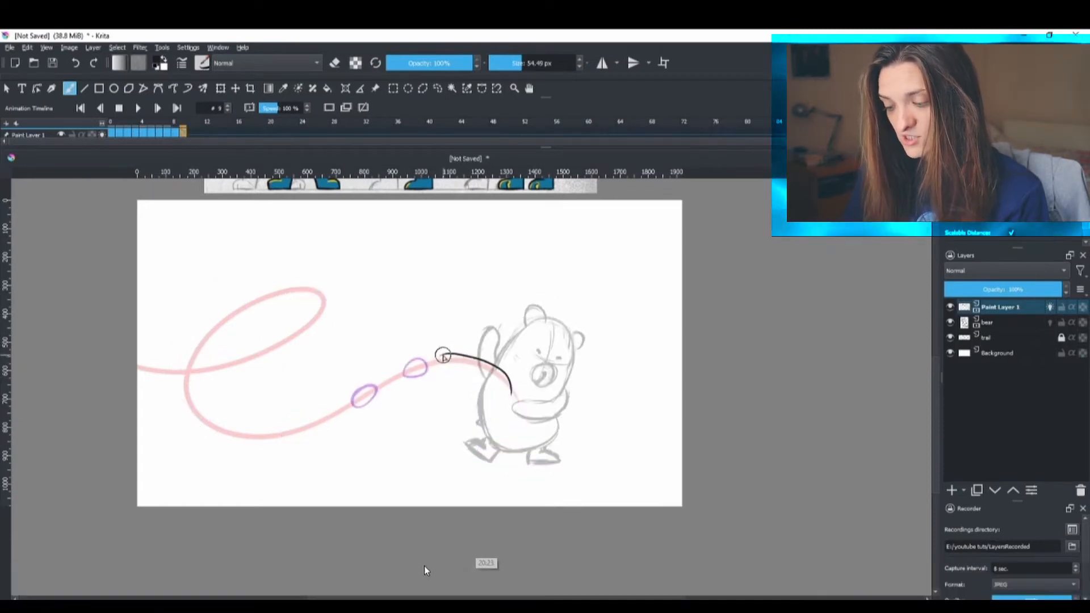
{"action": "left_click", "coordinate": [456, 580]}
{"action": "left_click", "coordinate": [496, 580]}
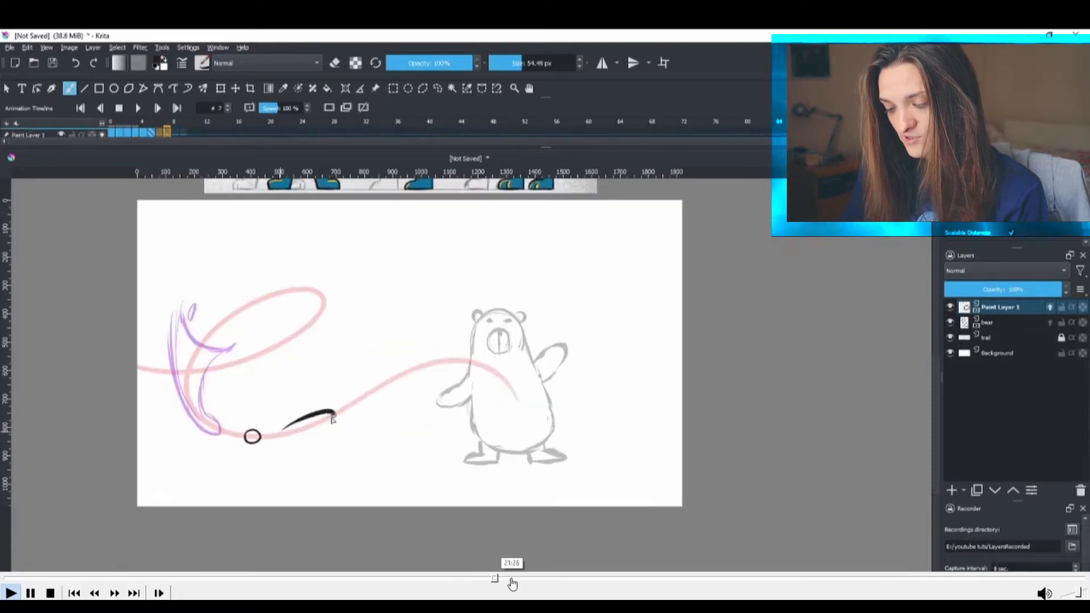
{"action": "left_click", "coordinate": [512, 584]}
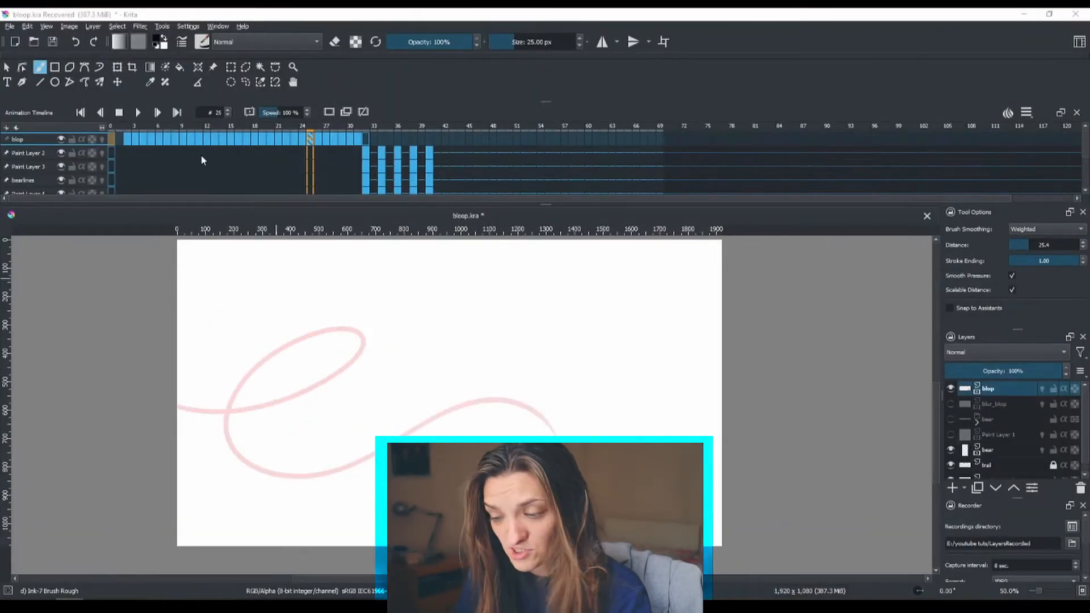
Go to frame 7 of the blop layer, show blur_blop, hide the trail layer, and examine the blob's blurred edge
{"action": "left_click", "coordinate": [129, 135]}
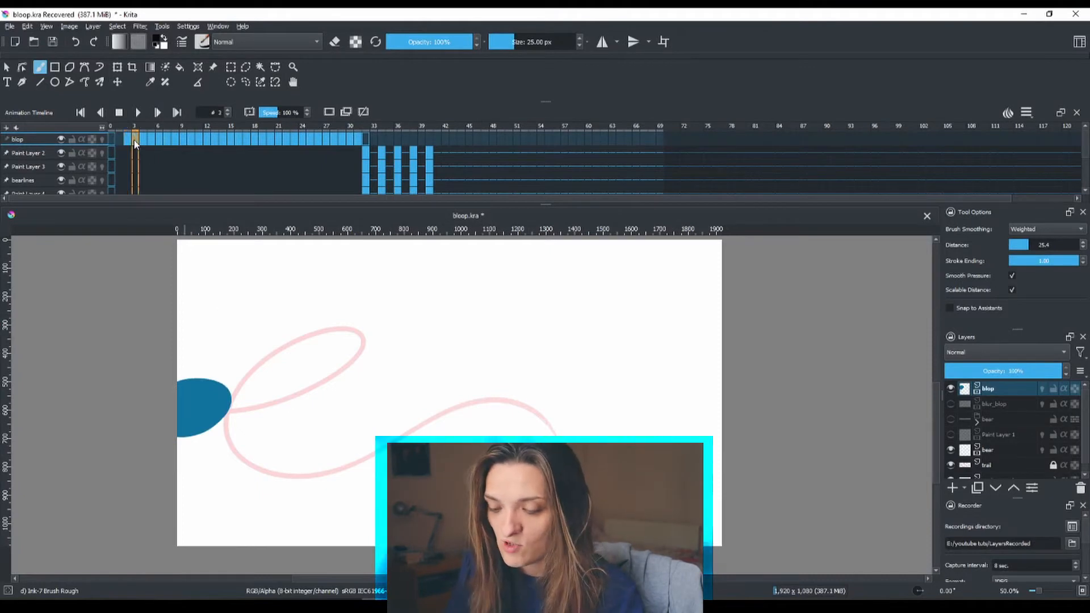
{"action": "left_click_drag", "start_coordinate": [135, 143], "coordinate": [167, 142]}
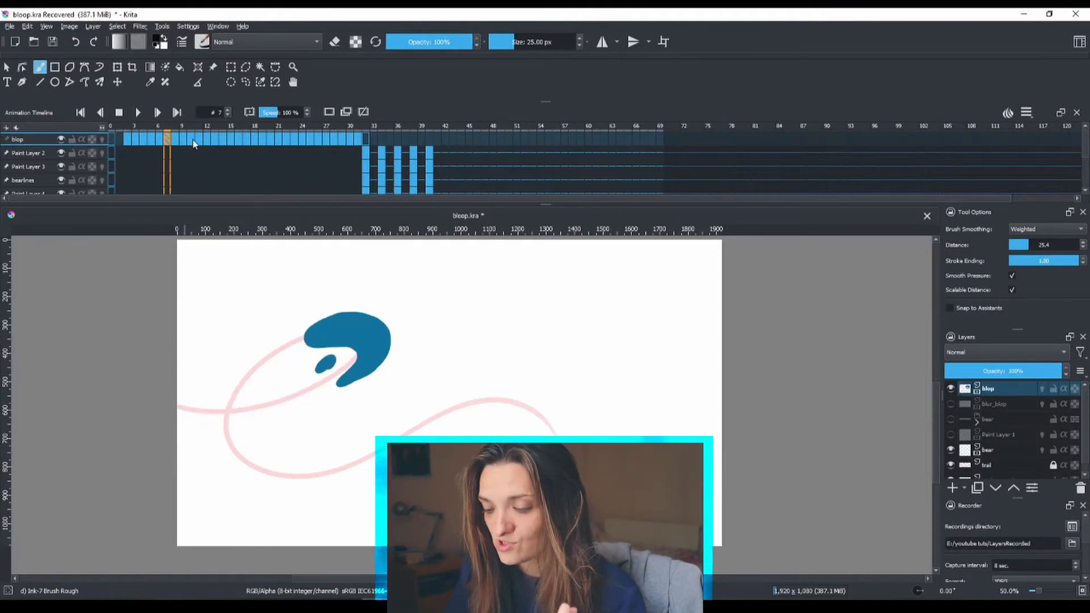
{"action": "left_click", "coordinate": [1007, 405]}
{"action": "left_click", "coordinate": [951, 404]}
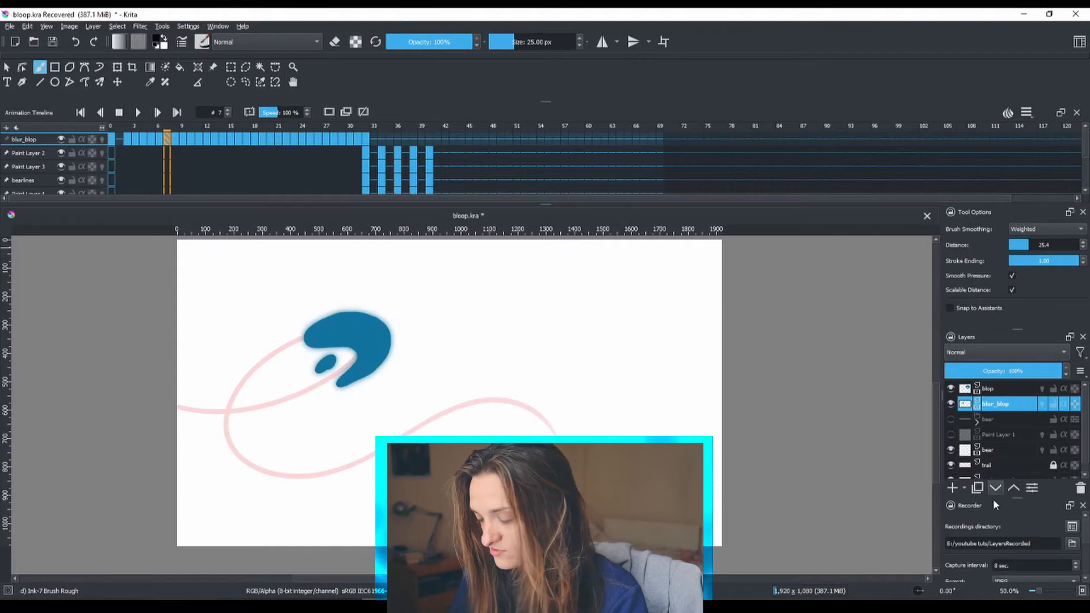
{"action": "left_click", "coordinate": [951, 464]}
{"action": "scroll", "coordinate": [370, 362], "scroll_direction": "up", "scroll_amount": 3}
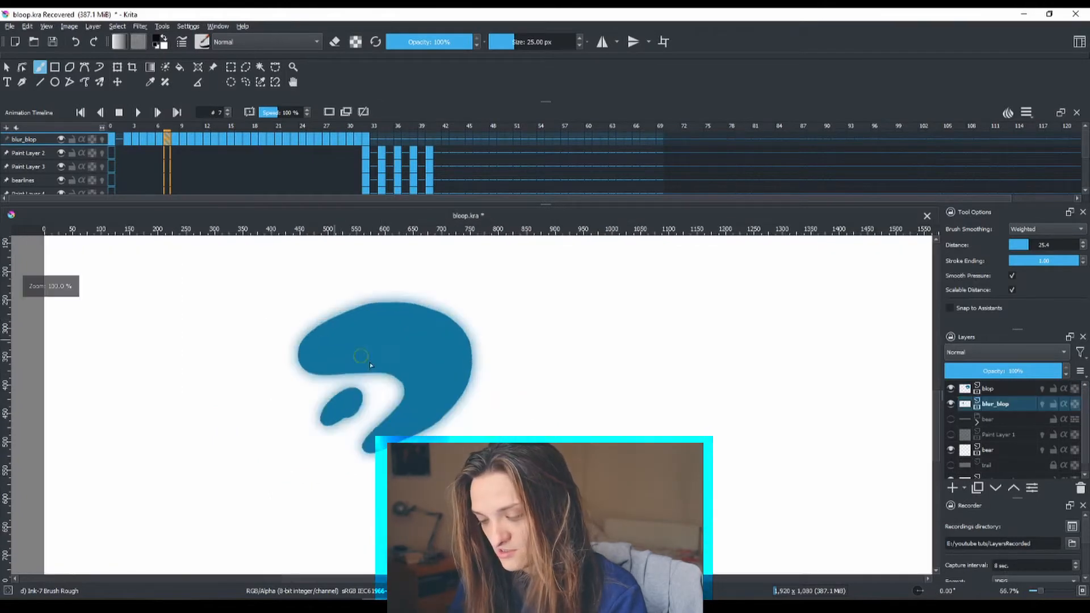
{"action": "scroll", "coordinate": [423, 388], "scroll_direction": "down", "scroll_amount": 4}
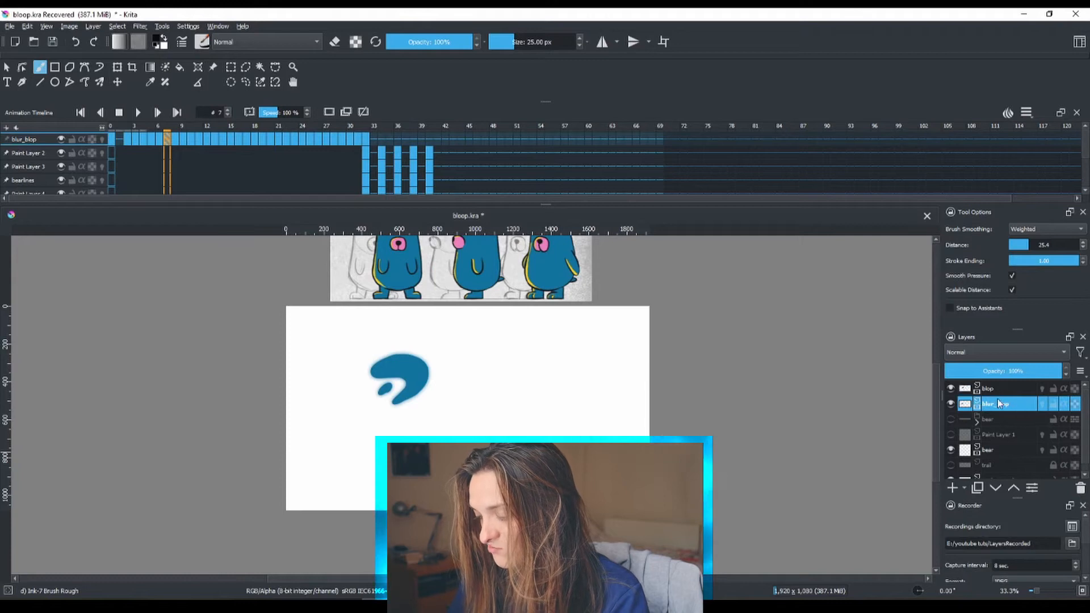
Copy the blop layer, paste it as a duplicate, and select the lower of the two blop layers
{"action": "scroll", "coordinate": [475, 364], "scroll_direction": "up", "scroll_amount": 1}
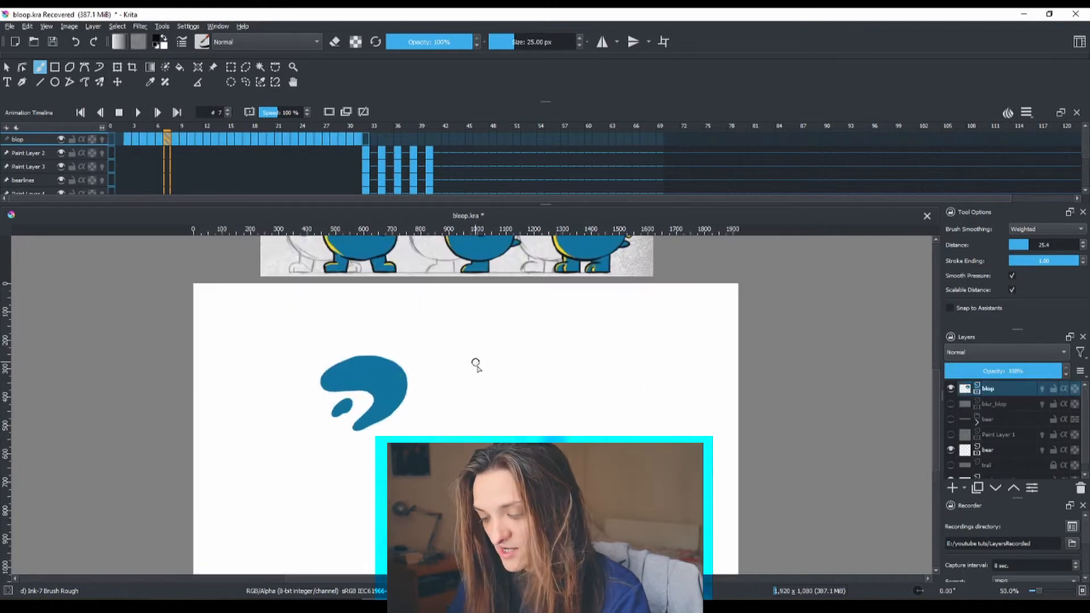
{"action": "right_click", "coordinate": [1000, 389]}
{"action": "left_click", "coordinate": [954, 180]}
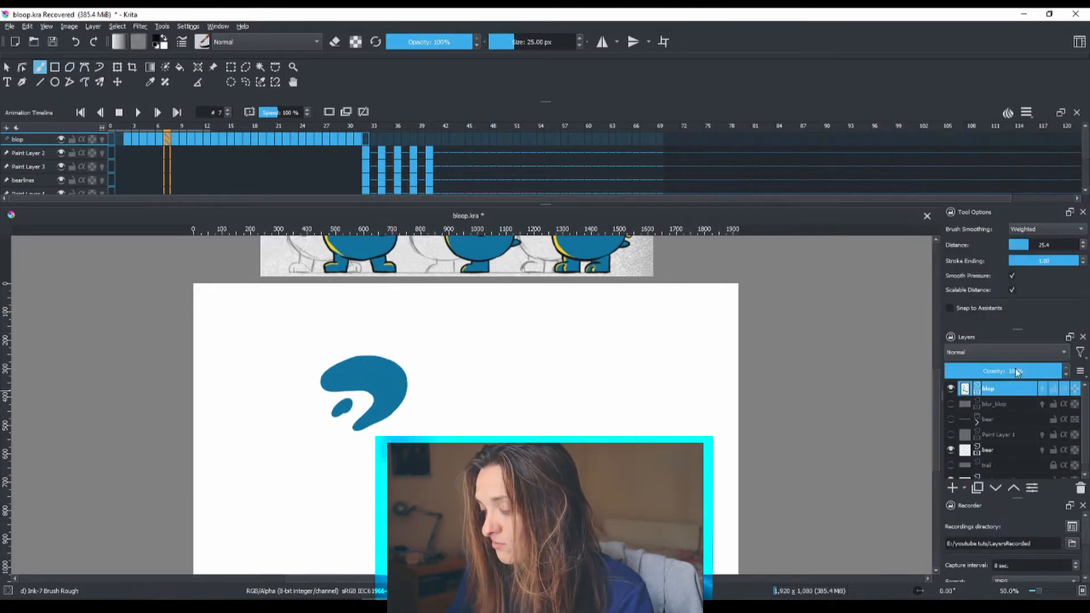
{"action": "right_click", "coordinate": [1028, 393]}
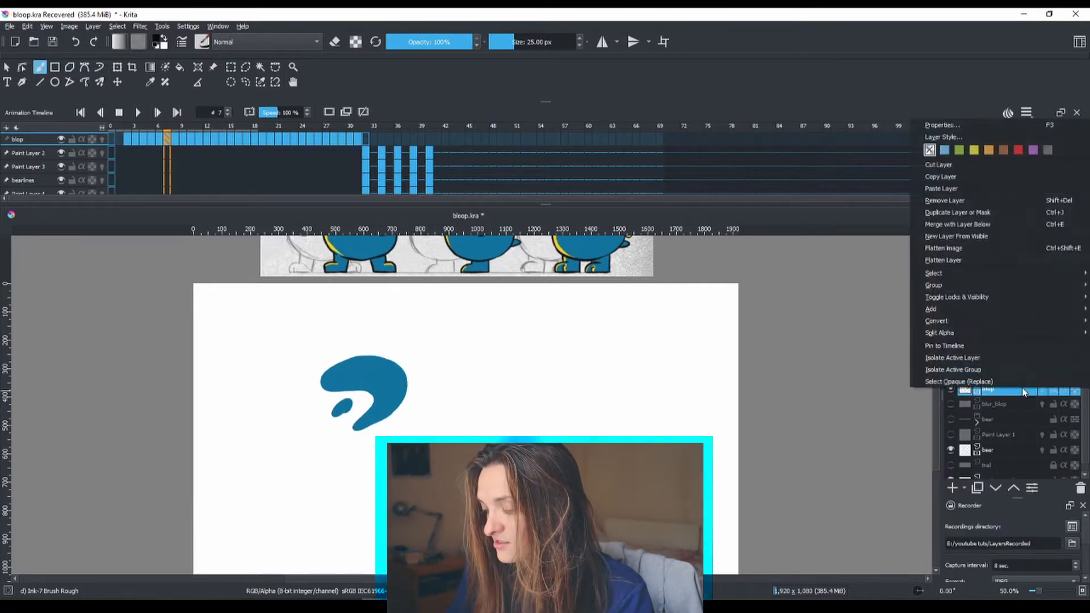
{"action": "left_click", "coordinate": [949, 187]}
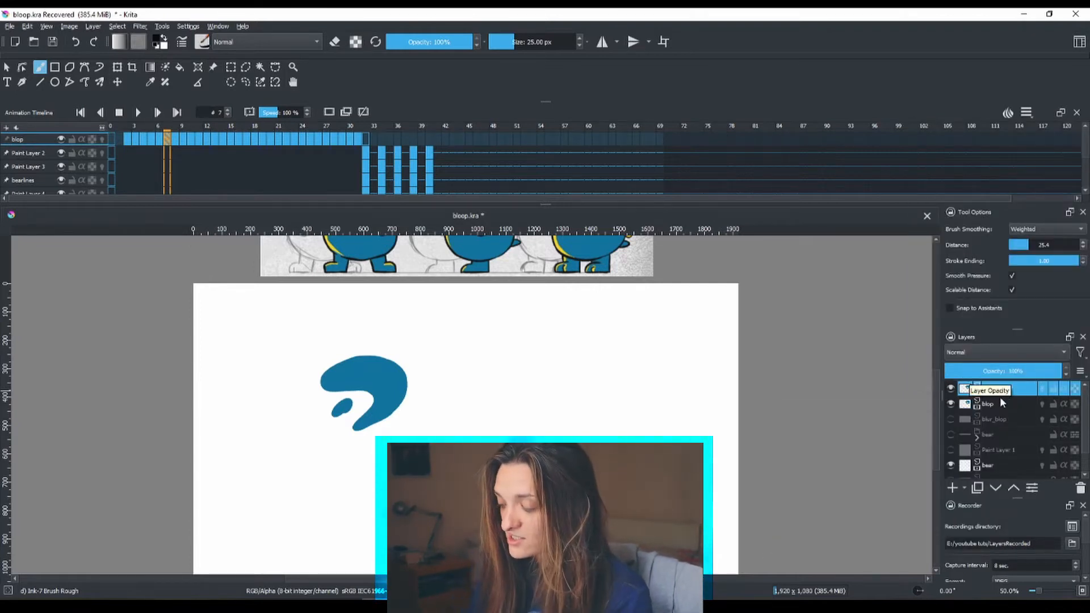
{"action": "mouse_move", "coordinate": [994, 405]}
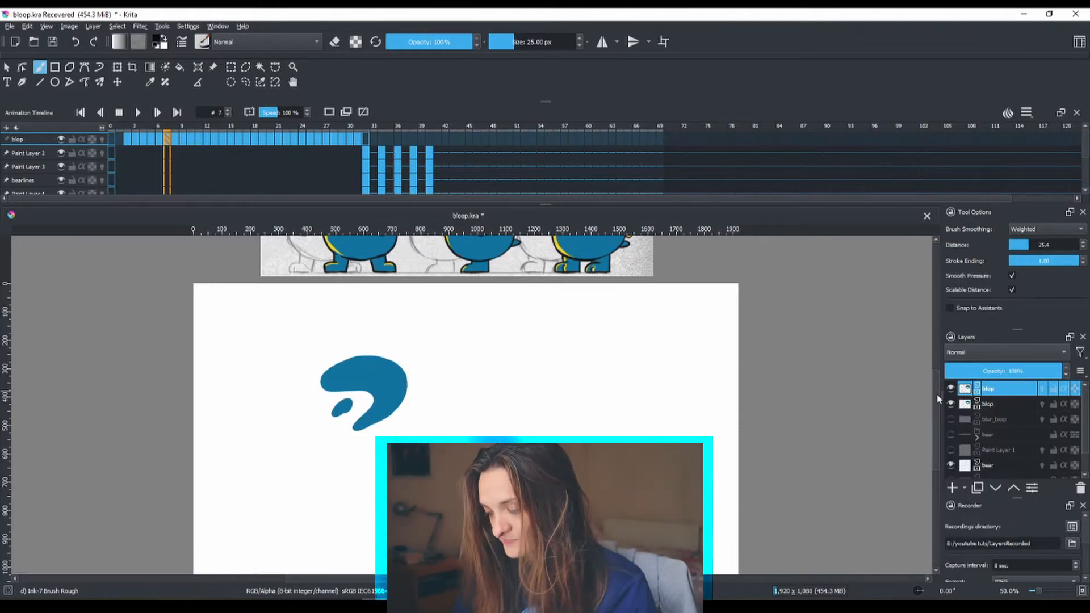
{"action": "left_click", "coordinate": [1009, 404]}
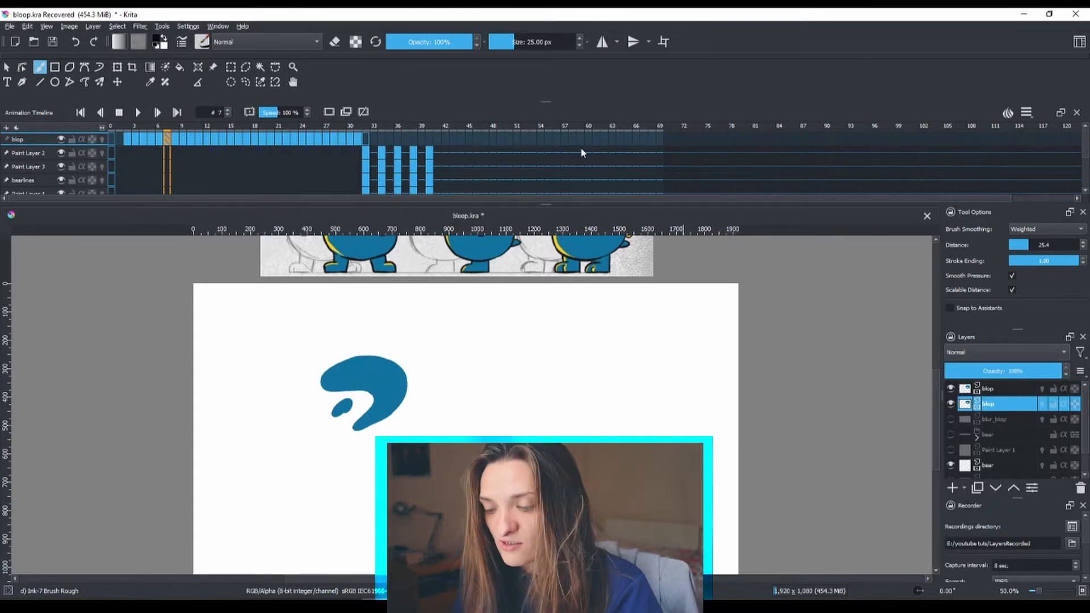
{"action": "right_click", "coordinate": [1016, 404]}
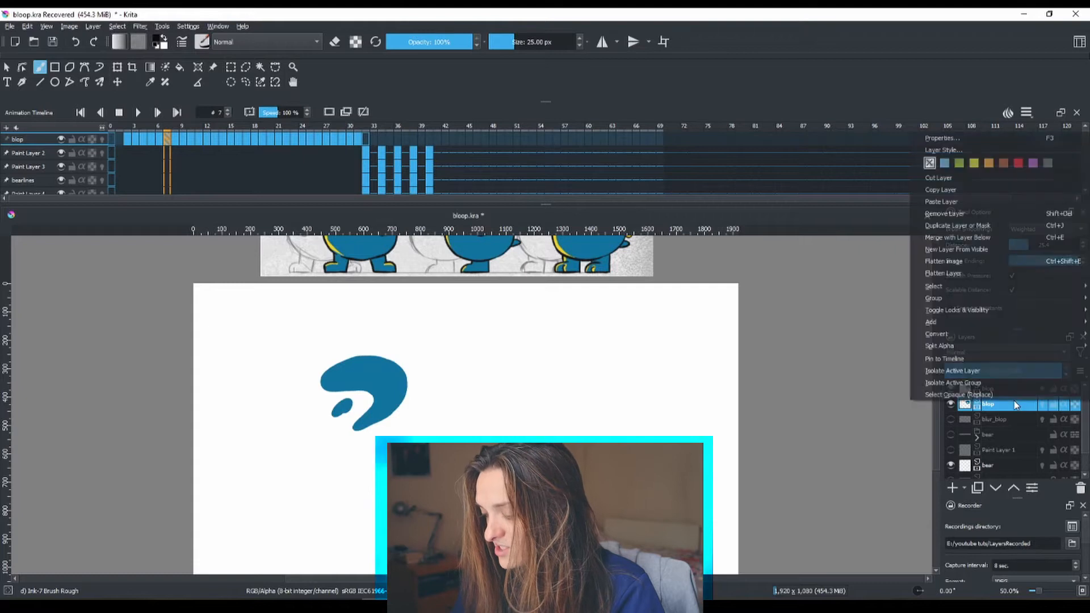
{"action": "left_click", "coordinate": [964, 149]}
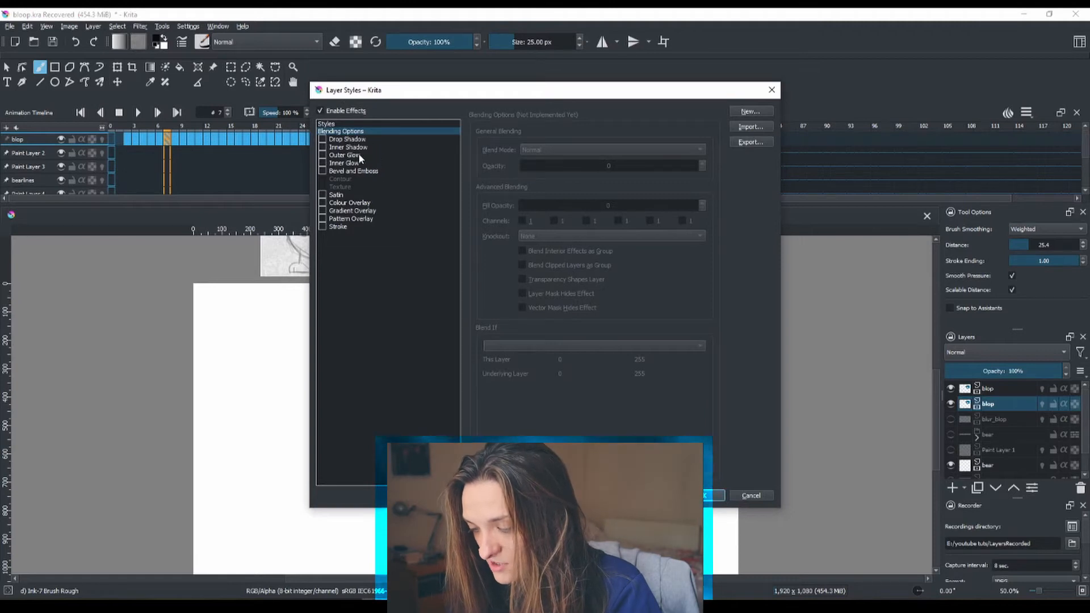
{"action": "left_click", "coordinate": [772, 90]}
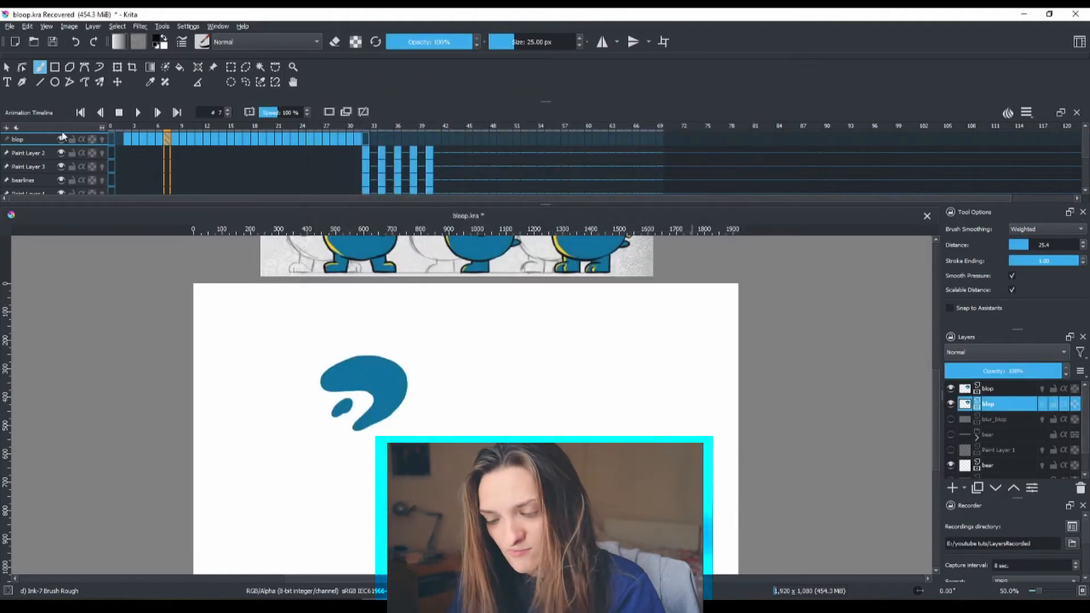
Apply a Gaussian Blur with 42.17 px horizontal and vertical radius to frame 2 of the lower blop layer
{"action": "left_click", "coordinate": [130, 147]}
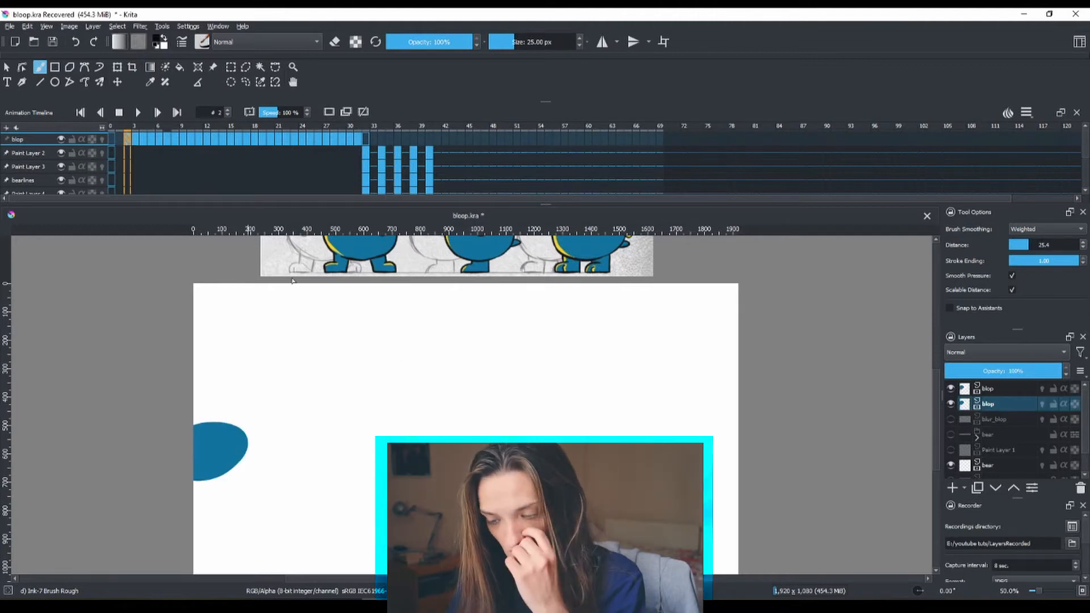
{"action": "scroll", "coordinate": [240, 440], "scroll_direction": "up", "scroll_amount": 1}
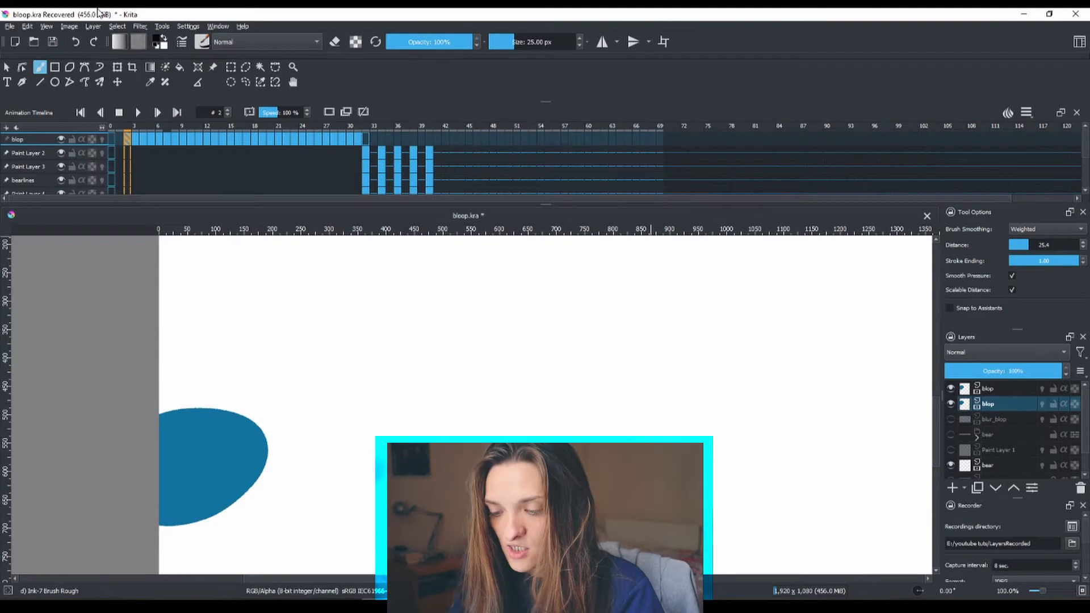
{"action": "left_click", "coordinate": [140, 26]}
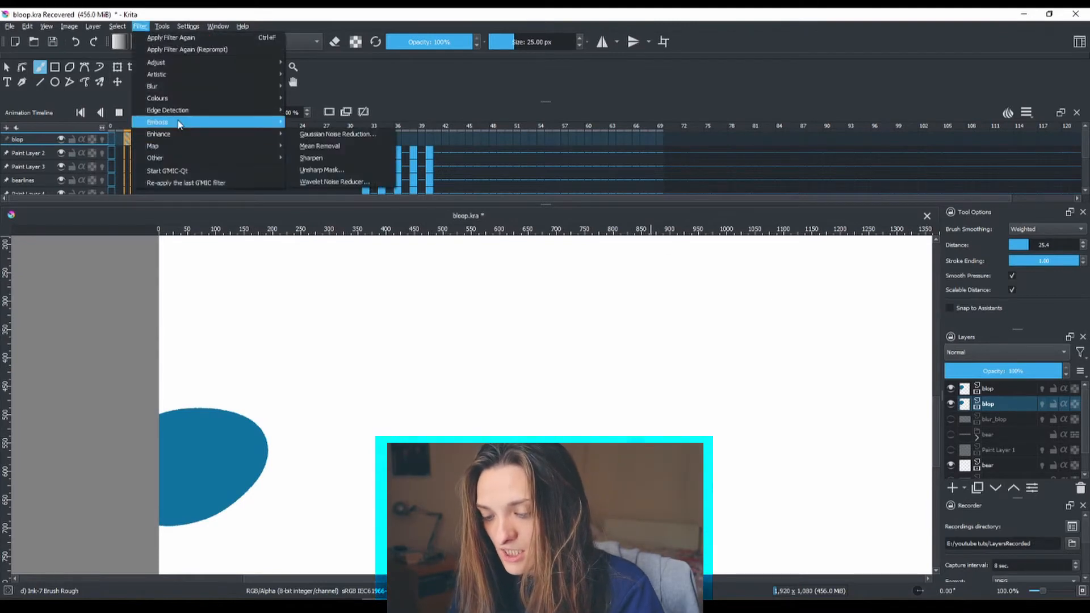
{"action": "left_click", "coordinate": [328, 100]}
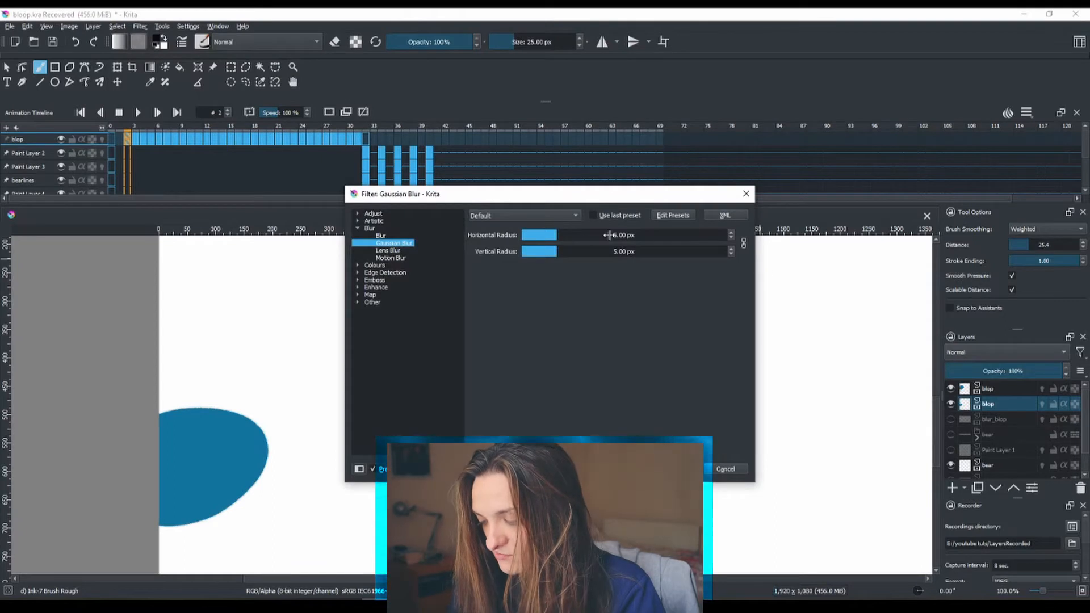
{"action": "left_click", "coordinate": [611, 235]}
{"action": "left_click", "coordinate": [596, 235]}
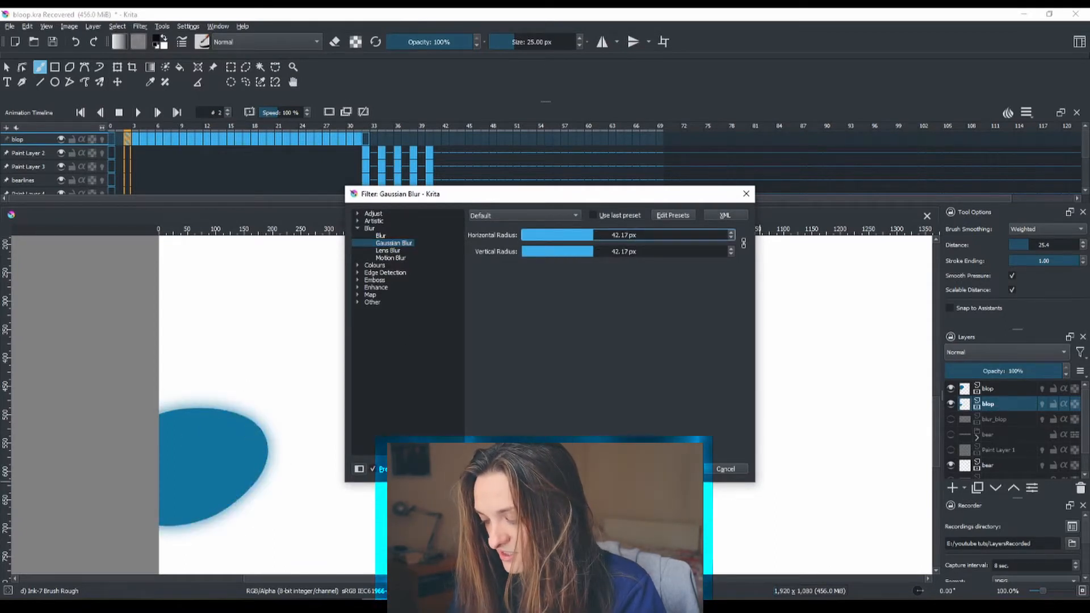
{"action": "key", "text": "Return"}
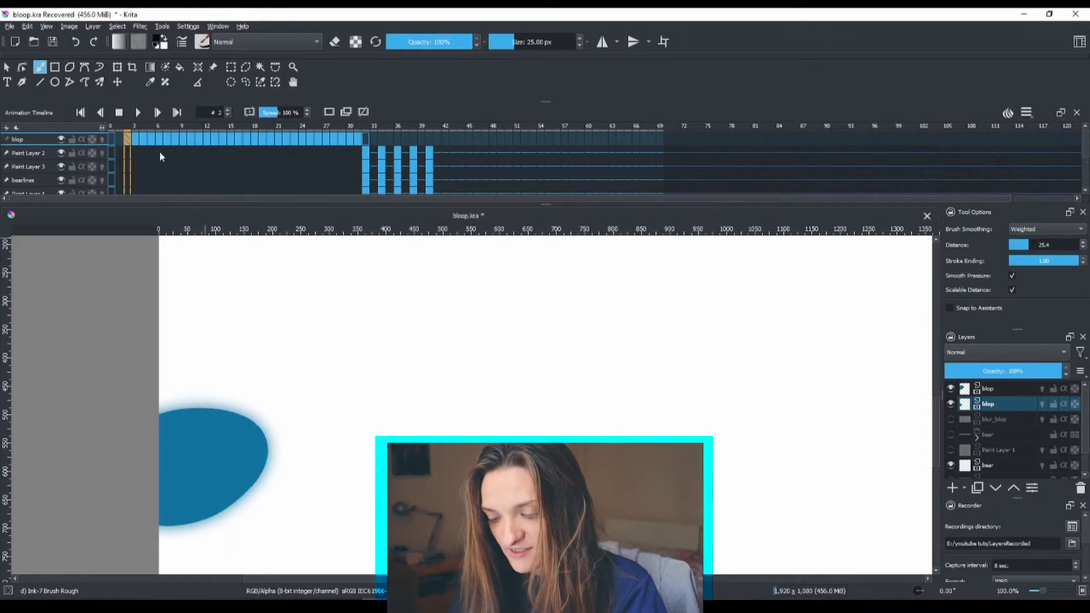
Repeat the Gaussian Blur on frame 3 of the lower blop layer, and delete that blurred duplicate layer
{"action": "left_click", "coordinate": [138, 141]}
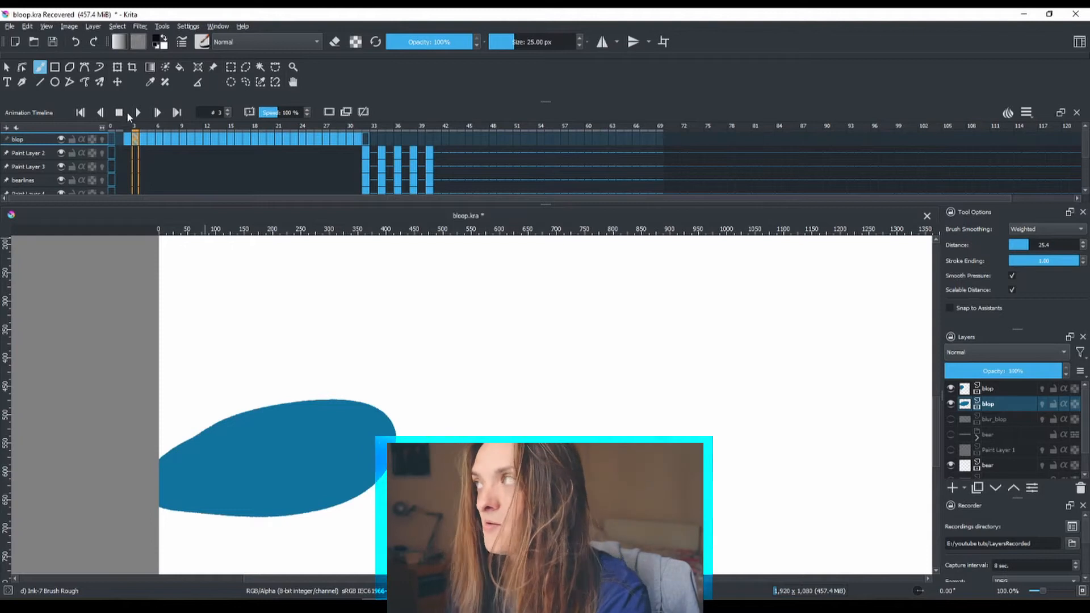
{"action": "key", "text": "ctrl+f"}
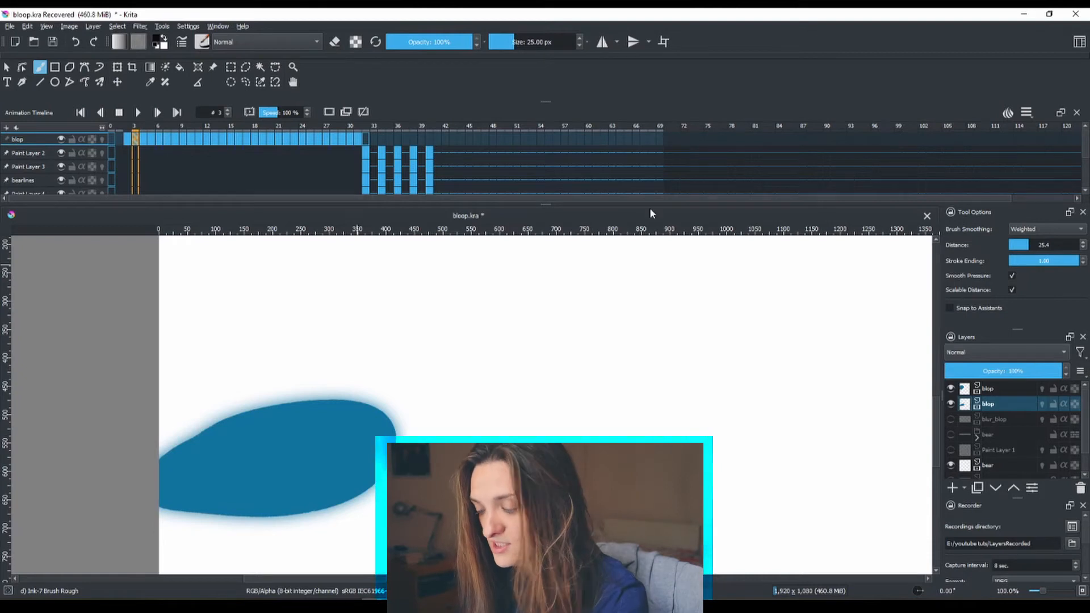
{"action": "left_click", "coordinate": [951, 403]}
{"action": "left_click", "coordinate": [1080, 489]}
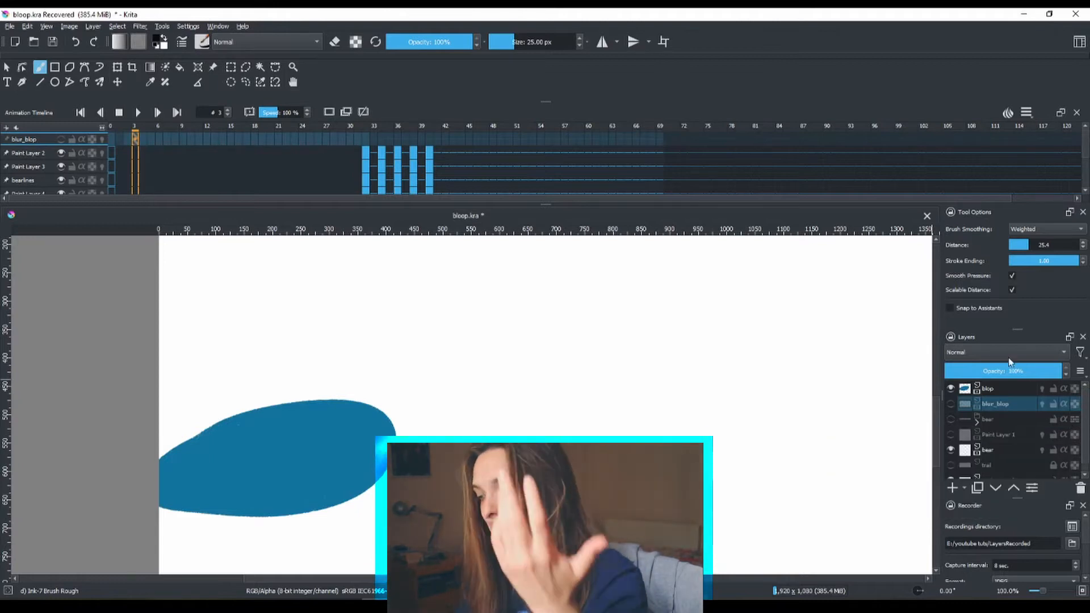
Add a new paint layer beneath blop, hide the blop layer, and draw a small black oval outline about 80 px wide
{"action": "left_click", "coordinate": [957, 489]}
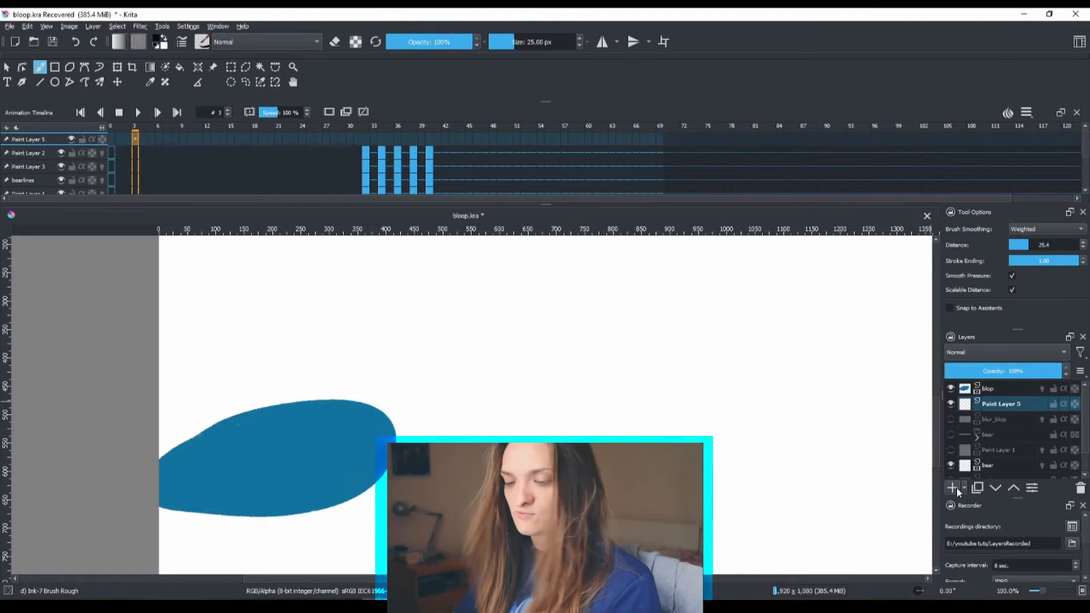
{"action": "left_click", "coordinate": [950, 388]}
{"action": "mouse_move", "coordinate": [483, 372]}
{"action": "left_mouse_down"}
{"action": "mouse_move", "coordinate": [488, 356]}
{"action": "mouse_move", "coordinate": [476, 382]}
{"action": "left_mouse_up"}
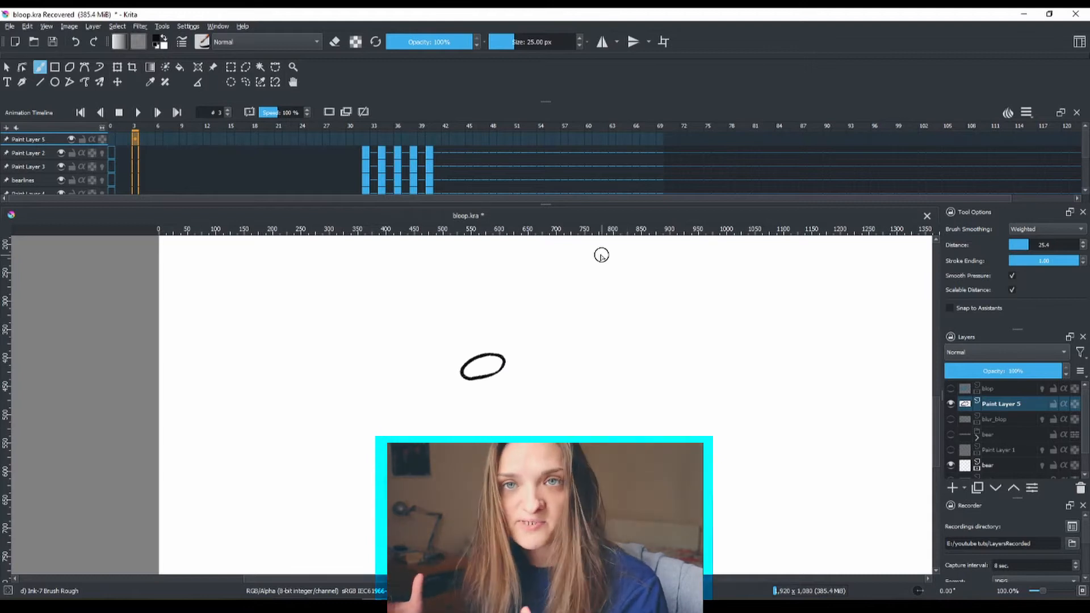
Fill the oval outline on Paint Layer 5 with black using the Fill tool, undoing the extra second fill
{"action": "scroll", "coordinate": [507, 367], "scroll_direction": "up", "scroll_amount": 3}
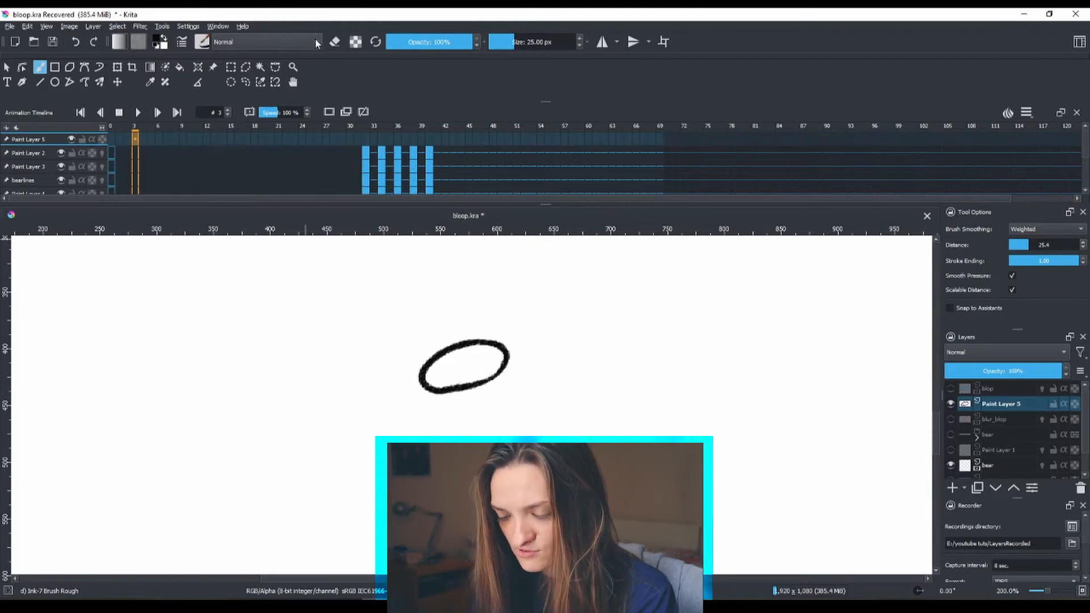
{"action": "left_click", "coordinate": [179, 66]}
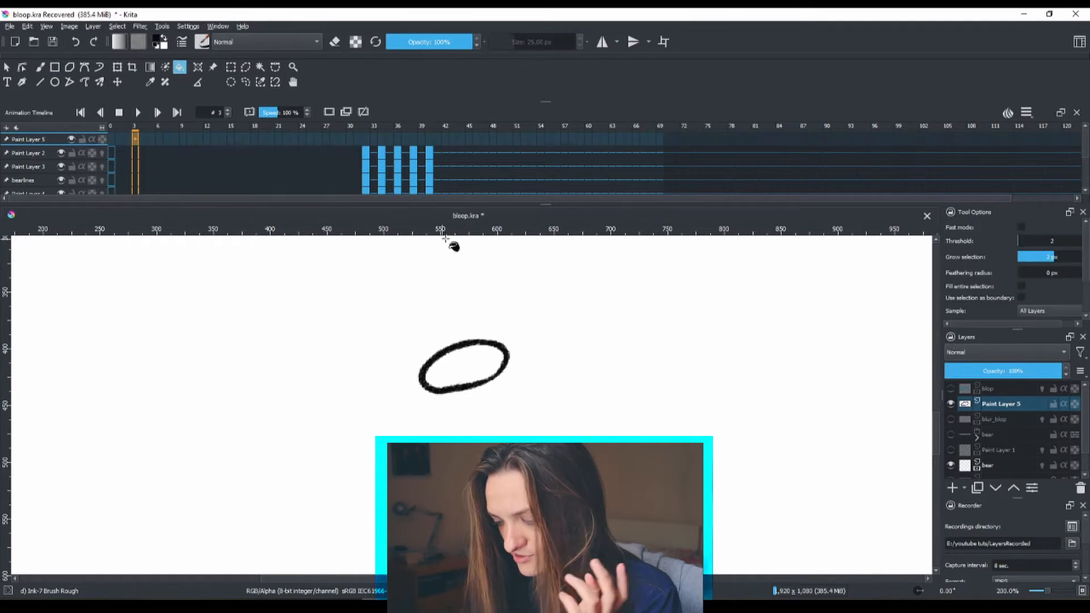
{"action": "left_click", "coordinate": [479, 365]}
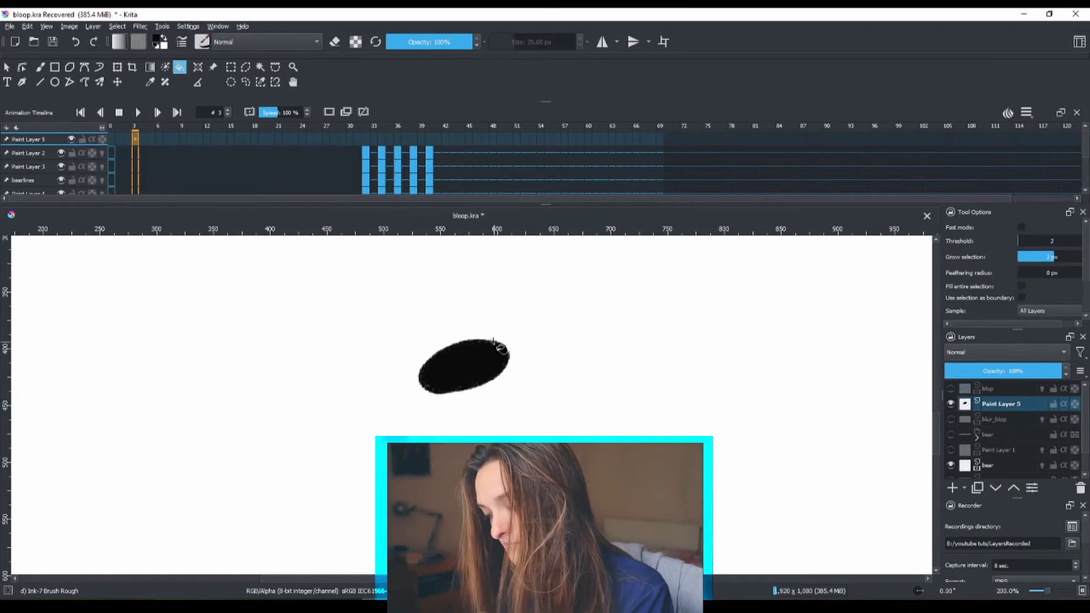
{"action": "left_click", "coordinate": [482, 359]}
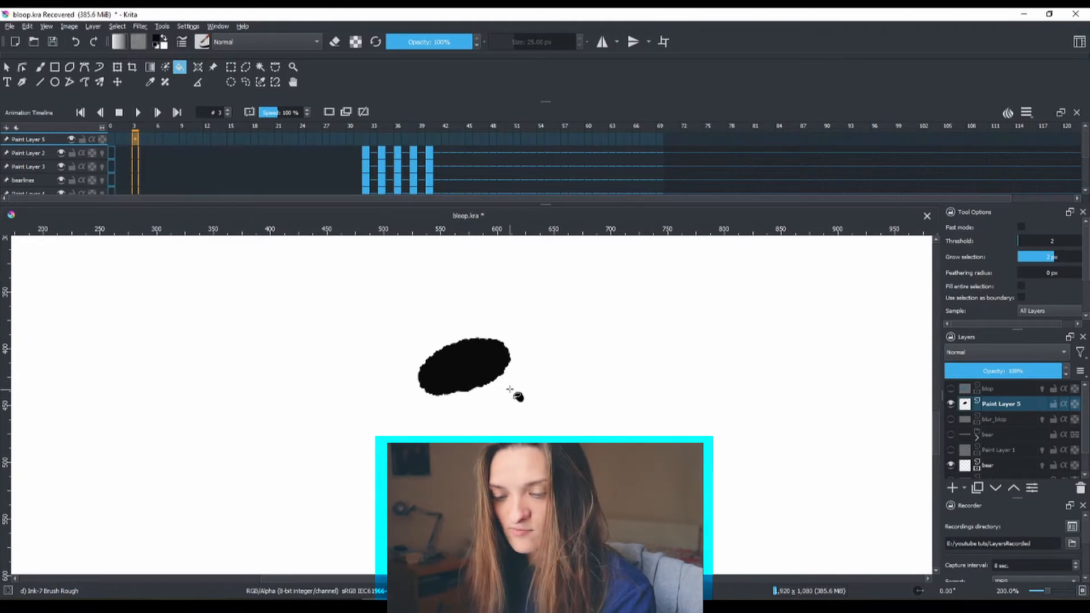
{"action": "key", "text": "ctrl+z"}
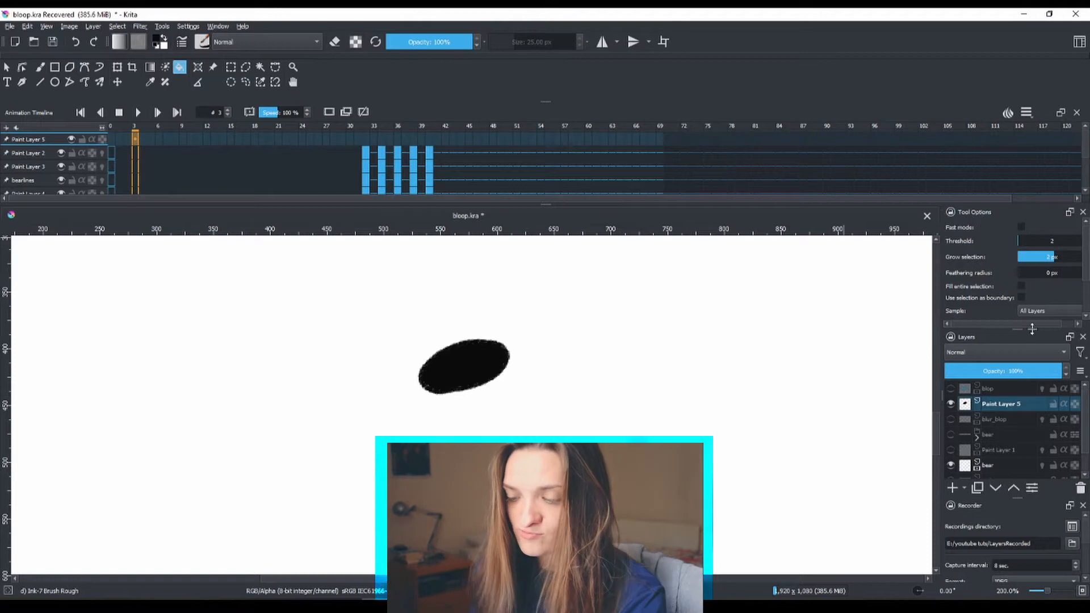
Check the list of available dockers, detach the Tool Options docker over the canvas, and enlarge it to show all fill settings
{"action": "left_click", "coordinate": [188, 28]}
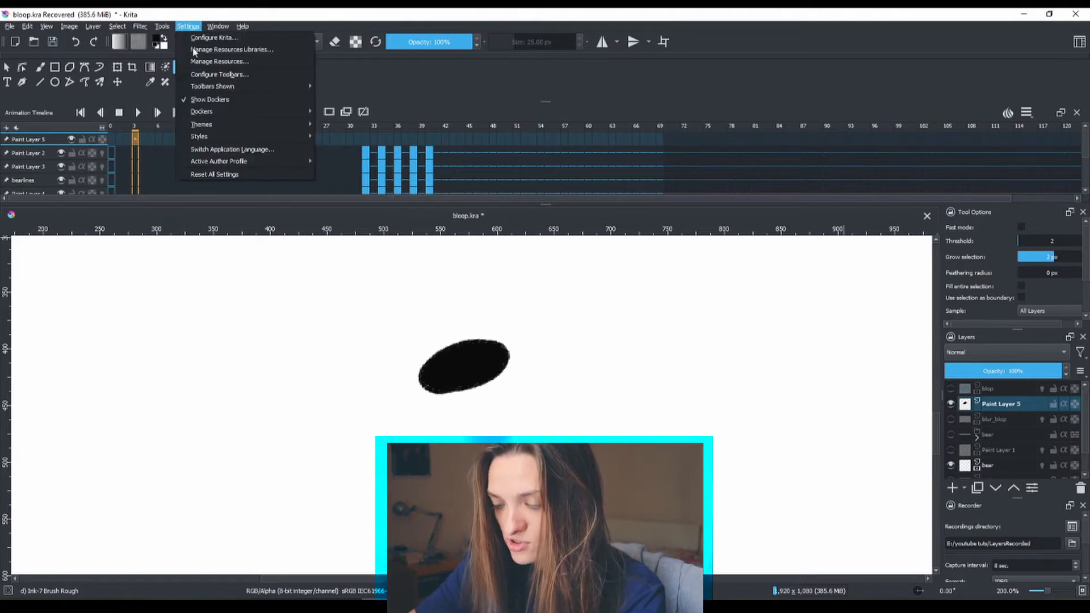
{"action": "mouse_move", "coordinate": [248, 109]}
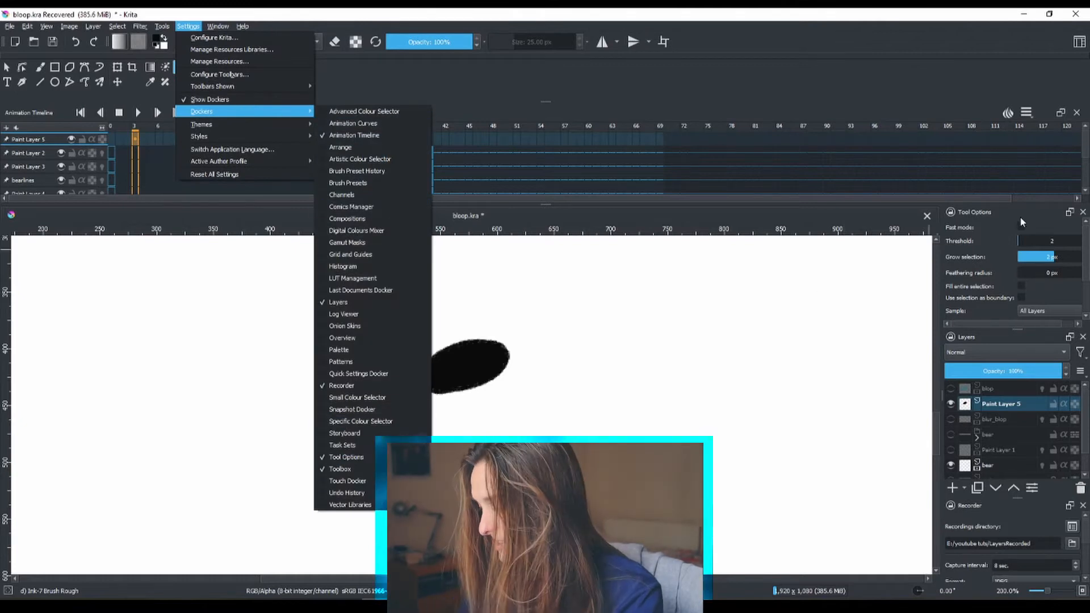
{"action": "left_click_drag", "start_coordinate": [978, 215], "coordinate": [755, 265]}
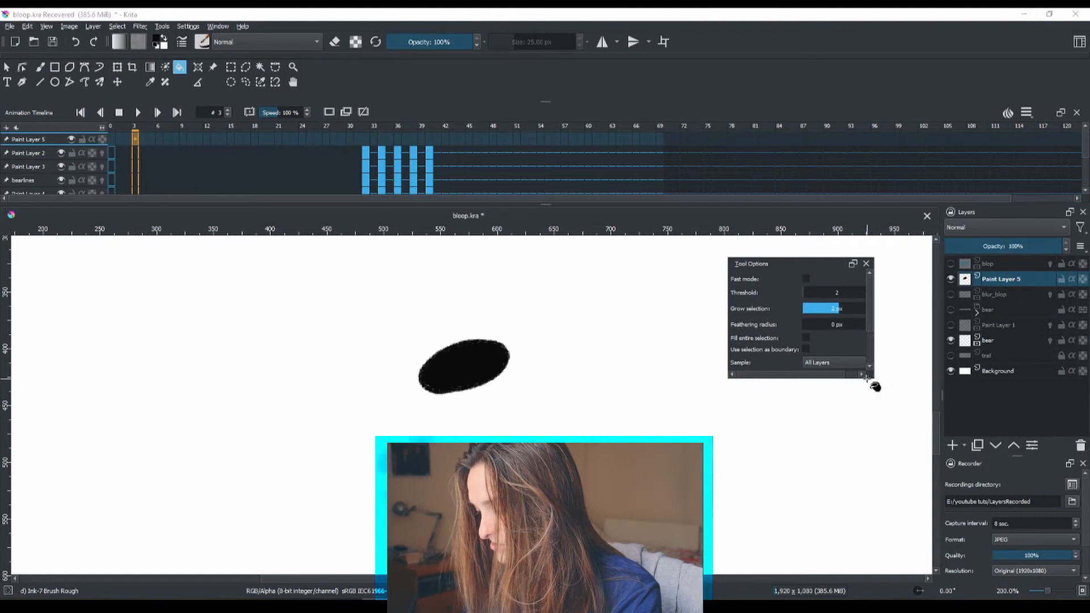
{"action": "left_click_drag", "start_coordinate": [866, 379], "coordinate": [882, 397]}
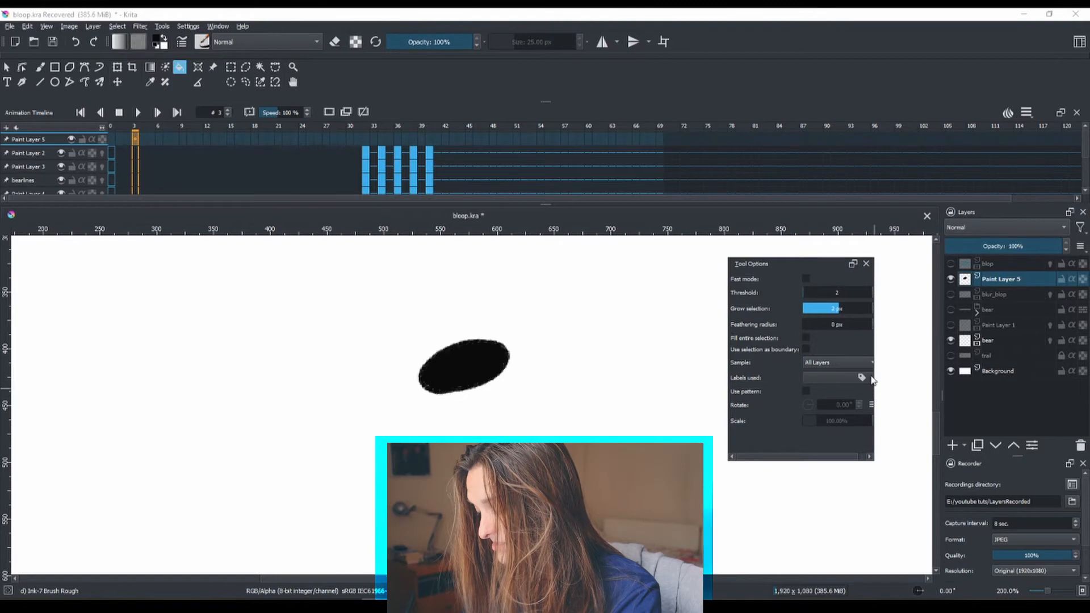
{"action": "left_click_drag", "start_coordinate": [724, 361], "coordinate": [588, 361]}
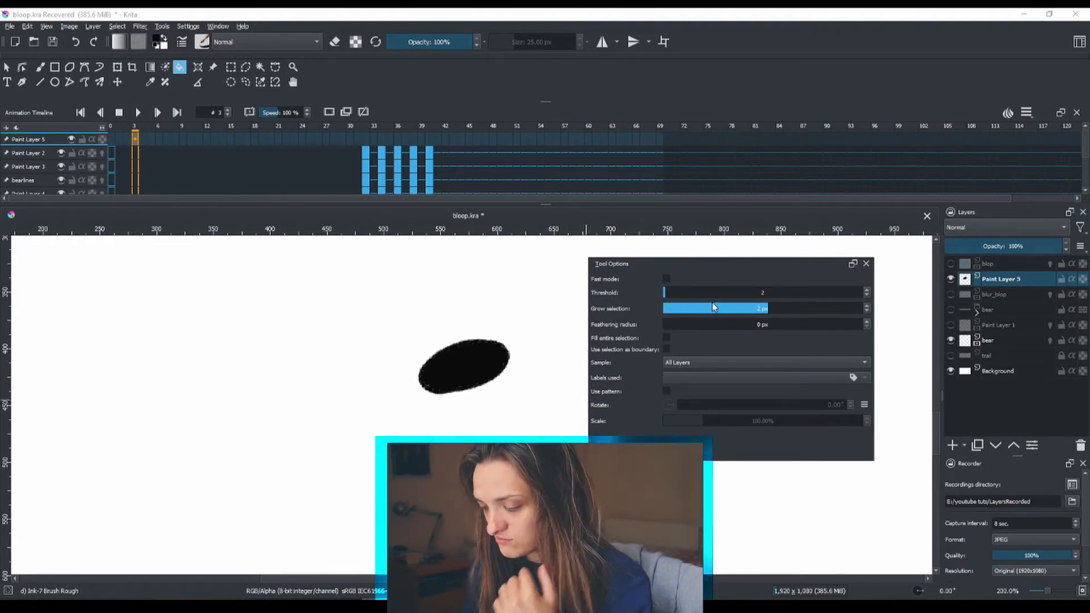
Dock the floating Tool Options above the Layers docker and shrink it so the whole layer list fits
{"action": "left_click_drag", "start_coordinate": [619, 264], "coordinate": [965, 227]}
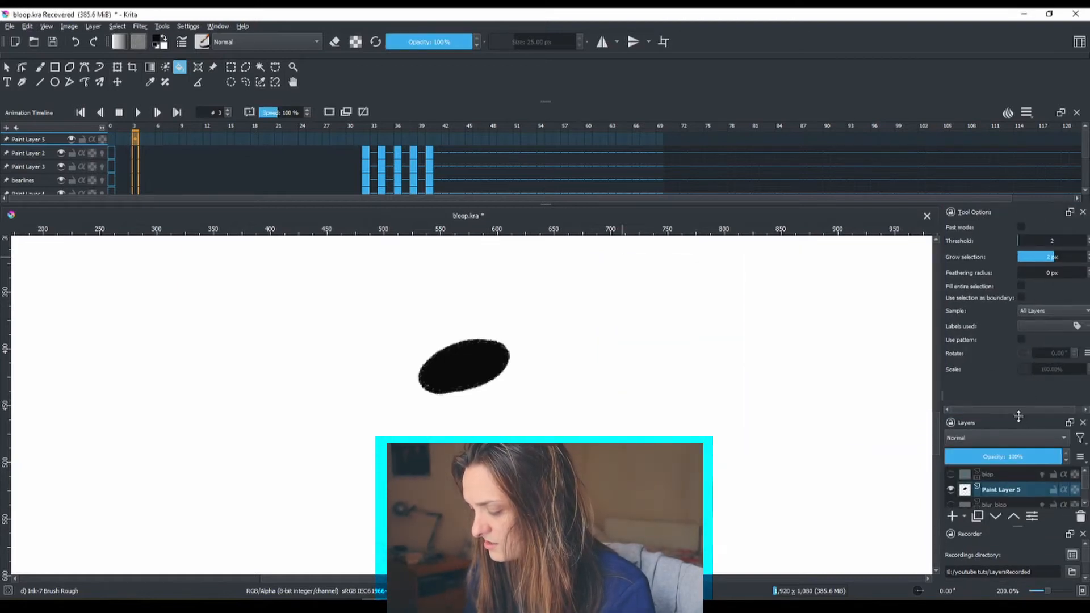
{"action": "left_click_drag", "start_coordinate": [1018, 417], "coordinate": [1017, 308]}
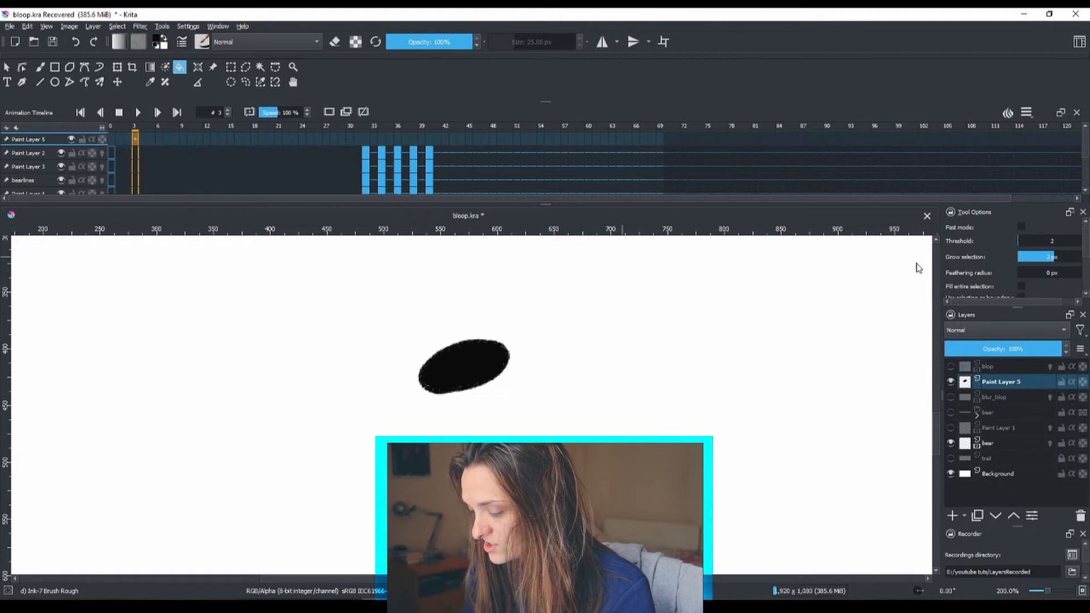
Paint over the ragged gaps along the lower edge of the black oval with the 25 px freehand brush
{"action": "scroll", "coordinate": [447, 391], "scroll_direction": "up", "scroll_amount": 2}
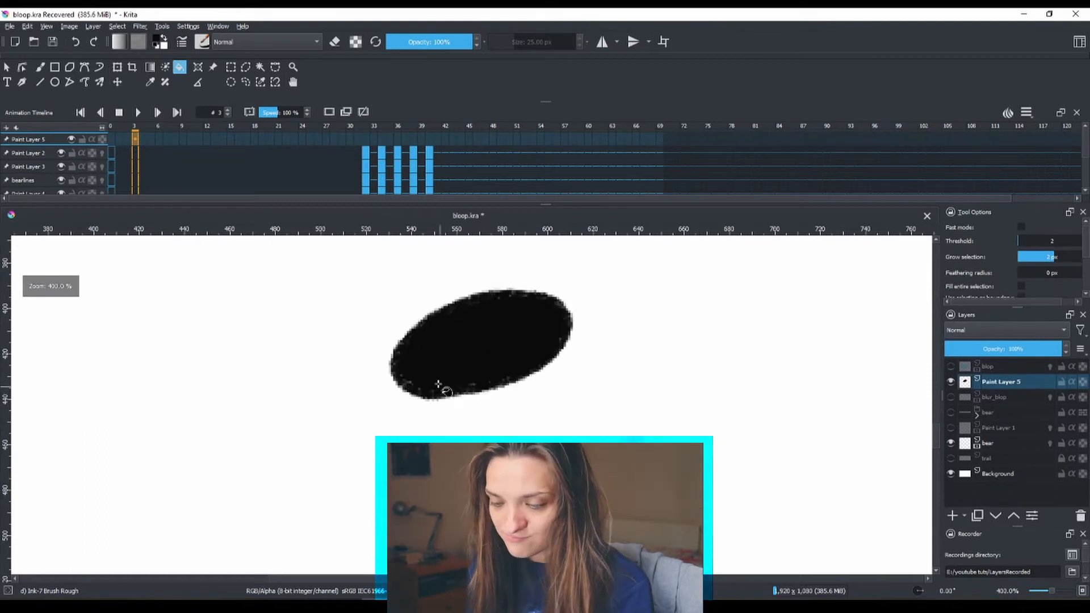
{"action": "left_click", "coordinate": [39, 66]}
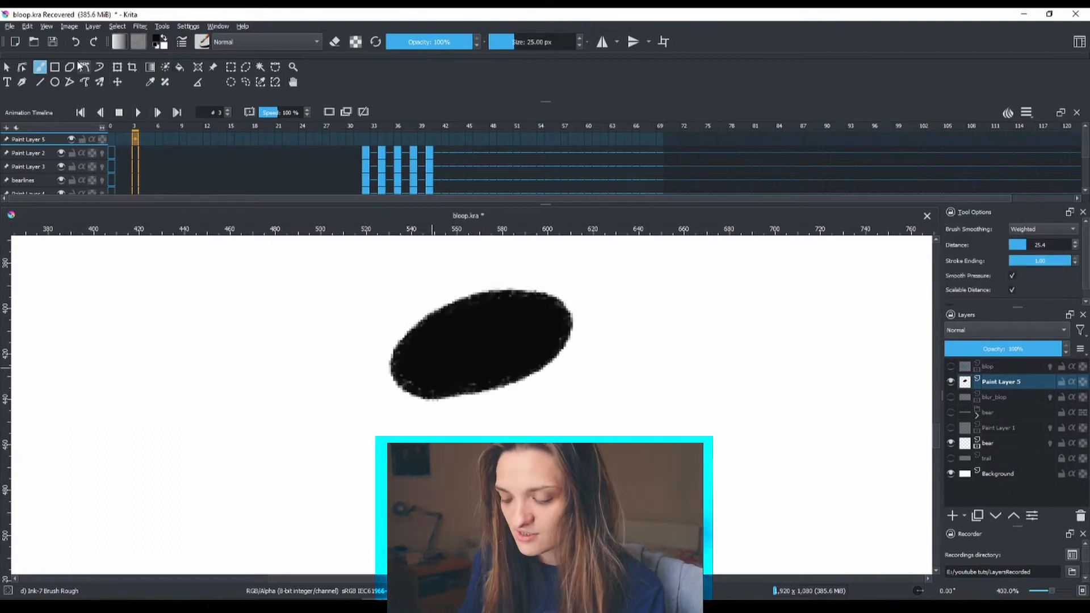
{"action": "scroll", "coordinate": [437, 385], "scroll_direction": "up", "scroll_amount": 3}
{"action": "scroll", "coordinate": [441, 390], "scroll_direction": "down", "scroll_amount": 5}
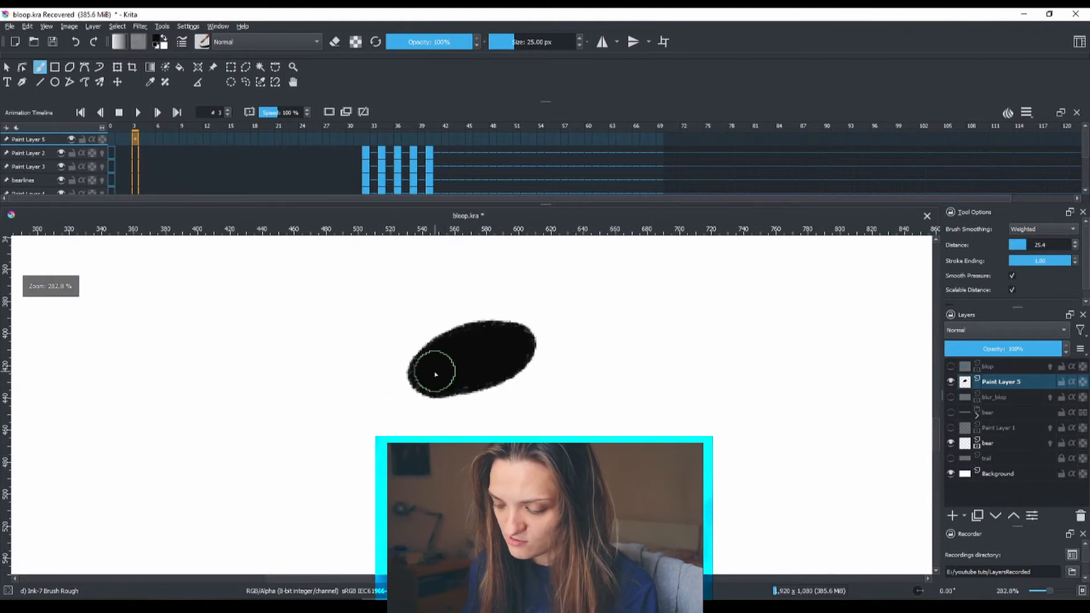
{"action": "scroll", "coordinate": [436, 374], "scroll_direction": "down", "scroll_amount": 2}
{"action": "scroll", "coordinate": [466, 369], "scroll_direction": "up", "scroll_amount": 4}
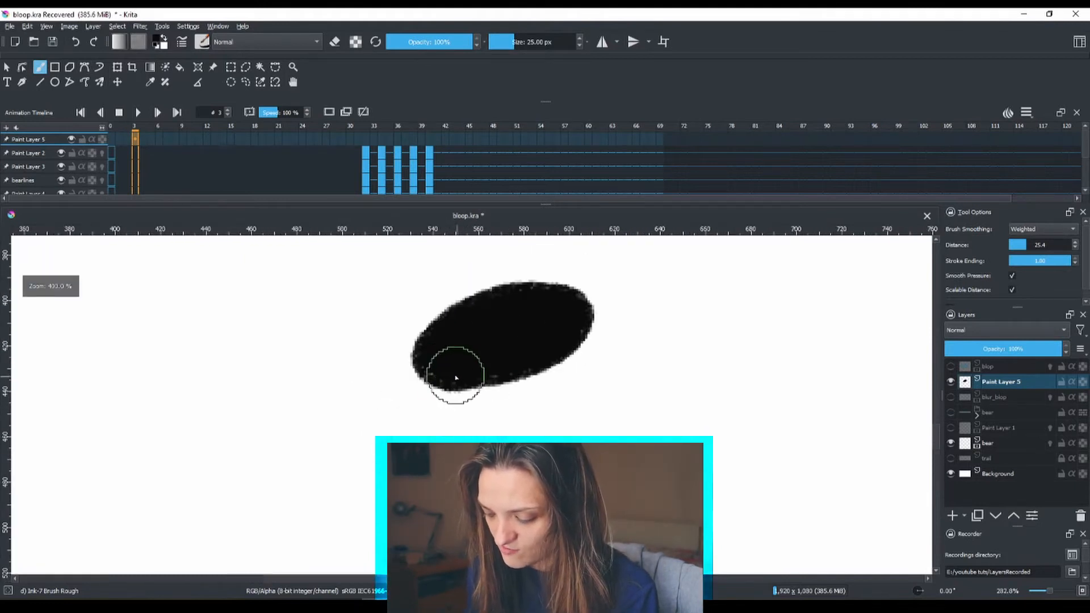
{"action": "left_click_drag", "start_coordinate": [434, 370], "coordinate": [422, 364]}
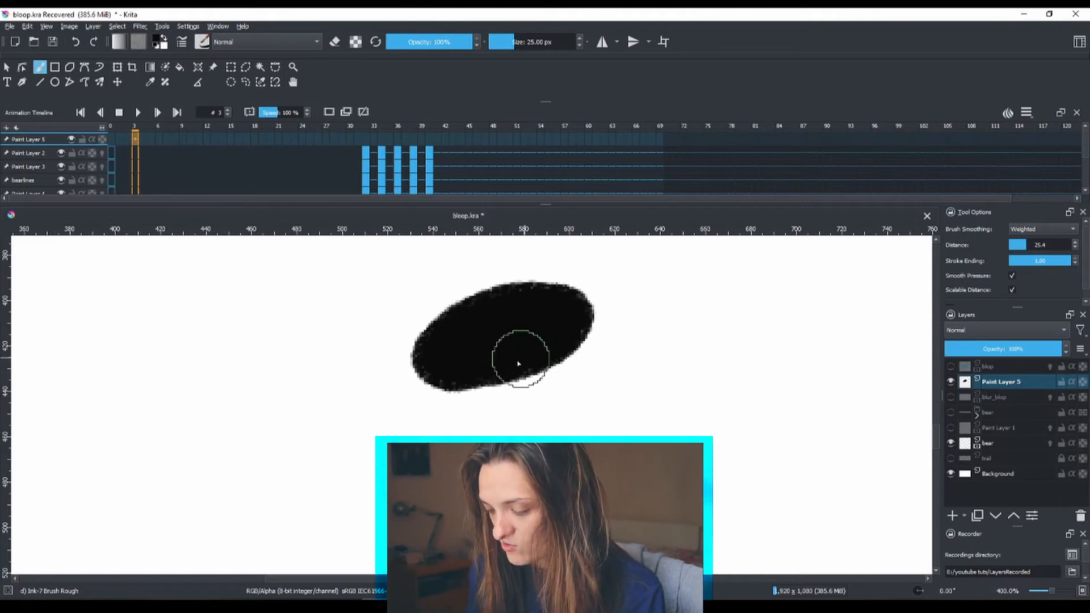
{"action": "scroll", "coordinate": [518, 360], "scroll_direction": "down", "scroll_amount": 3}
{"action": "left_click_drag", "start_coordinate": [687, 372], "coordinate": [516, 429]}
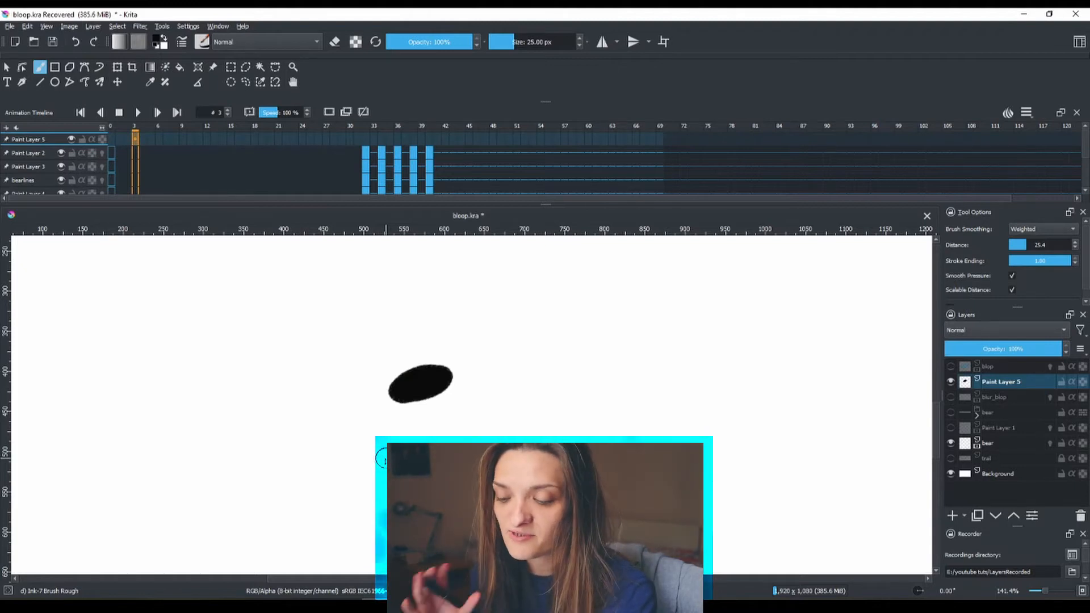
Try recolouring the black oval by filling it with a muted green palette colour, and undo that fill
{"action": "left_click", "coordinate": [179, 67]}
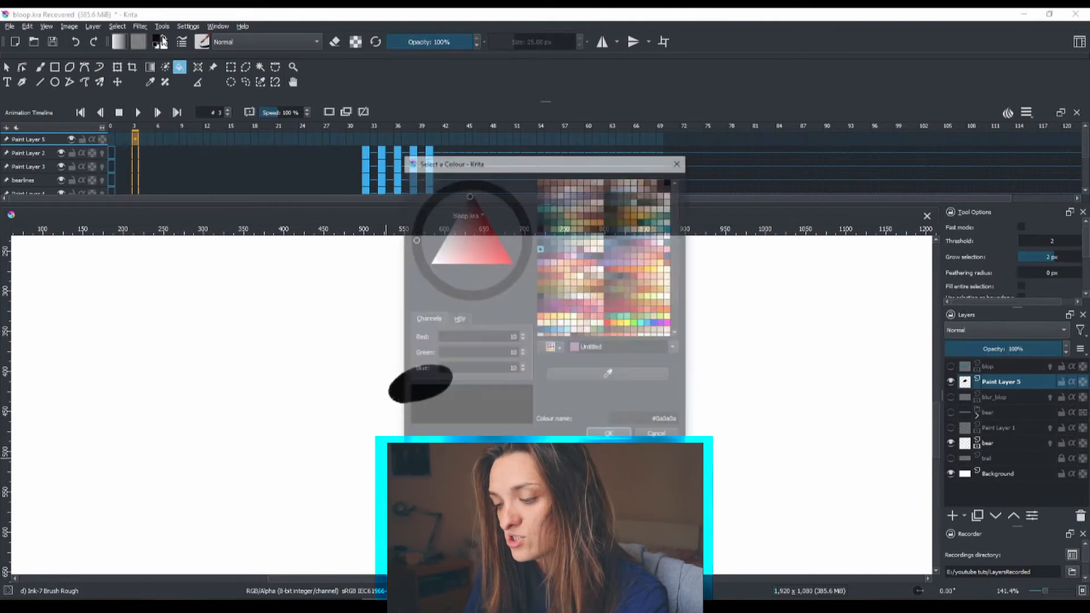
{"action": "left_click", "coordinate": [157, 40]}
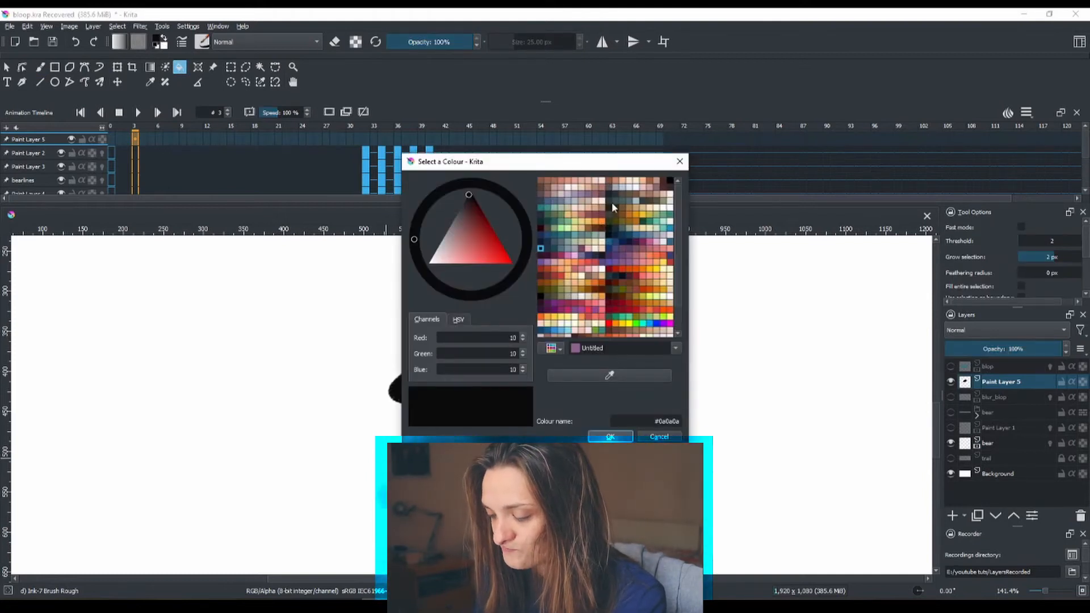
{"action": "left_click", "coordinate": [559, 206]}
{"action": "left_click", "coordinate": [610, 437]}
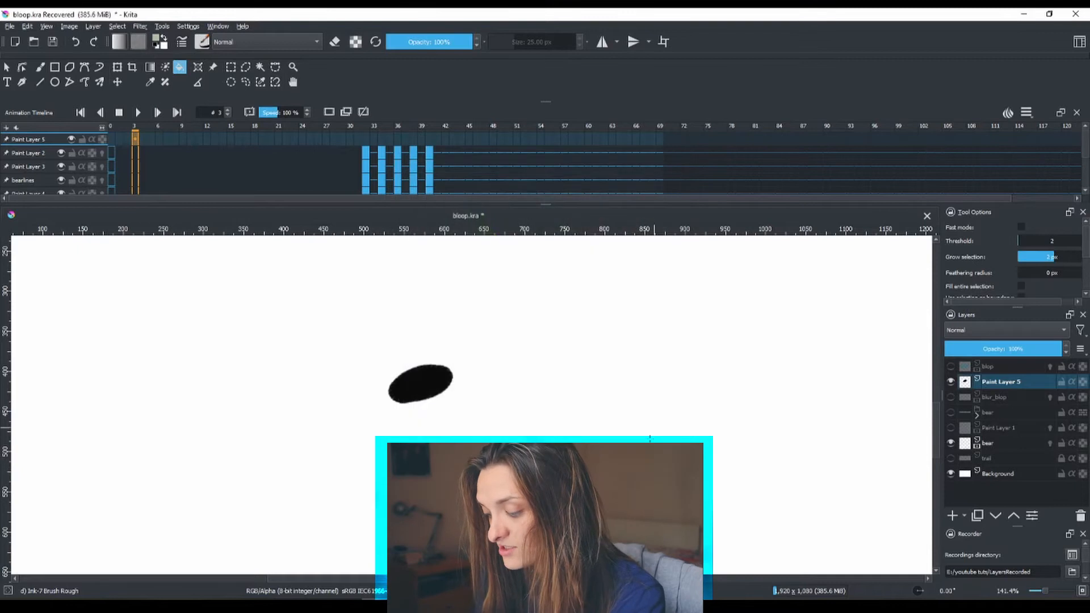
{"action": "left_click", "coordinate": [428, 380]}
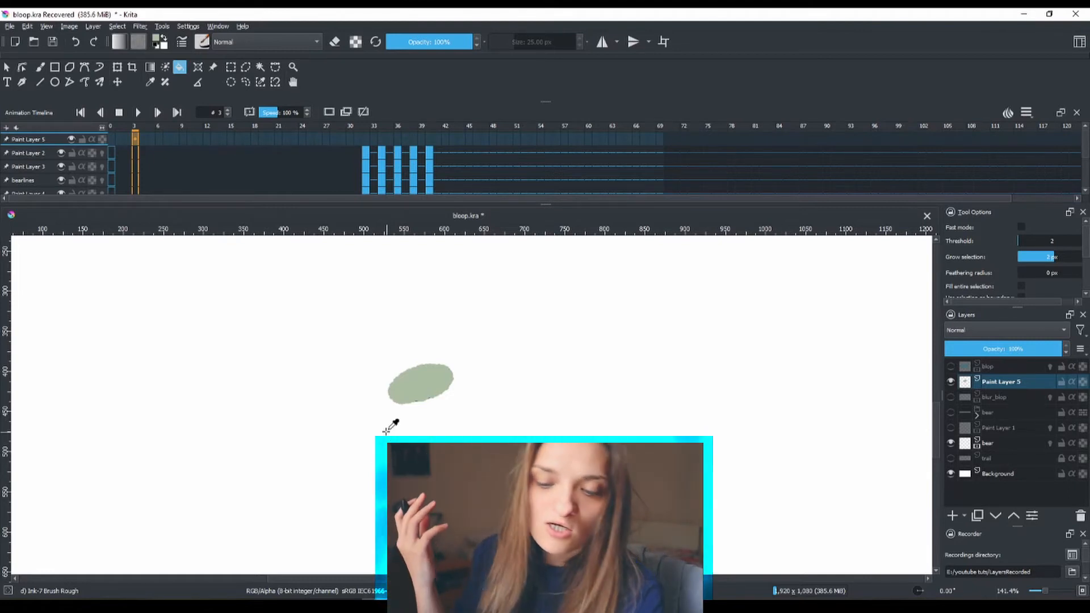
{"action": "key", "text": "ctrl+z"}
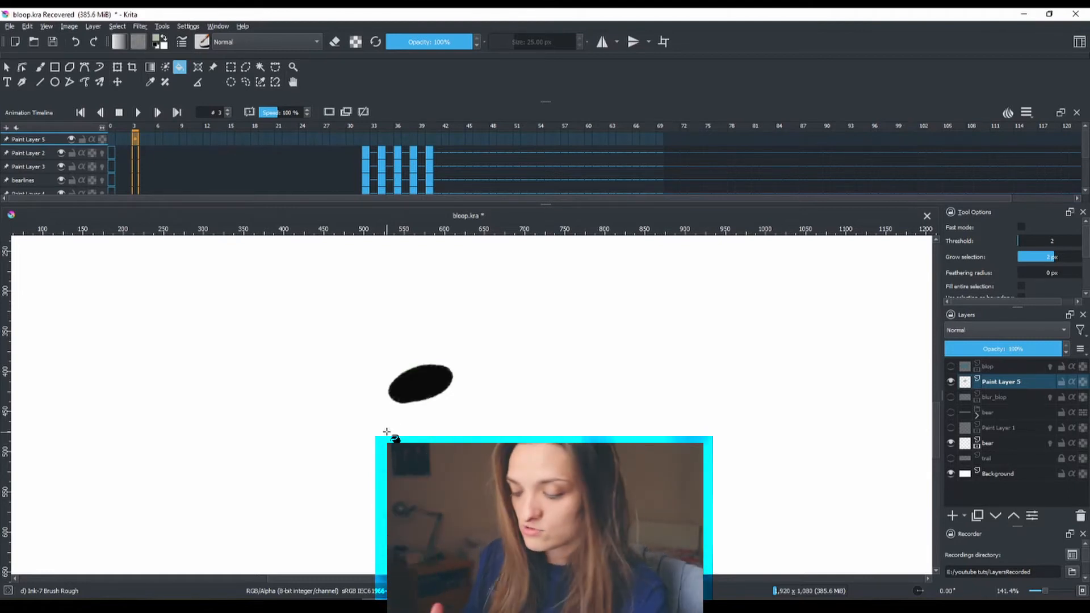
Put Paint Layer 5 into a quick clipping group and, with the oval temporarily hidden, fill the Mask Layer with the muted green
{"action": "right_click", "coordinate": [1025, 386]}
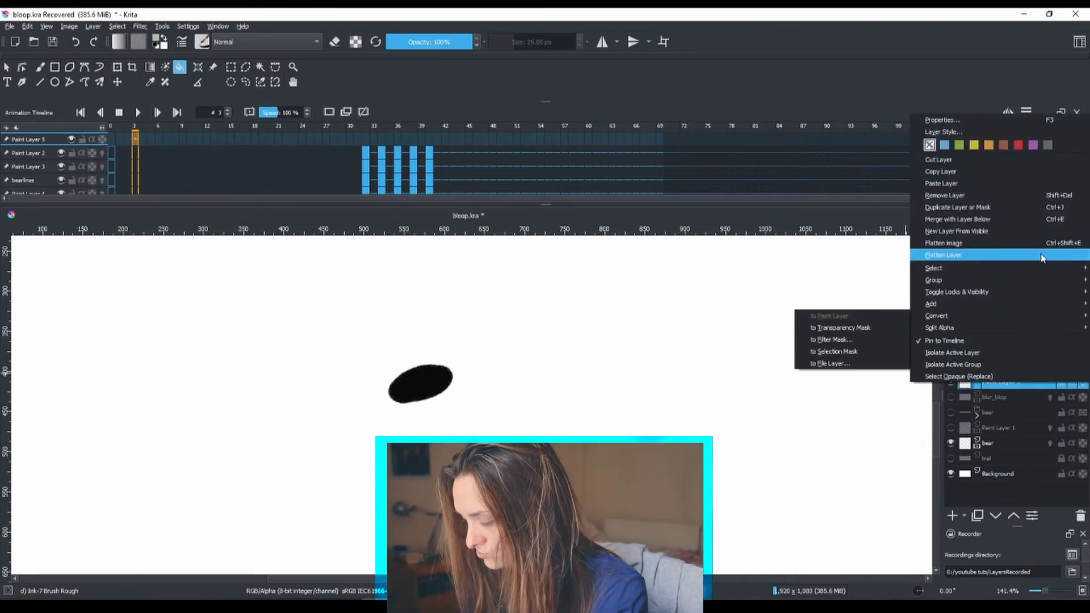
{"action": "mouse_move", "coordinate": [1029, 288]}
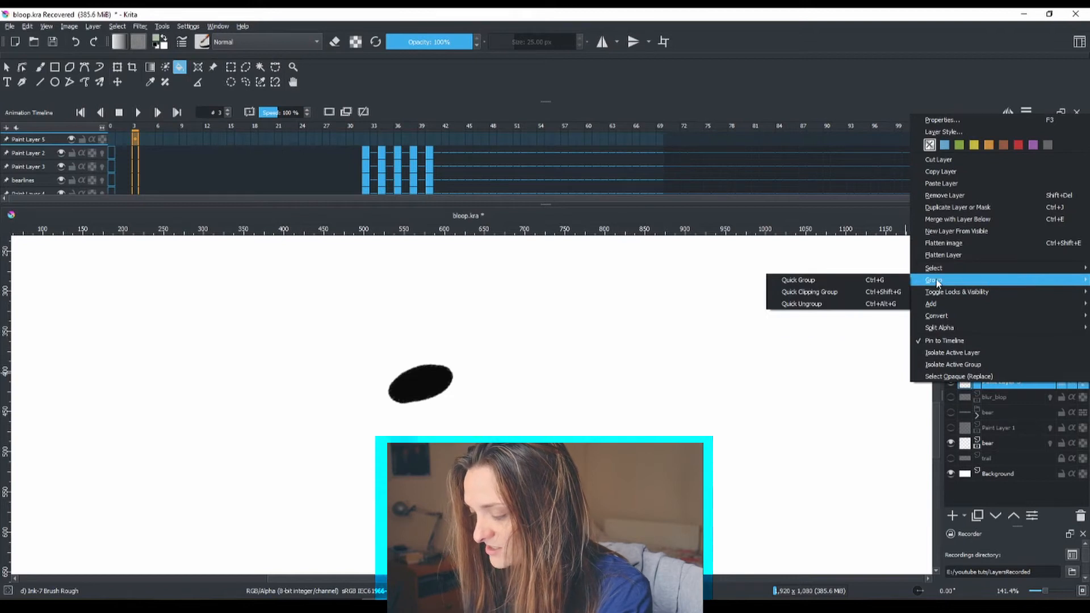
{"action": "left_click", "coordinate": [844, 298]}
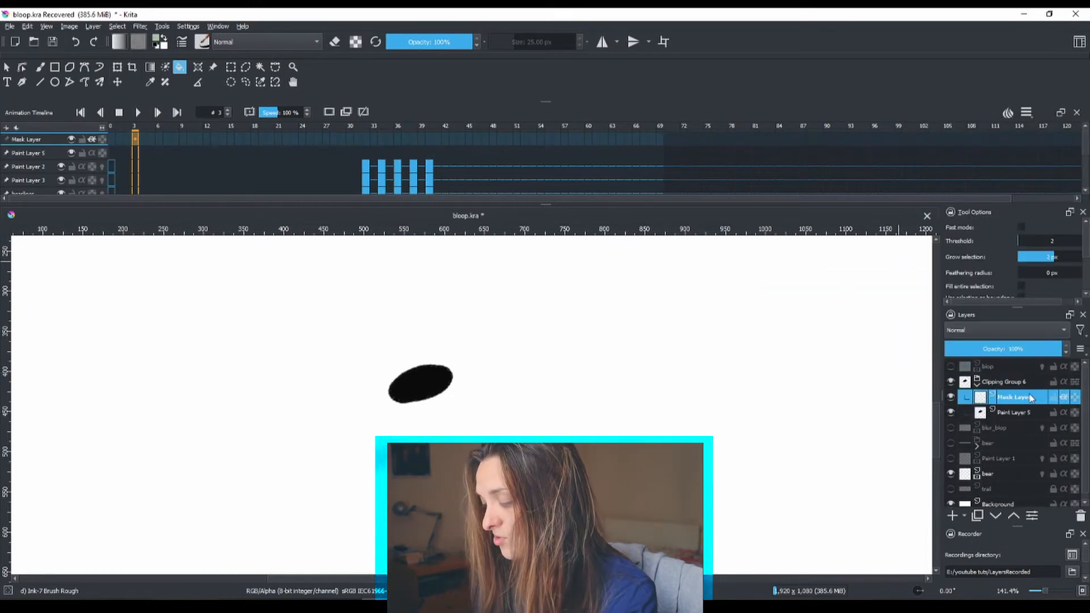
{"action": "left_click", "coordinate": [952, 412]}
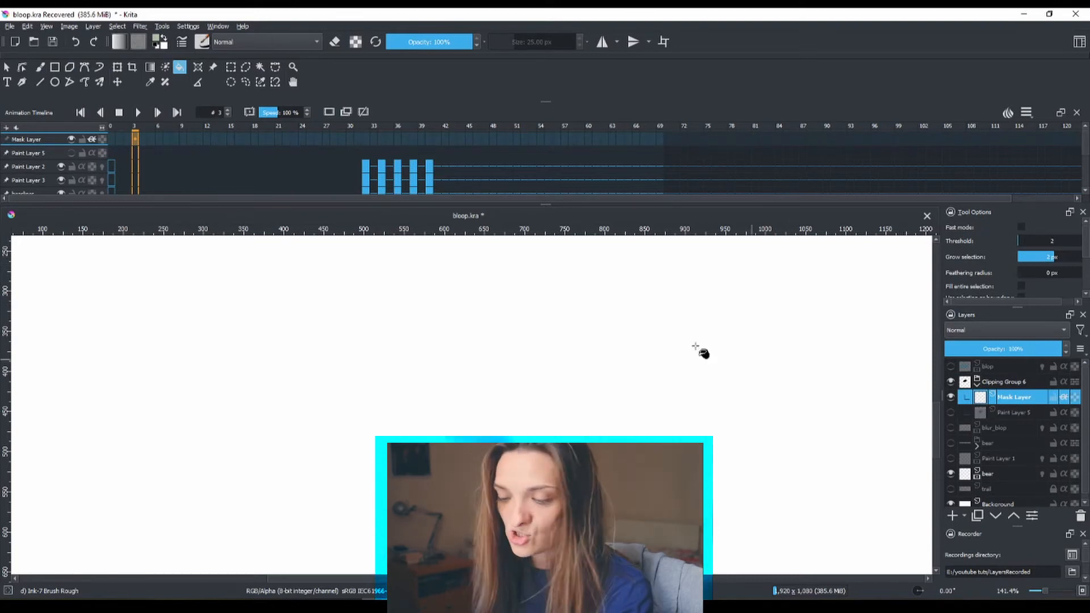
{"action": "left_click", "coordinate": [164, 45]}
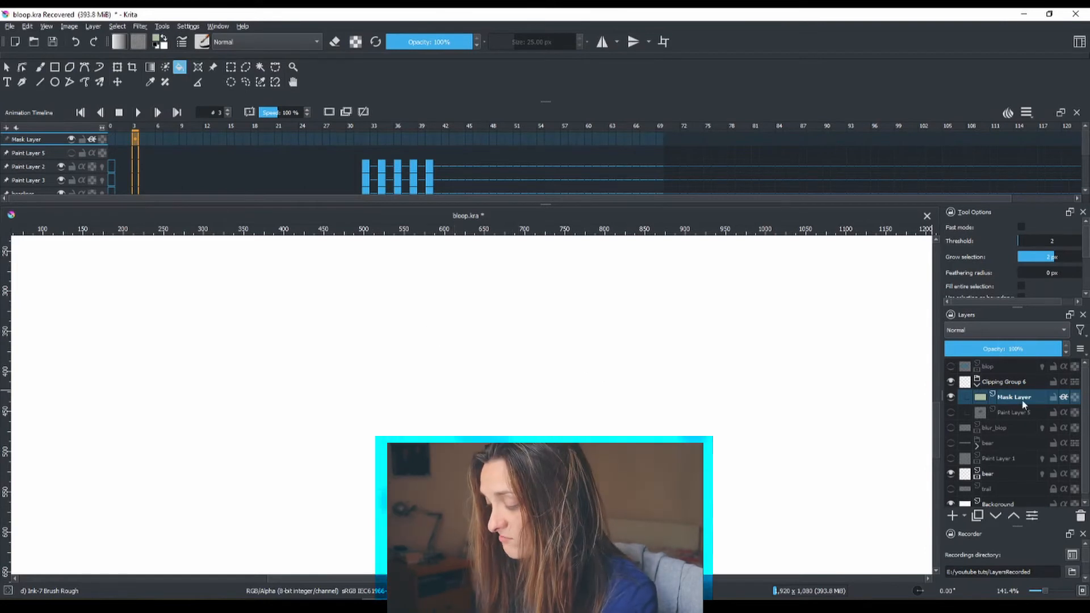
{"action": "left_click", "coordinate": [951, 413]}
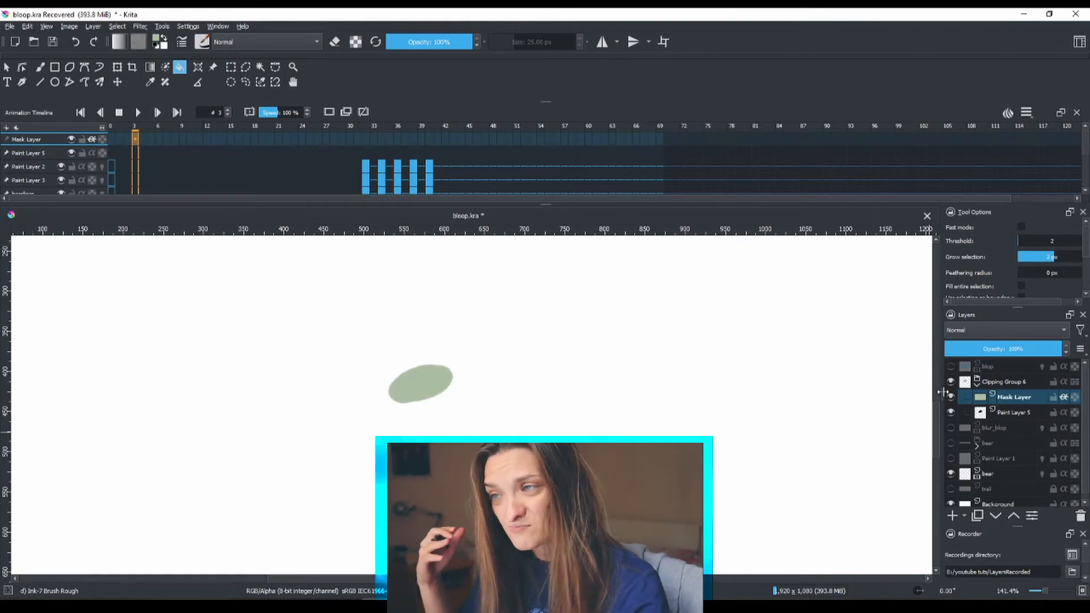
Delete Clipping Group 6 with its layers and make the blop layer visible again
{"action": "left_click", "coordinate": [1014, 383]}
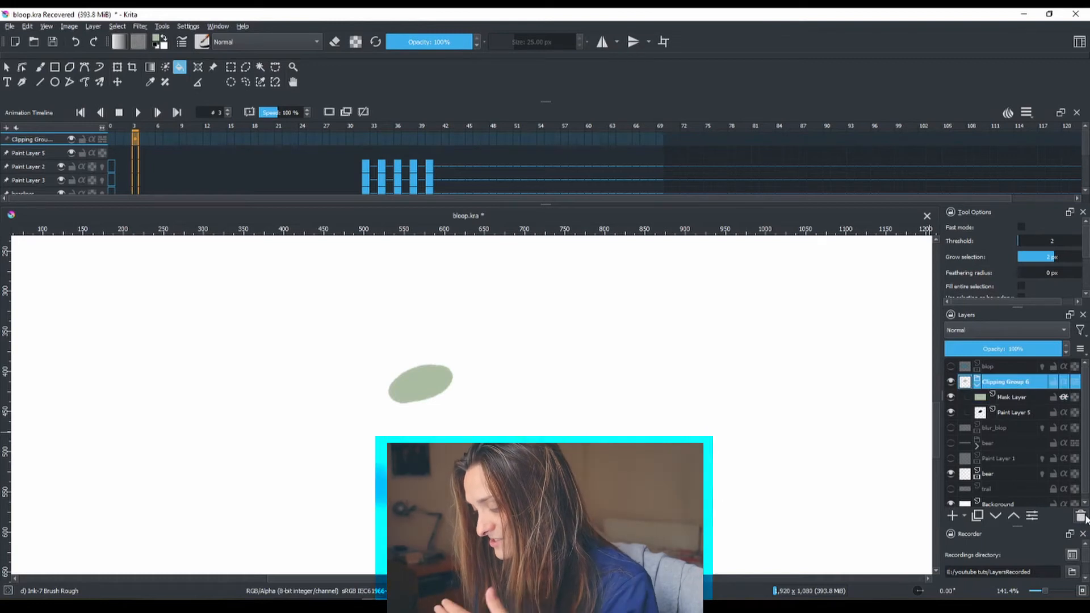
{"action": "left_click", "coordinate": [1082, 516]}
{"action": "left_click", "coordinate": [950, 366]}
{"action": "key", "text": "minus"}
{"action": "key", "text": "minus"}
{"action": "key", "text": "minus"}
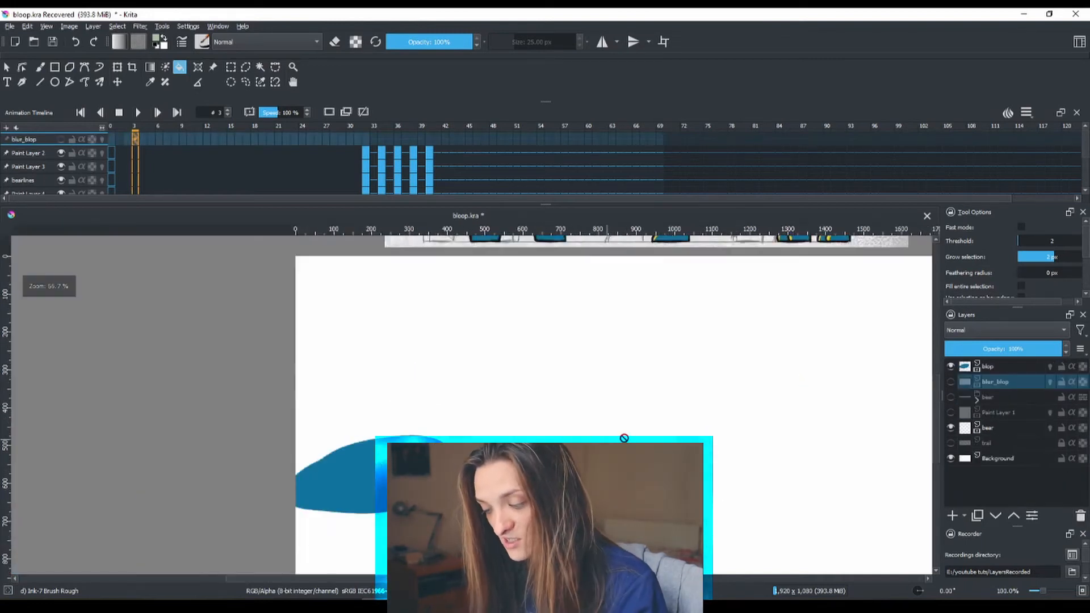
{"action": "left_click_drag", "start_coordinate": [507, 375], "coordinate": [467, 391]}
{"action": "scroll", "coordinate": [271, 444], "scroll_direction": "up", "scroll_amount": 1}
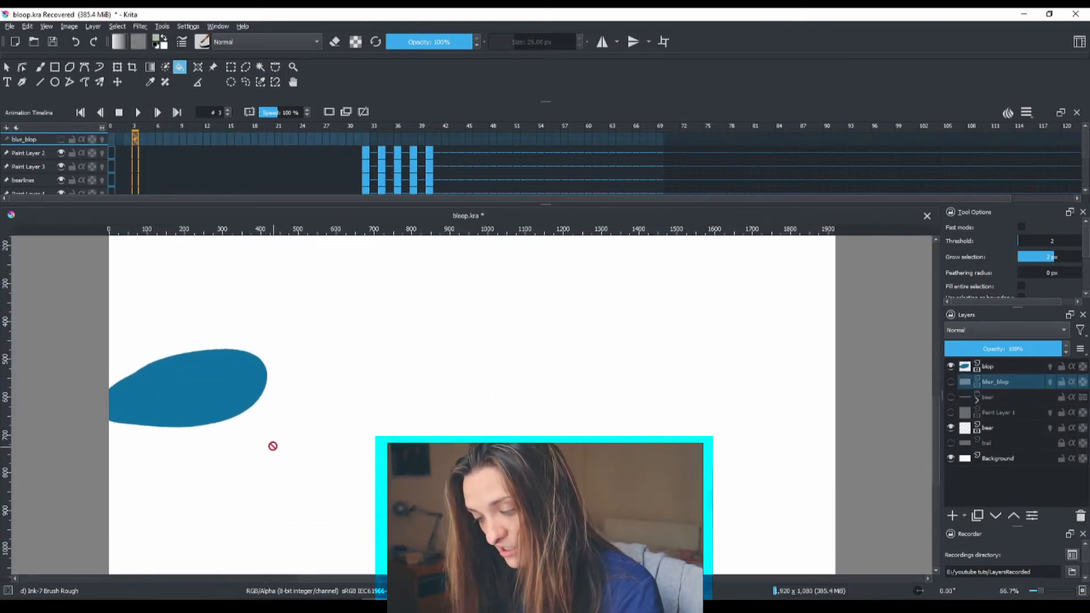
Go to frame 23 of the blop animation and make the blur_blop layer visible beneath it
{"action": "left_click_drag", "start_coordinate": [139, 129], "coordinate": [296, 153]}
{"action": "left_click", "coordinate": [995, 367]}
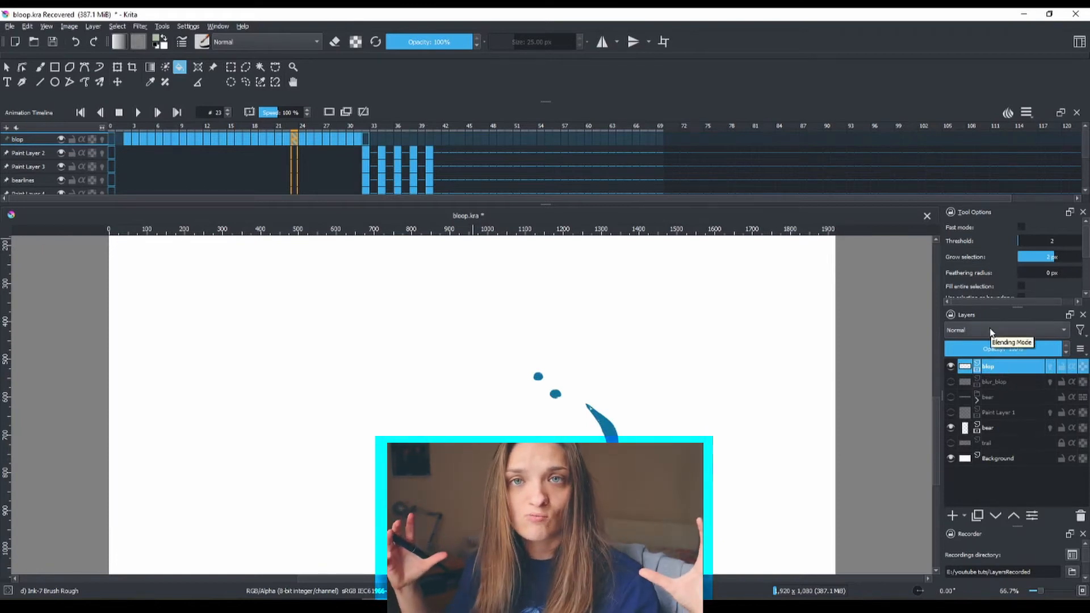
{"action": "left_click", "coordinate": [951, 381]}
{"action": "left_click", "coordinate": [1003, 383]}
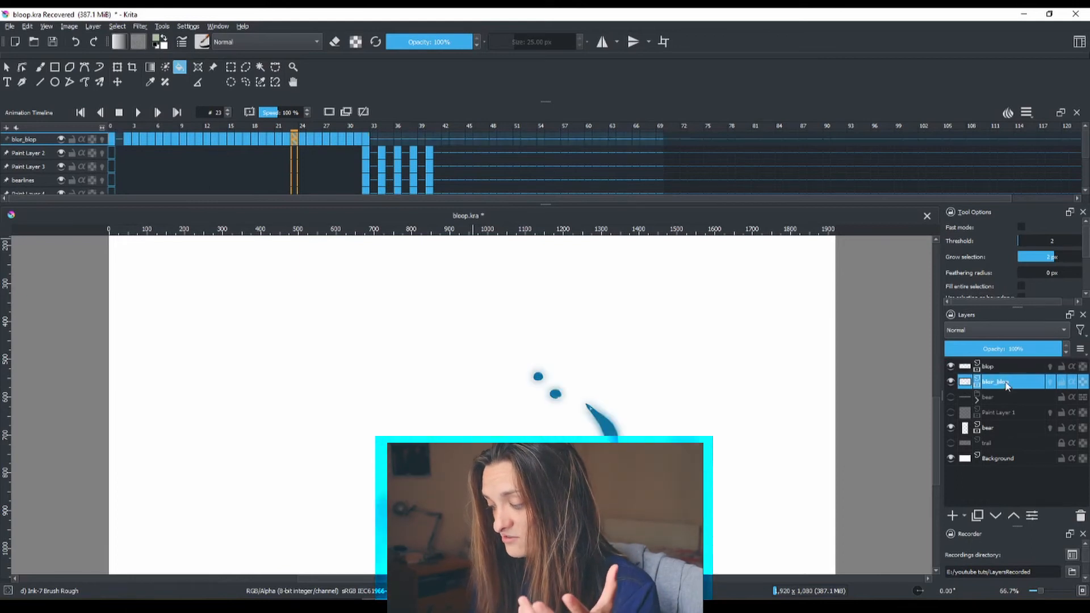
Switch between the blop and blur_blop layers to compare their keyframes in the timeline
{"action": "left_click", "coordinate": [1004, 369]}
{"action": "left_click", "coordinate": [1007, 384]}
{"action": "left_click", "coordinate": [1006, 370]}
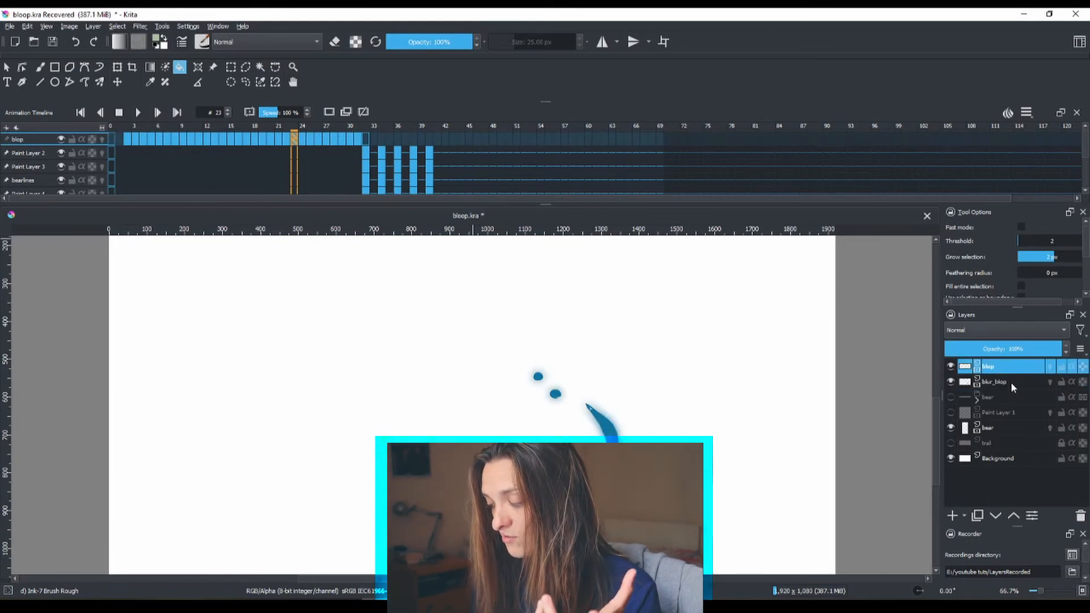
{"action": "left_click", "coordinate": [1011, 383]}
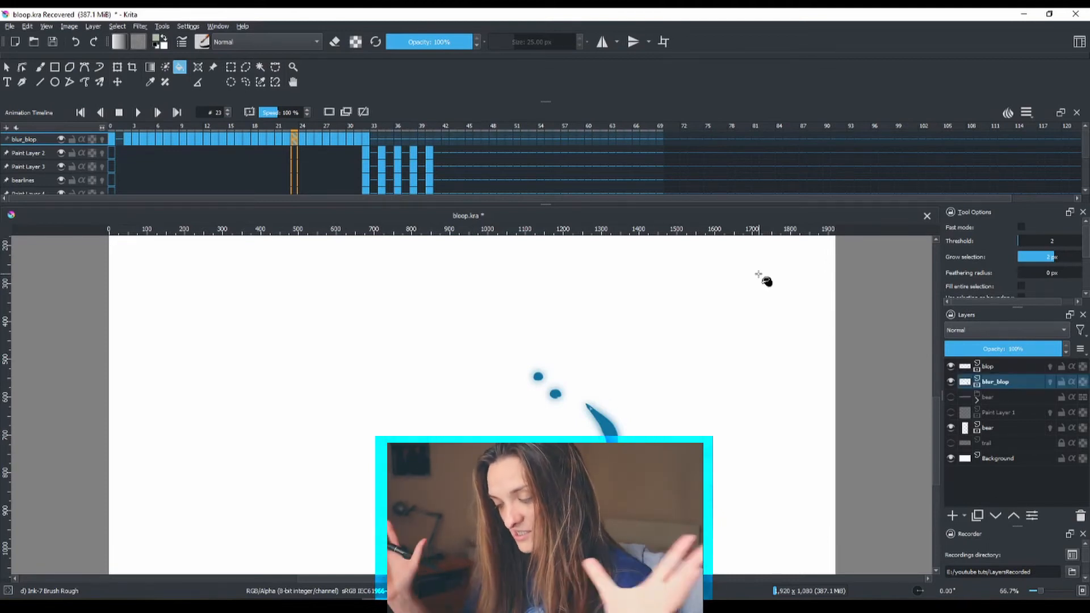
Touch up the unfilled specks at the tip of the blob on the blop layer with a matching blue brush
{"action": "left_click", "coordinate": [1008, 371]}
{"action": "scroll", "coordinate": [606, 439], "scroll_direction": "up", "scroll_amount": 2}
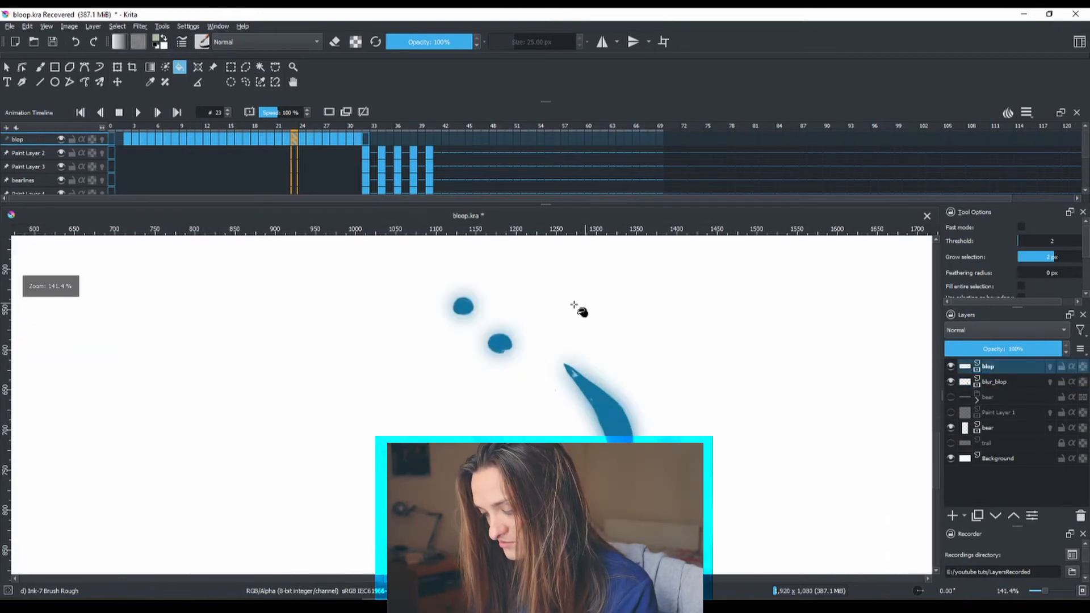
{"action": "left_click", "coordinate": [38, 68]}
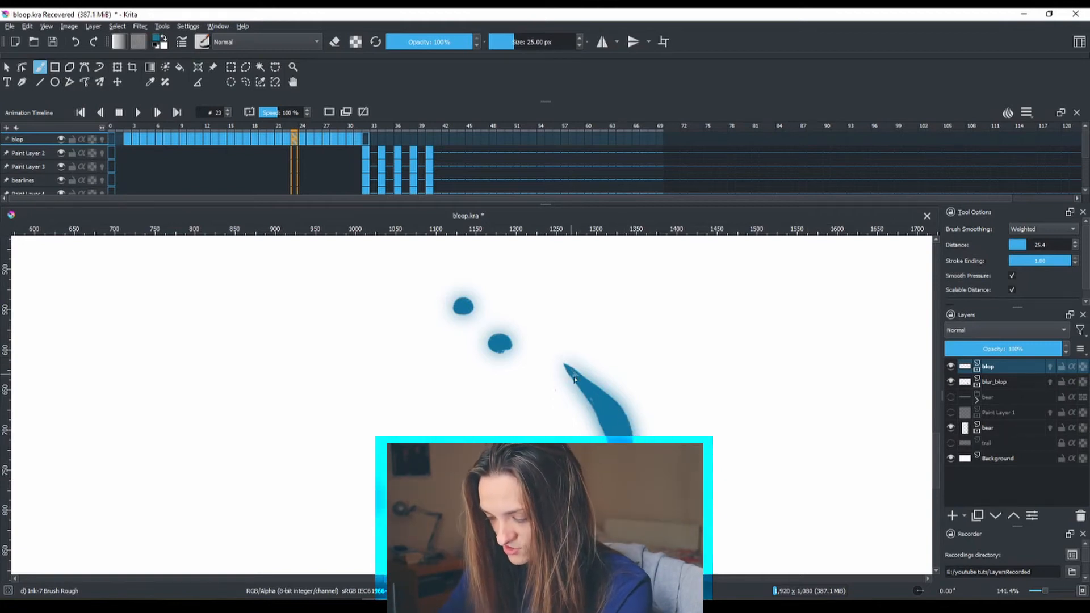
Scrub the animation from frame 23 to frame 30 to review the blob forming the bear silhouette
{"action": "scroll", "coordinate": [638, 193], "scroll_direction": "down", "scroll_amount": 3}
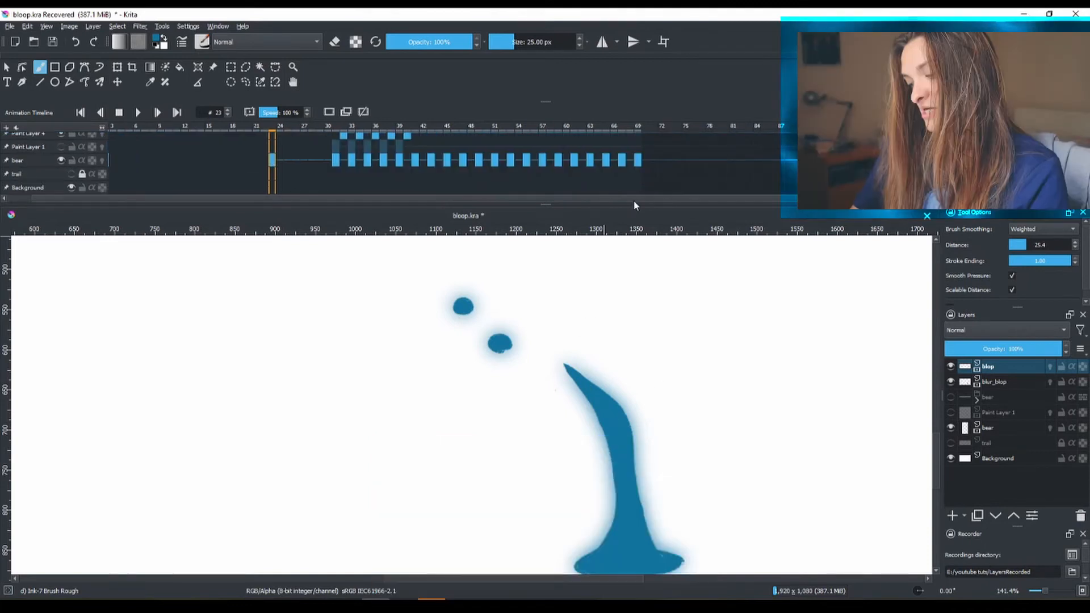
{"action": "scroll", "coordinate": [684, 386], "scroll_direction": "down", "scroll_amount": 2}
{"action": "left_click_drag", "start_coordinate": [752, 330], "coordinate": [726, 403]}
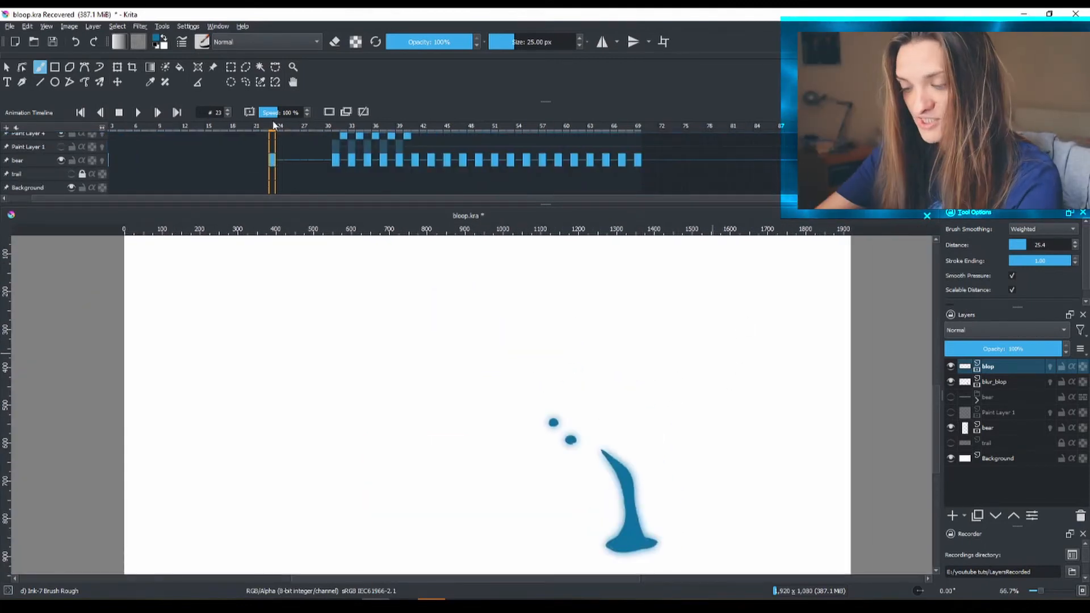
{"action": "mouse_move", "coordinate": [264, 130]}
{"action": "left_mouse_down"}
{"action": "mouse_move", "coordinate": [117, 131]}
{"action": "mouse_move", "coordinate": [319, 148]}
{"action": "mouse_move", "coordinate": [102, 140]}
{"action": "mouse_move", "coordinate": [358, 139]}
{"action": "mouse_move", "coordinate": [344, 147]}
{"action": "left_mouse_up"}
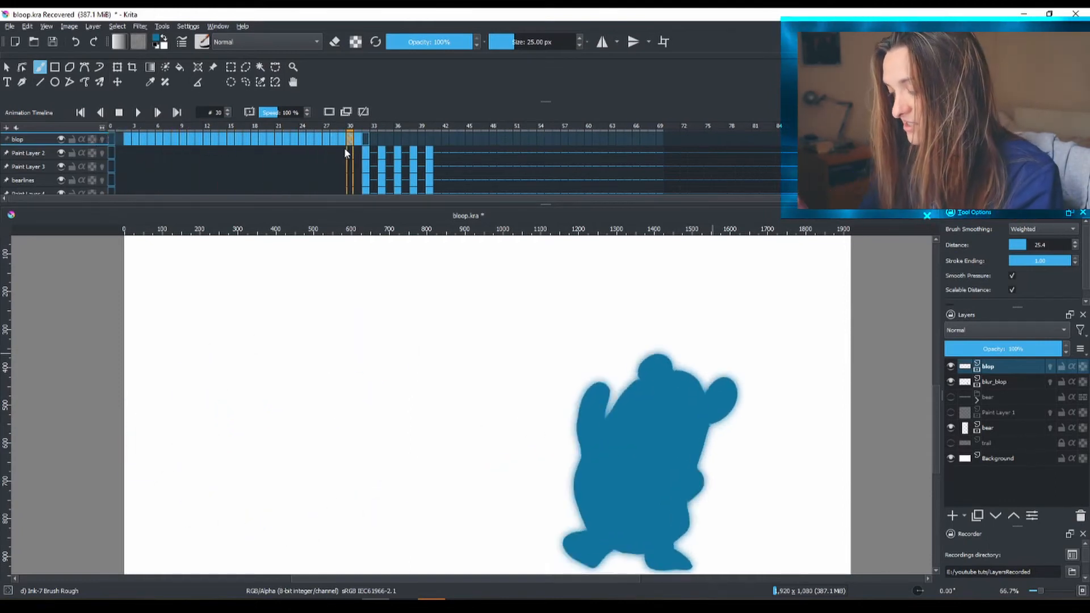
Show and select the trail layer, move to frame 32, and hide the bear sketch layer directly above it
{"action": "left_click", "coordinate": [950, 443]}
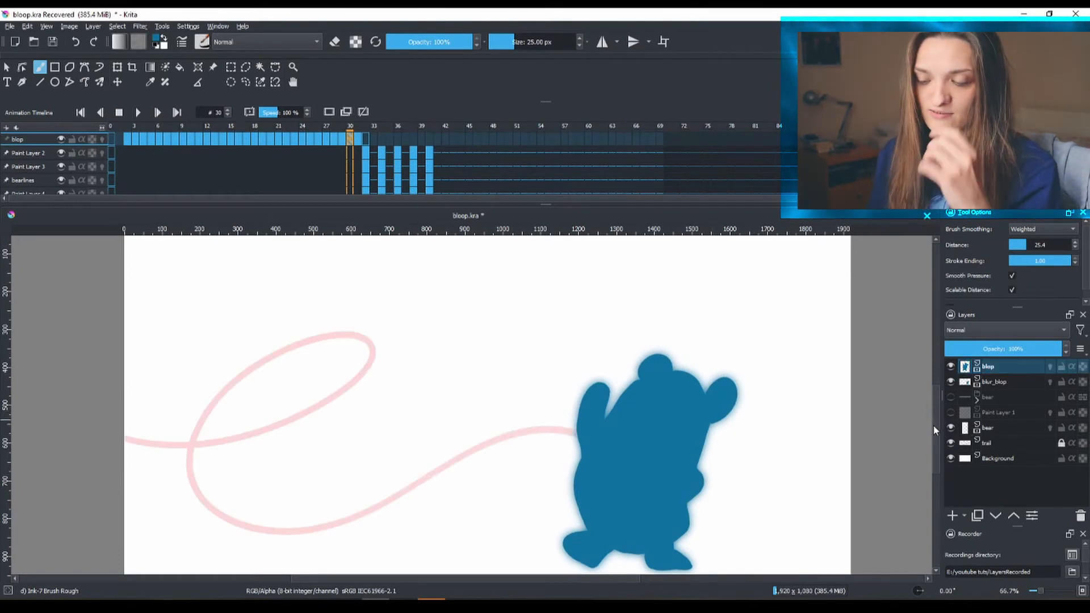
{"action": "left_click", "coordinate": [1004, 442]}
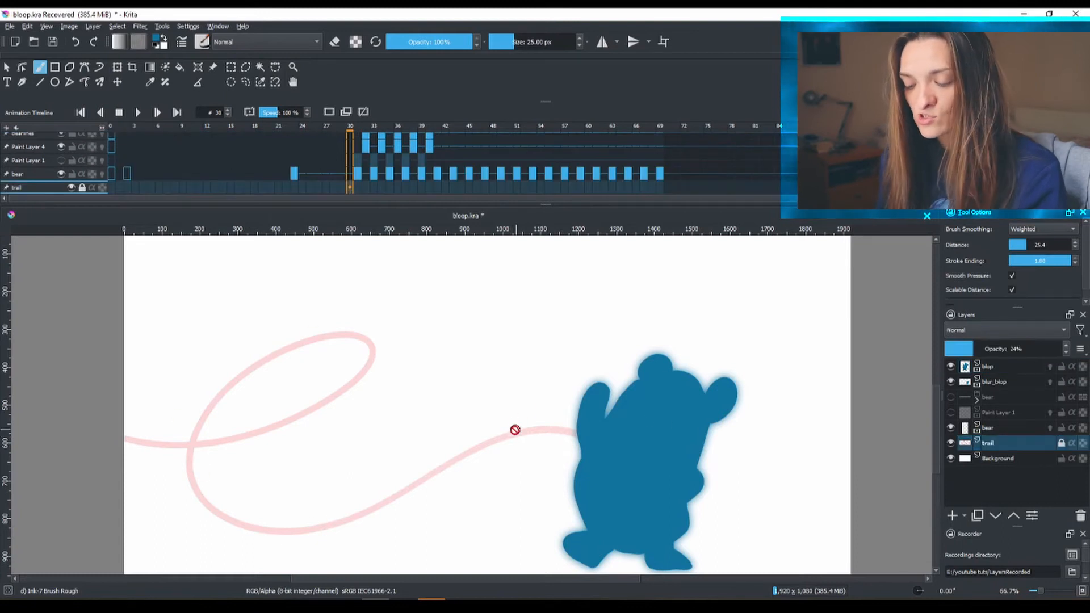
{"action": "mouse_move", "coordinate": [142, 123]}
{"action": "left_mouse_down"}
{"action": "mouse_move", "coordinate": [339, 113]}
{"action": "mouse_move", "coordinate": [172, 112]}
{"action": "mouse_move", "coordinate": [148, 98]}
{"action": "mouse_move", "coordinate": [324, 110]}
{"action": "mouse_move", "coordinate": [356, 126]}
{"action": "mouse_move", "coordinate": [114, 124]}
{"action": "mouse_move", "coordinate": [142, 133]}
{"action": "mouse_move", "coordinate": [365, 132]}
{"action": "left_mouse_up"}
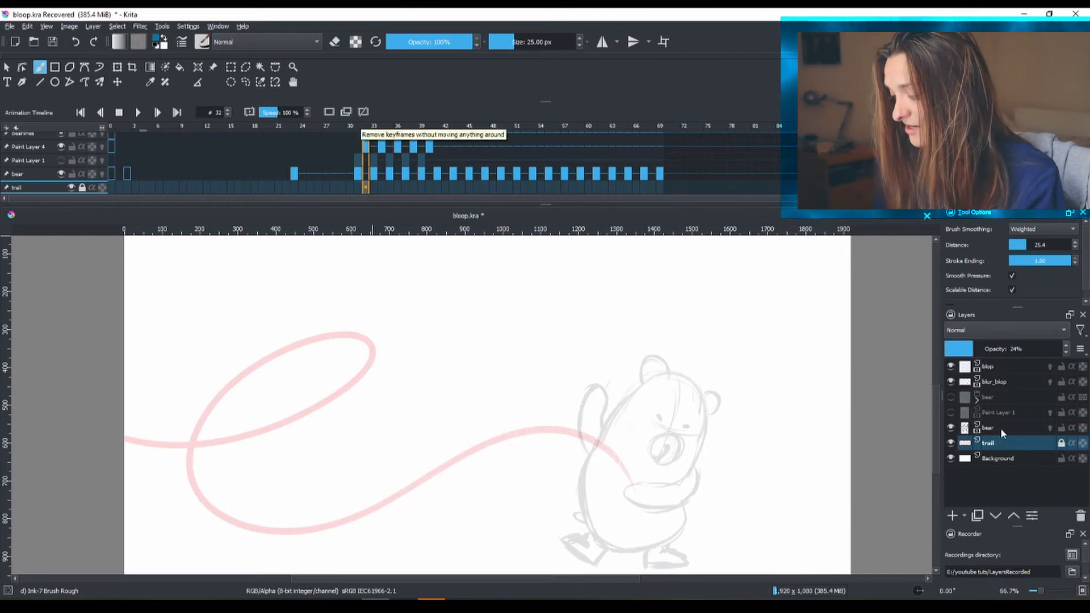
{"action": "left_click", "coordinate": [951, 427]}
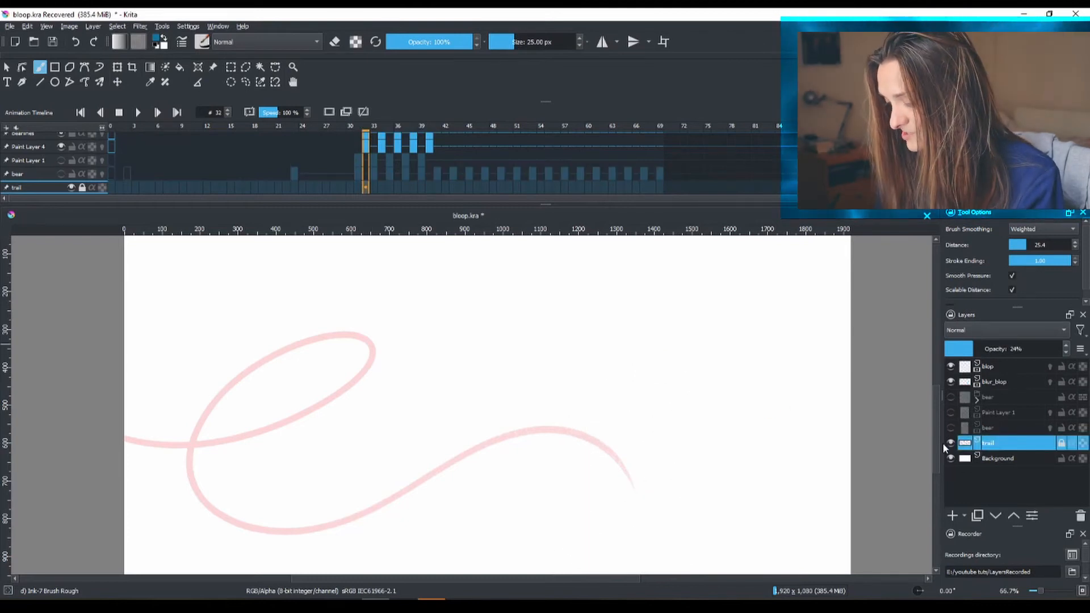
Hide the trail layer, and select the blop layer with the timeline at frame 0
{"action": "left_click", "coordinate": [950, 443]}
{"action": "scroll", "coordinate": [713, 438], "scroll_direction": "down", "scroll_amount": 1, "text": "ctrl"}
{"action": "scroll", "coordinate": [603, 160], "scroll_direction": "up", "scroll_amount": 3}
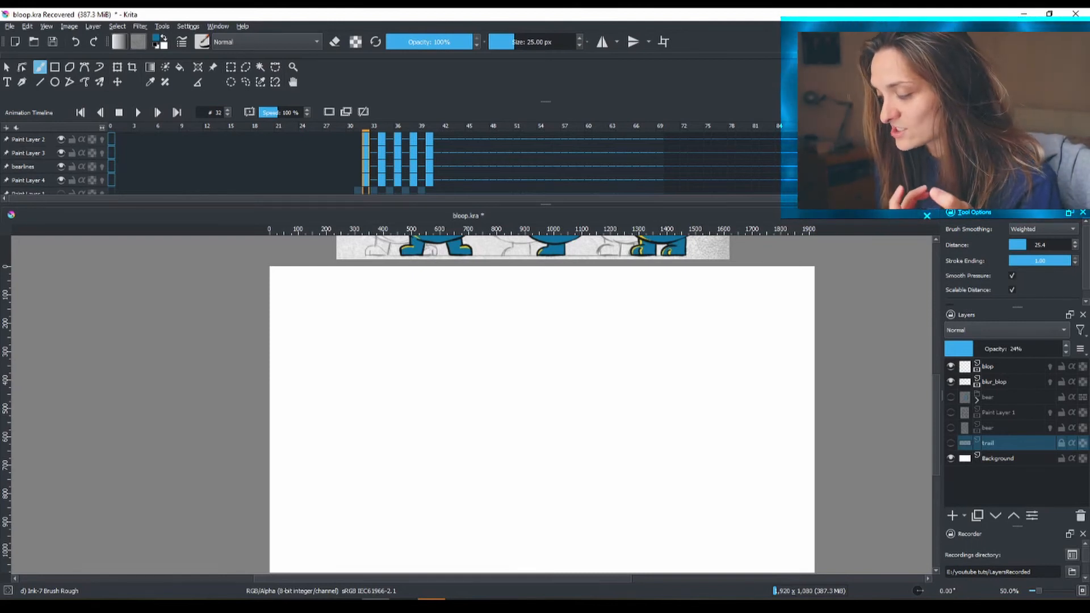
{"action": "left_click", "coordinate": [112, 140]}
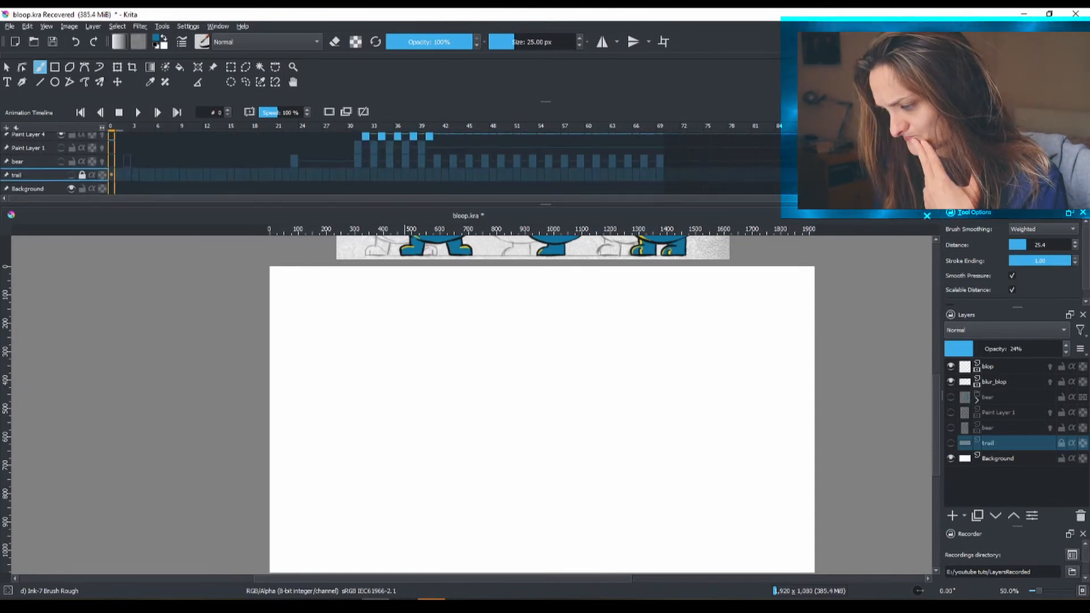
{"action": "left_click", "coordinate": [1010, 368]}
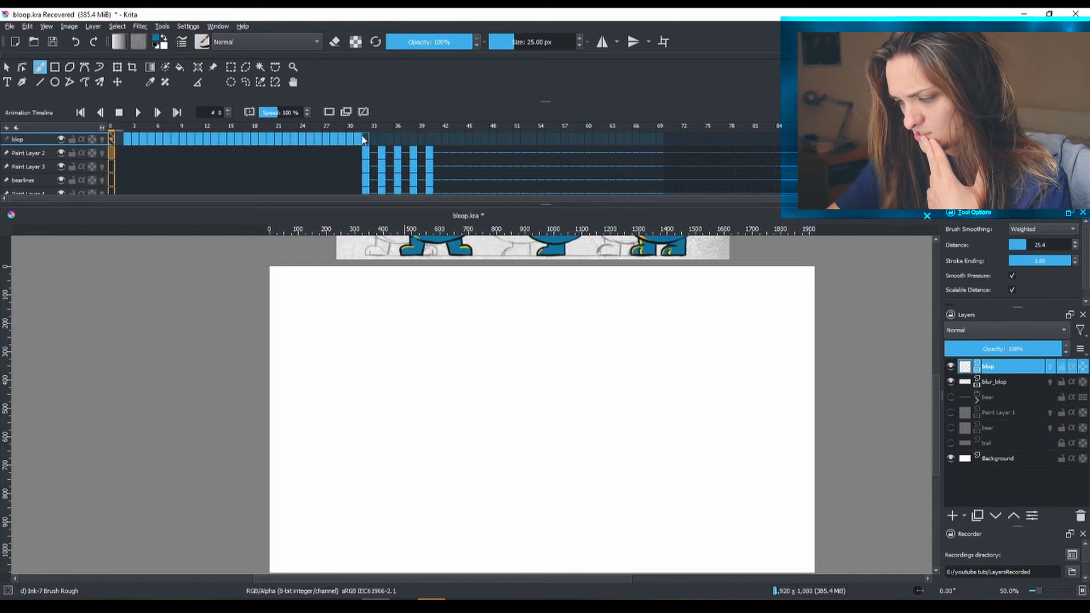
Hide the Background layer for a transparent canvas and scrub the blop layer's frames through to frame 32
{"action": "left_click", "coordinate": [224, 141]}
{"action": "left_click", "coordinate": [247, 141]}
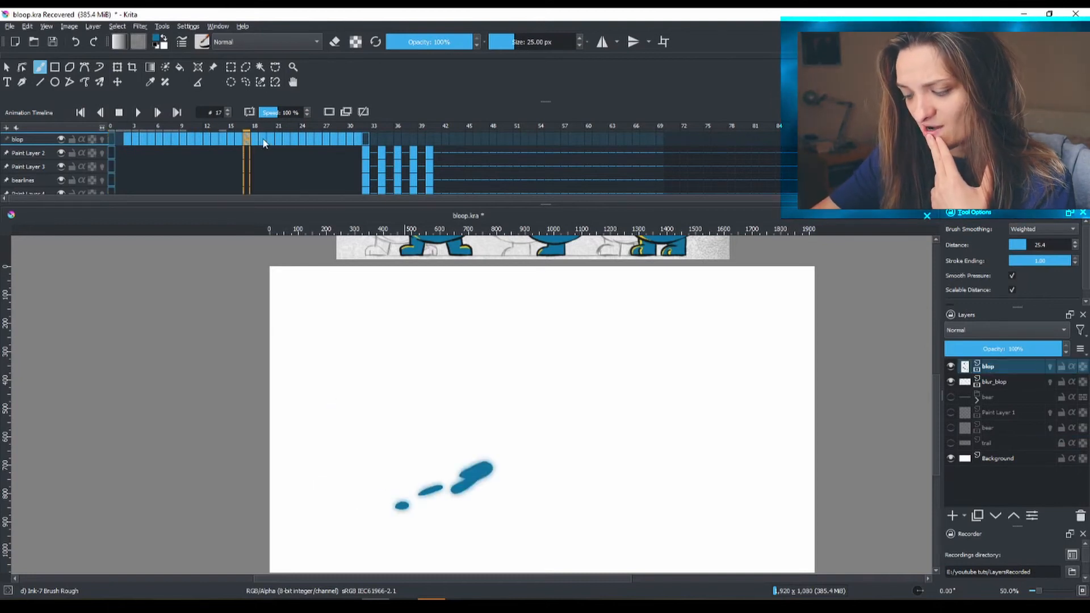
{"action": "left_click", "coordinate": [279, 141]}
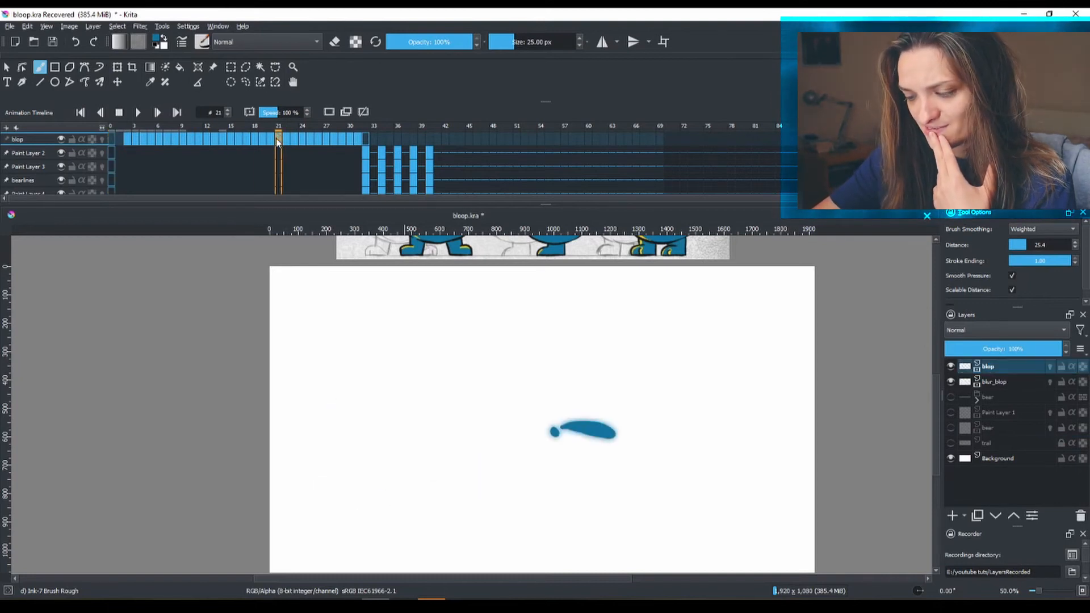
{"action": "left_click", "coordinate": [951, 459]}
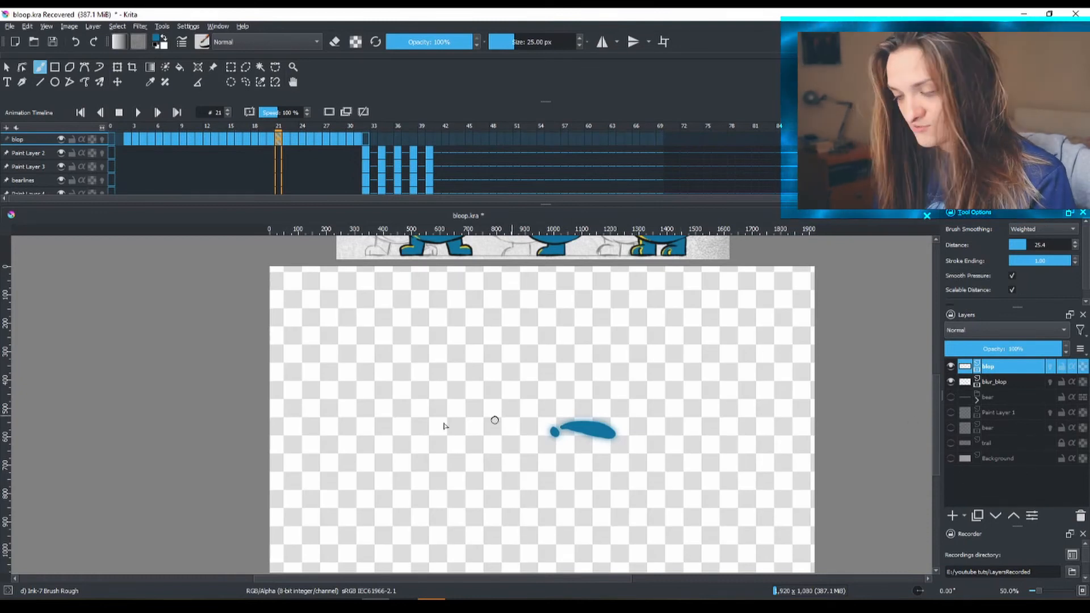
{"action": "left_click_drag", "start_coordinate": [279, 126], "coordinate": [366, 122]}
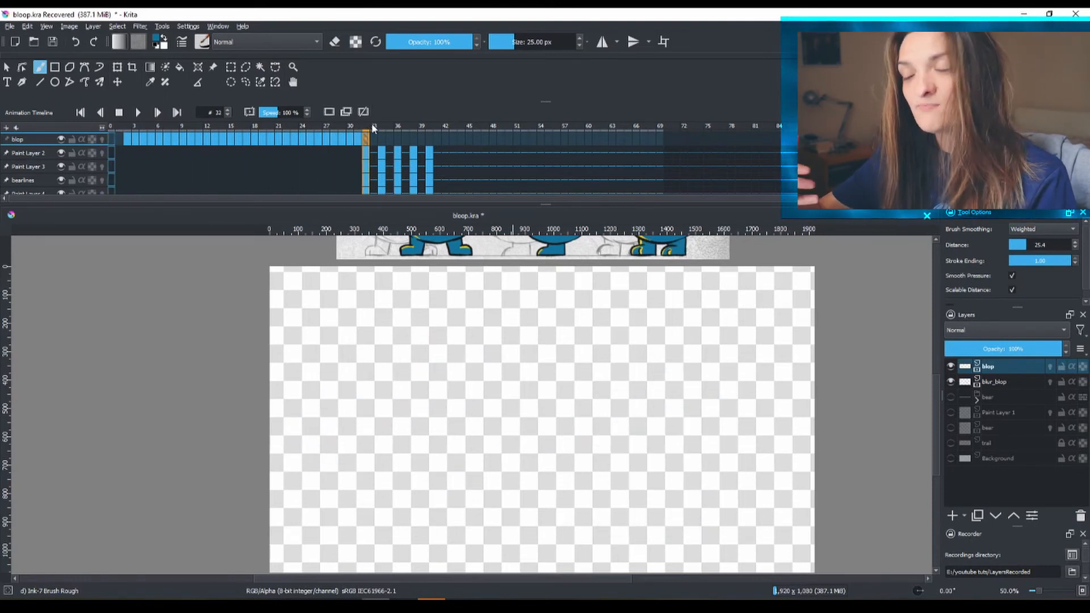
Set up a PNG image sequence render with the location E:/youtube tuts/2021/blop/blop, and close the settings without rendering
{"action": "left_click", "coordinate": [9, 26]}
{"action": "left_click", "coordinate": [90, 174]}
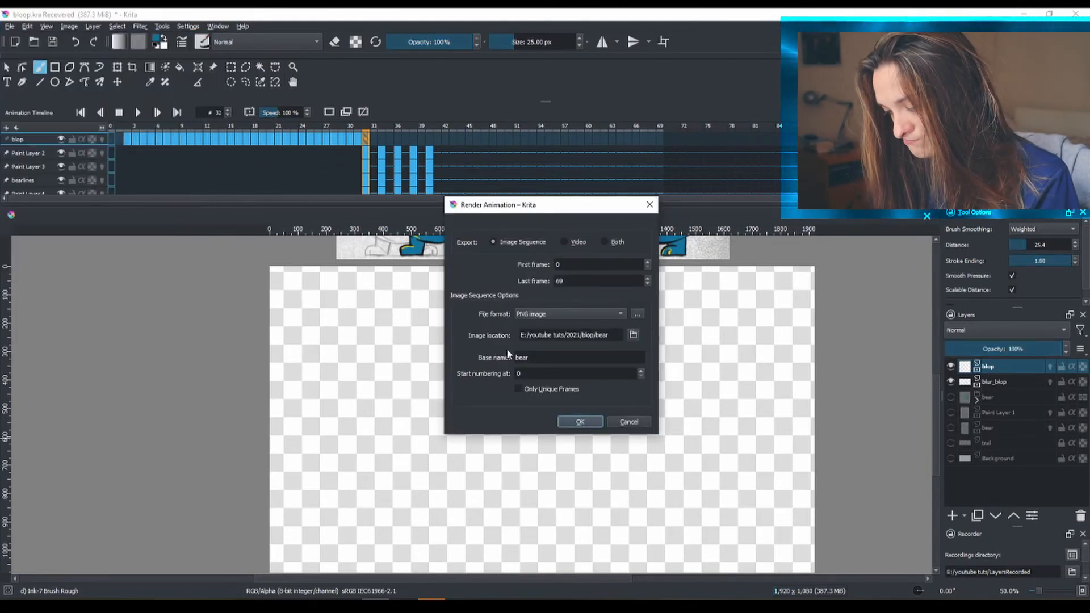
{"action": "left_click", "coordinate": [632, 335]}
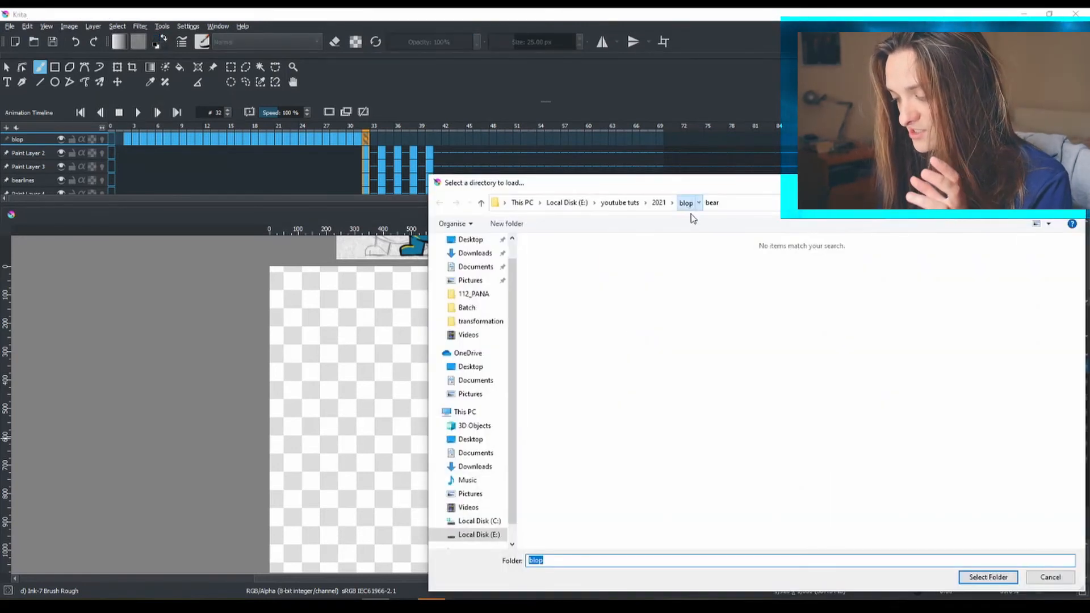
{"action": "left_click", "coordinate": [685, 203]}
{"action": "double_click", "coordinate": [619, 267]}
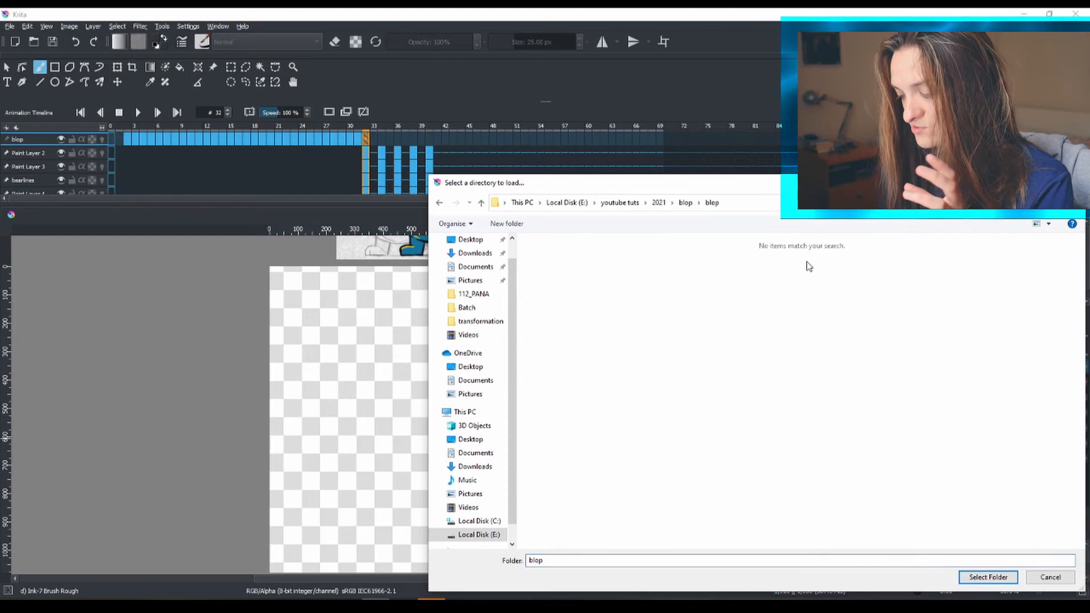
{"action": "left_click", "coordinate": [988, 577]}
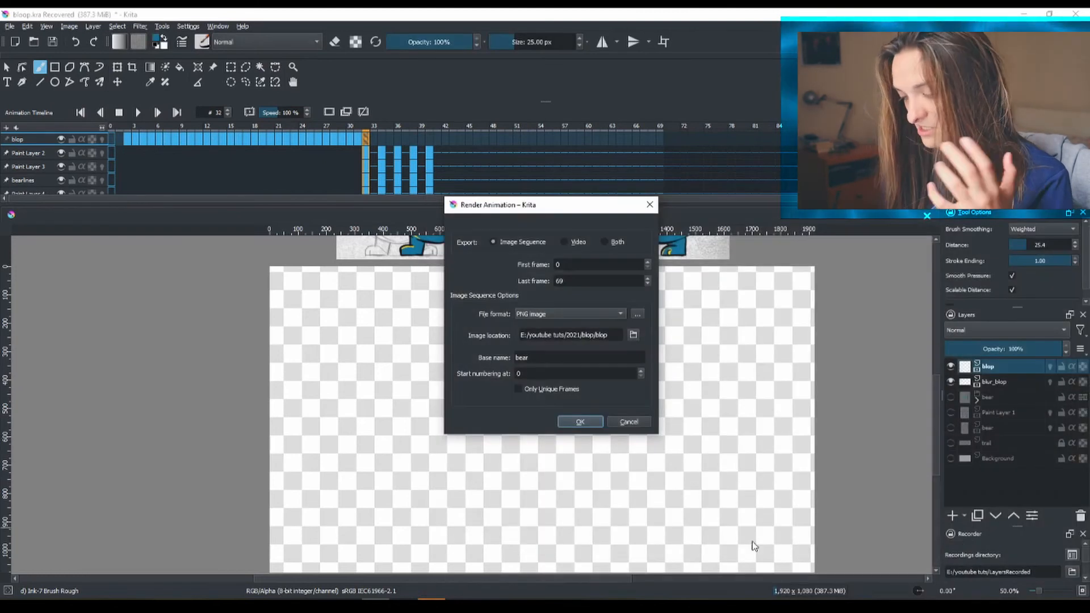
{"action": "double_click", "coordinate": [535, 352]}
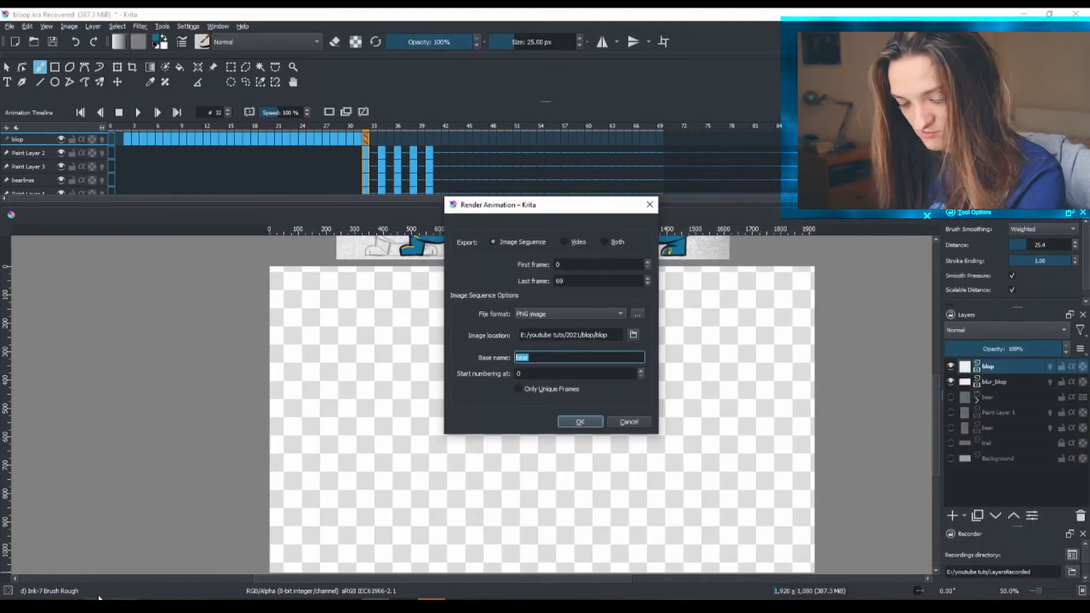
{"action": "left_click", "coordinate": [70, 604]}
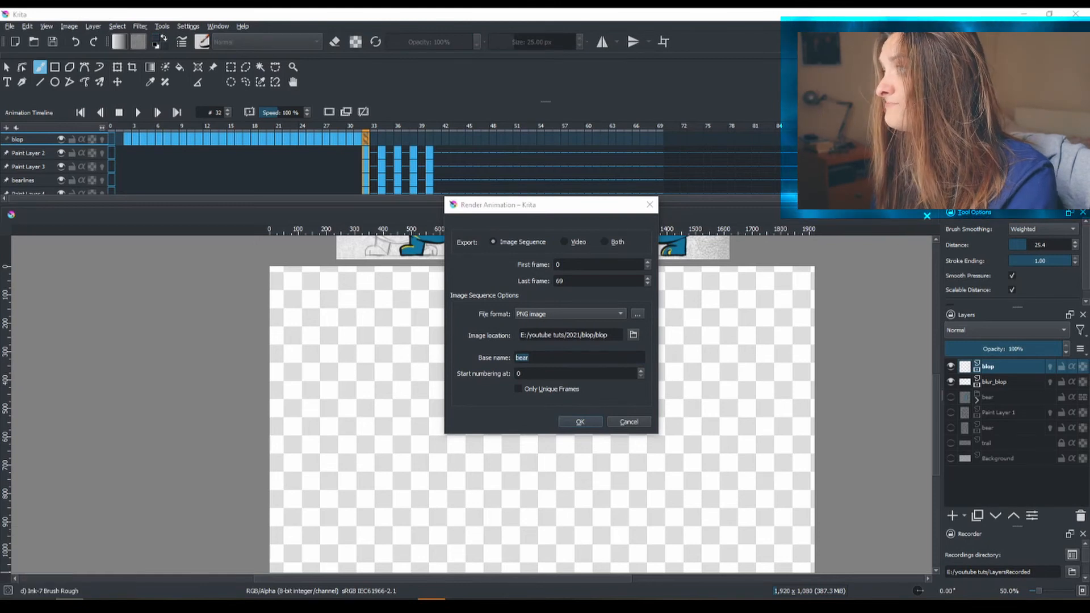
{"action": "left_click_drag", "start_coordinate": [582, 209], "coordinate": [385, 197]}
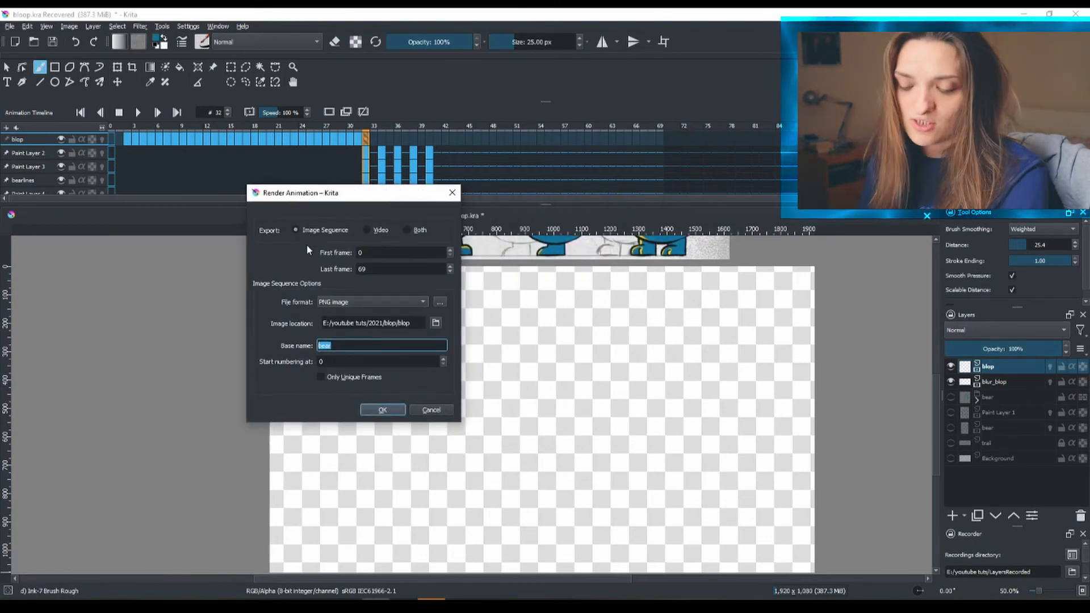
{"action": "left_click", "coordinate": [453, 193]}
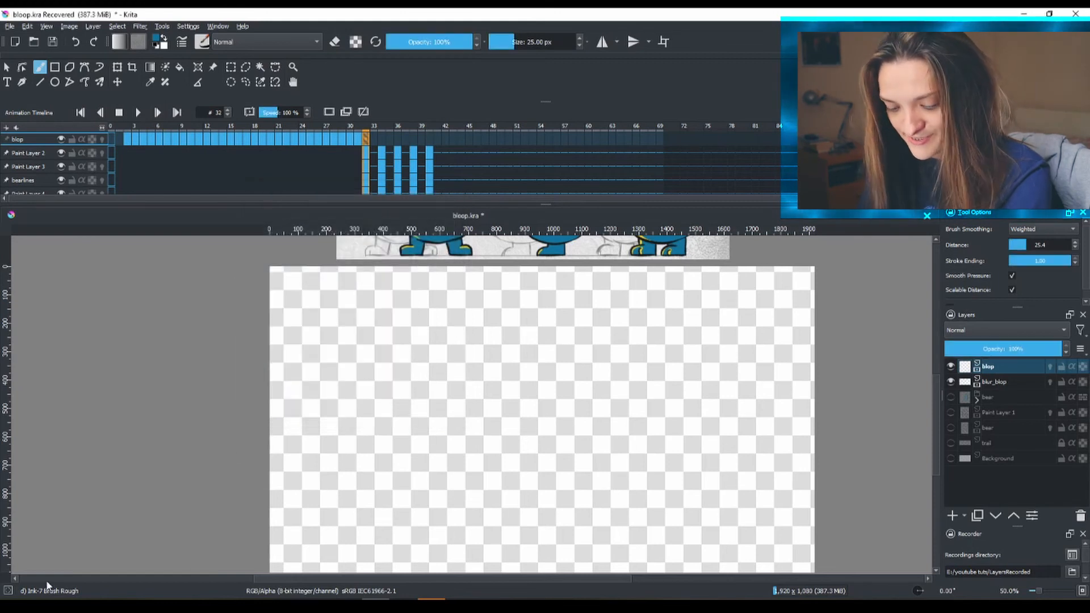
Switch to File Explorer and examine the exported blob frames in the blop subfolder
{"action": "left_click", "coordinate": [98, 605]}
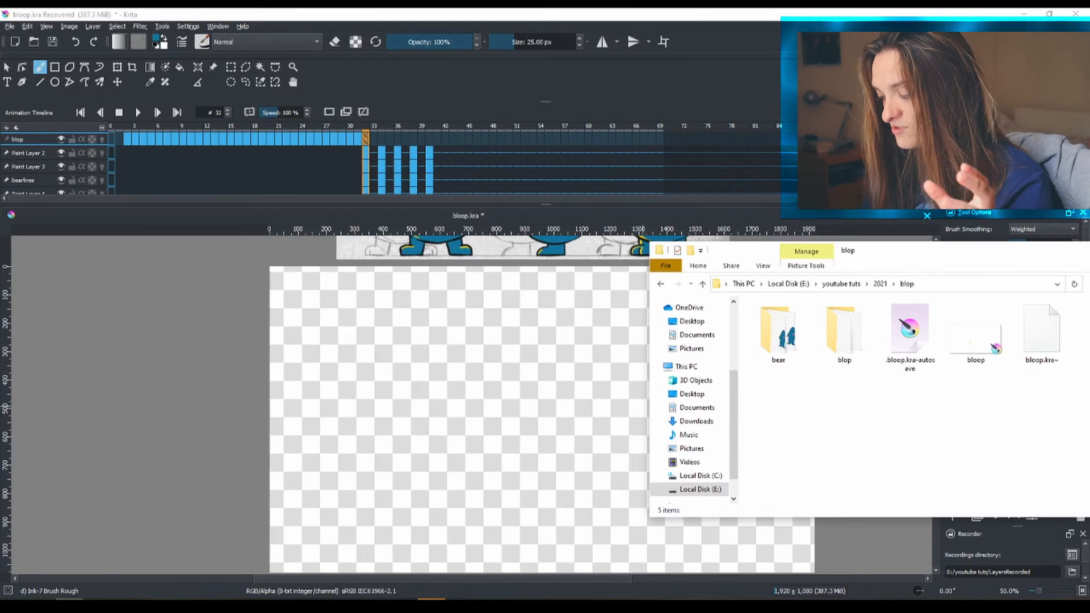
{"action": "left_click_drag", "start_coordinate": [960, 264], "coordinate": [646, 246]}
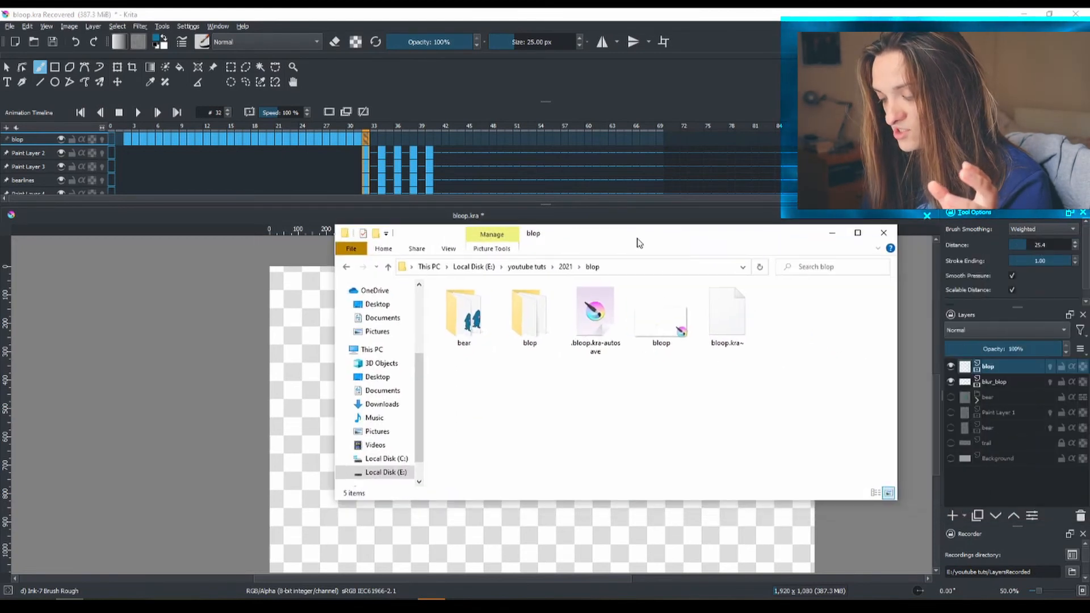
{"action": "double_click", "coordinate": [524, 316]}
{"action": "left_click", "coordinate": [619, 339]}
{"action": "key", "text": "Right"}
{"action": "key", "text": "Right"}
{"action": "key", "text": "Right"}
{"action": "key", "text": "Right"}
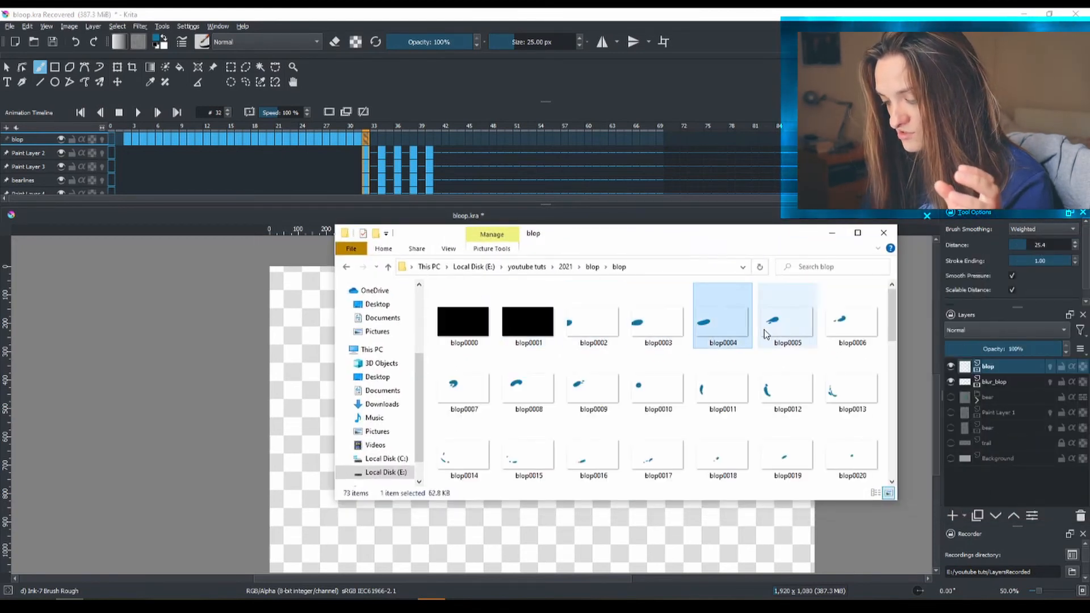
{"action": "left_click", "coordinate": [465, 386]}
{"action": "left_click", "coordinate": [543, 388]}
{"action": "left_click", "coordinate": [591, 394]}
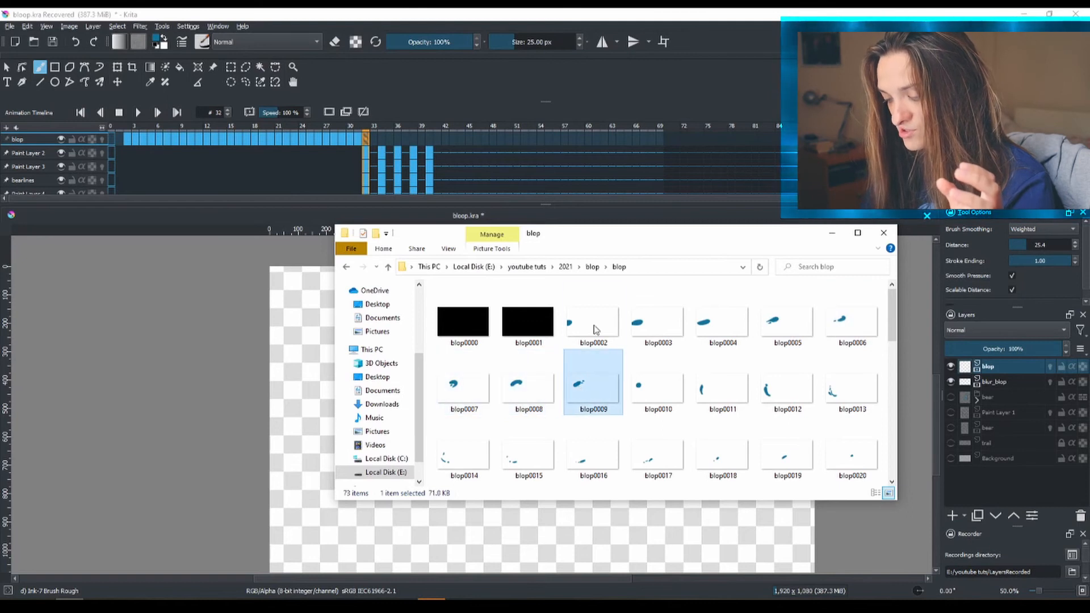
Examine the exported frames in the bear subfolder and return to the parent blop folder
{"action": "left_click", "coordinate": [592, 267]}
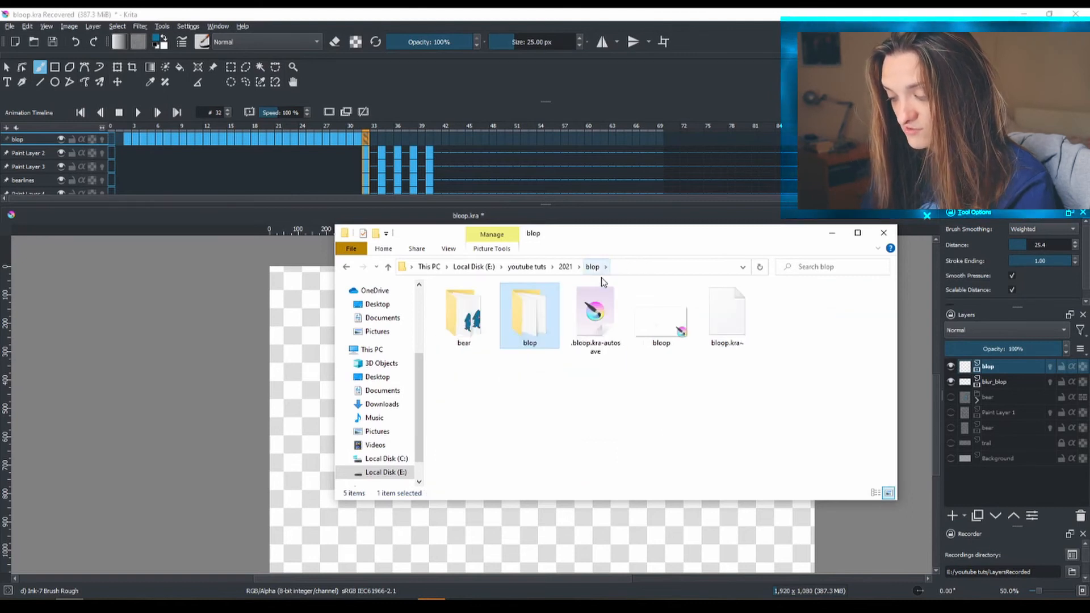
{"action": "double_click", "coordinate": [474, 326]}
{"action": "left_click", "coordinate": [523, 318]}
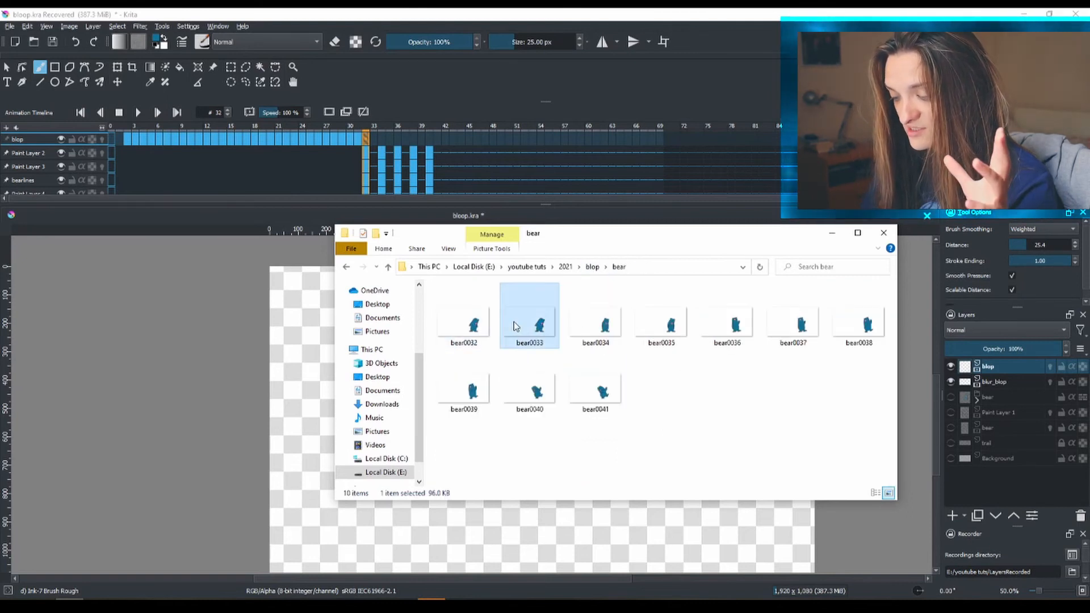
{"action": "left_click", "coordinate": [611, 367]}
{"action": "left_click", "coordinate": [594, 268]}
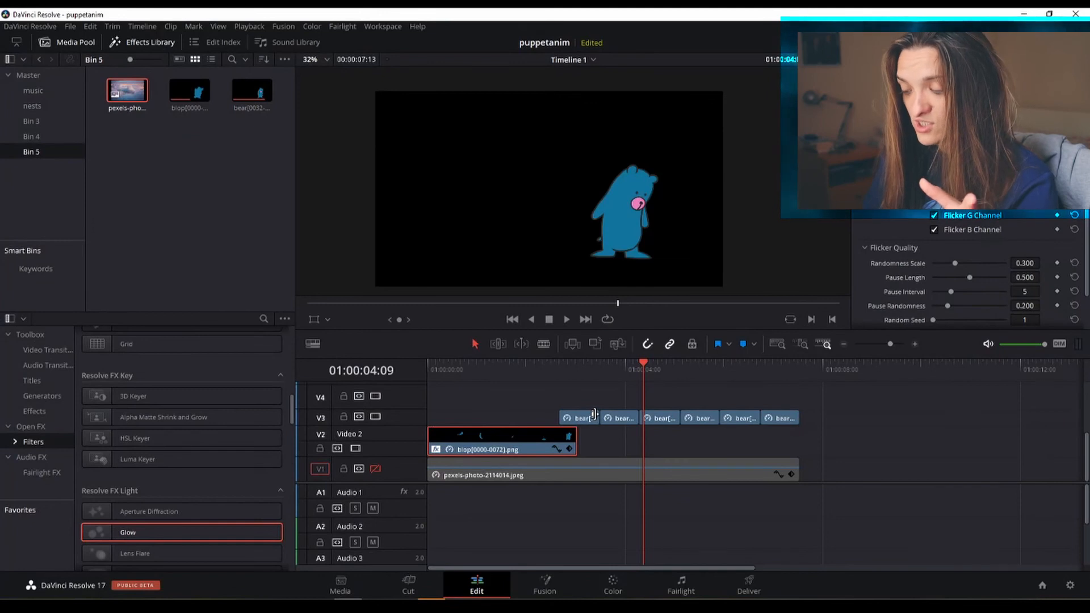
Switch to DaVinci Resolve and scrub Timeline 1 back to its start to review the blob clip
{"action": "mouse_move", "coordinate": [520, 374]}
{"action": "left_mouse_down"}
{"action": "mouse_move", "coordinate": [444, 374]}
{"action": "mouse_move", "coordinate": [525, 376]}
{"action": "left_mouse_up"}
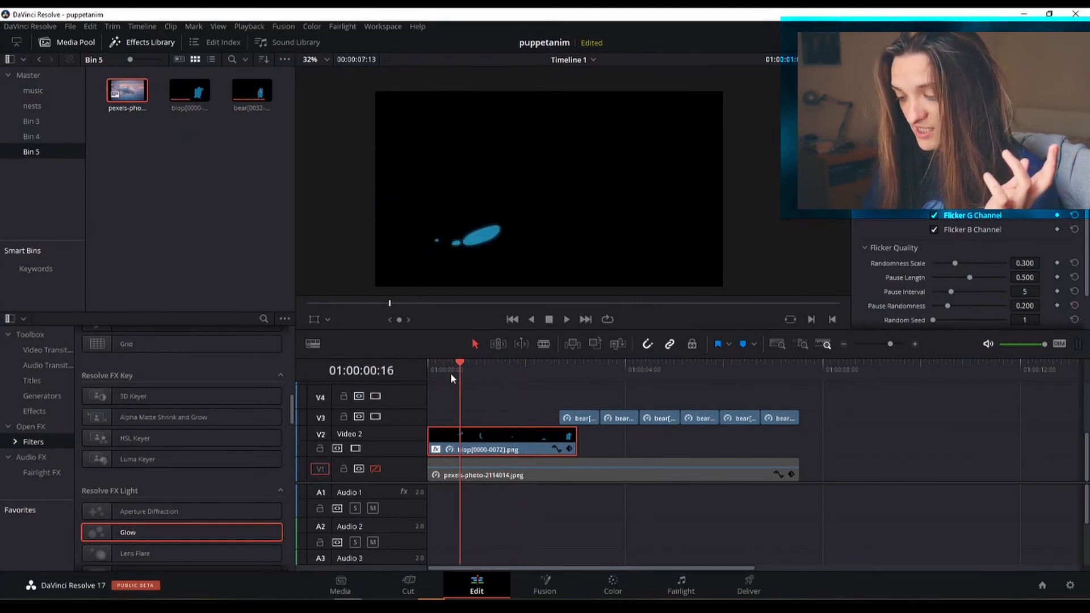
{"action": "left_click_drag", "start_coordinate": [452, 375], "coordinate": [434, 375]}
Select all frames from blop0000 to blop0072 in File Explorer's blop subfolder and return to Bin 5 in DaVinci Resolve
{"action": "left_click", "coordinate": [75, 606]}
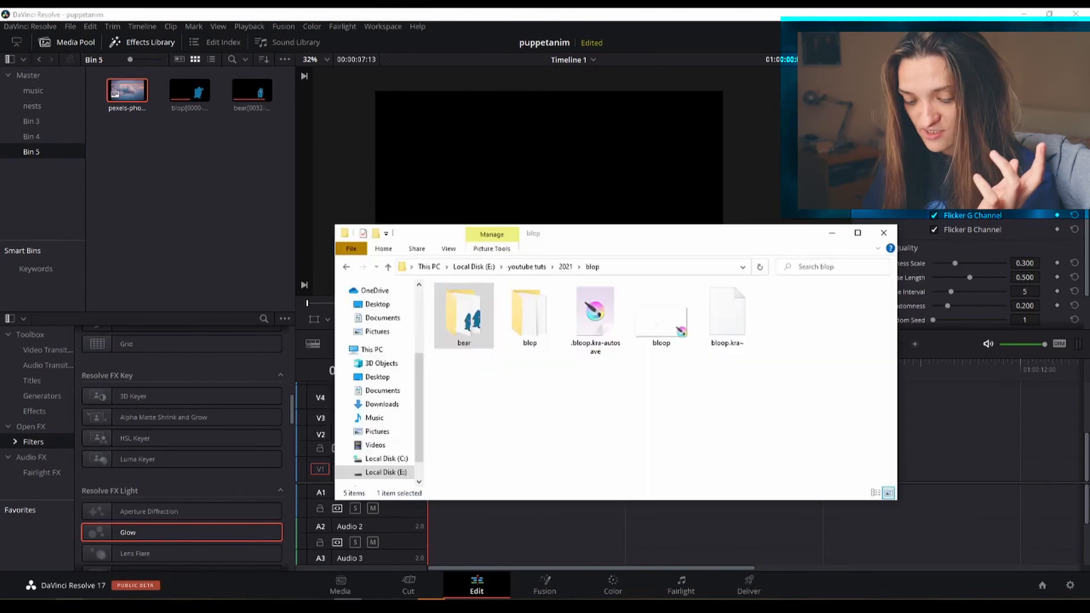
{"action": "double_click", "coordinate": [534, 334]}
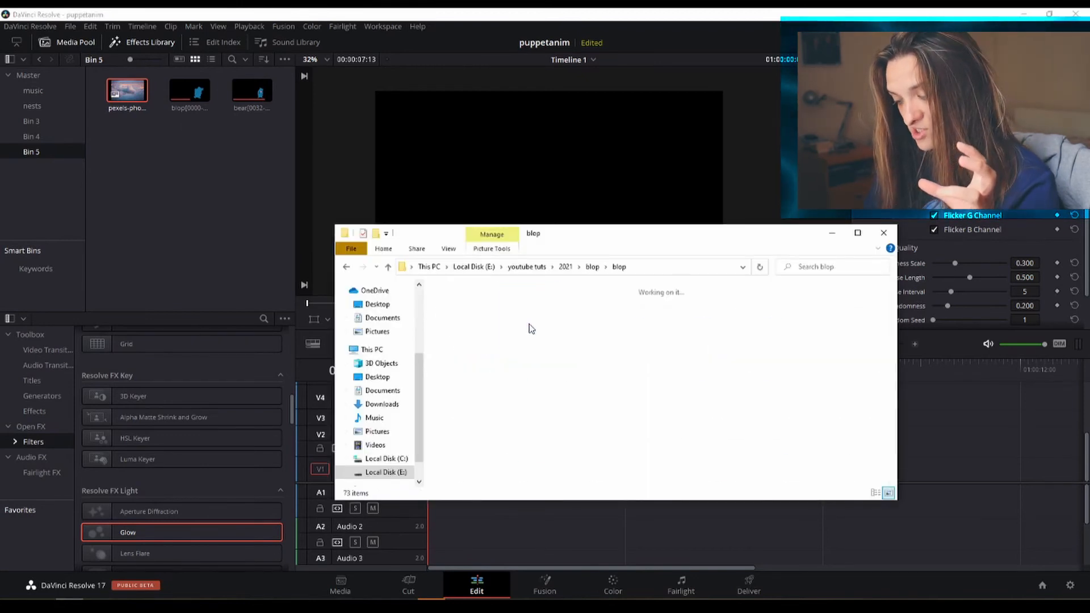
{"action": "left_click", "coordinate": [464, 331]}
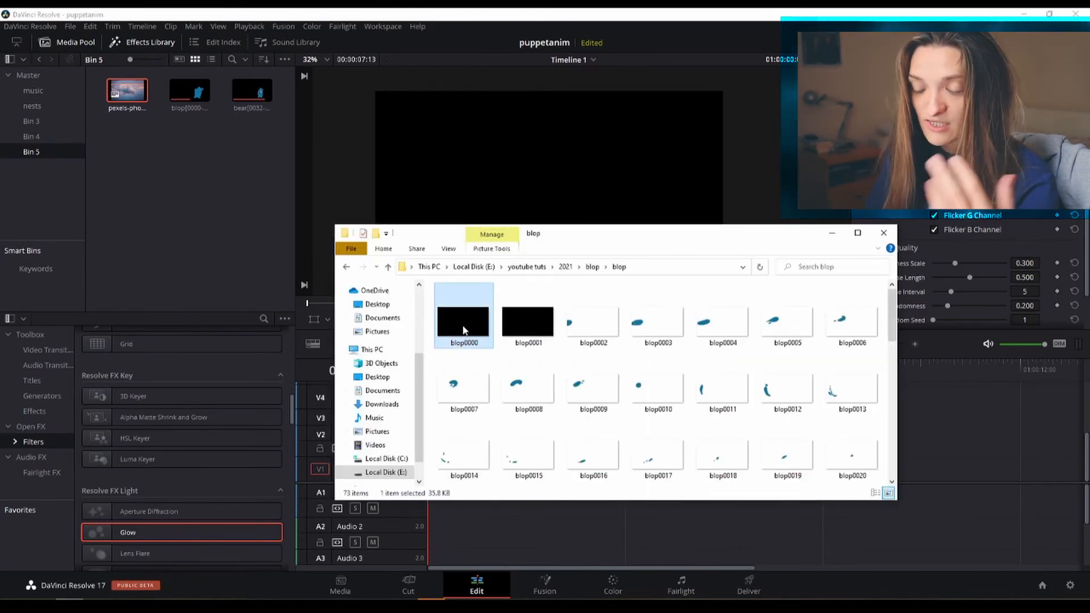
{"action": "scroll", "coordinate": [471, 364], "scroll_direction": "down", "scroll_amount": 6}
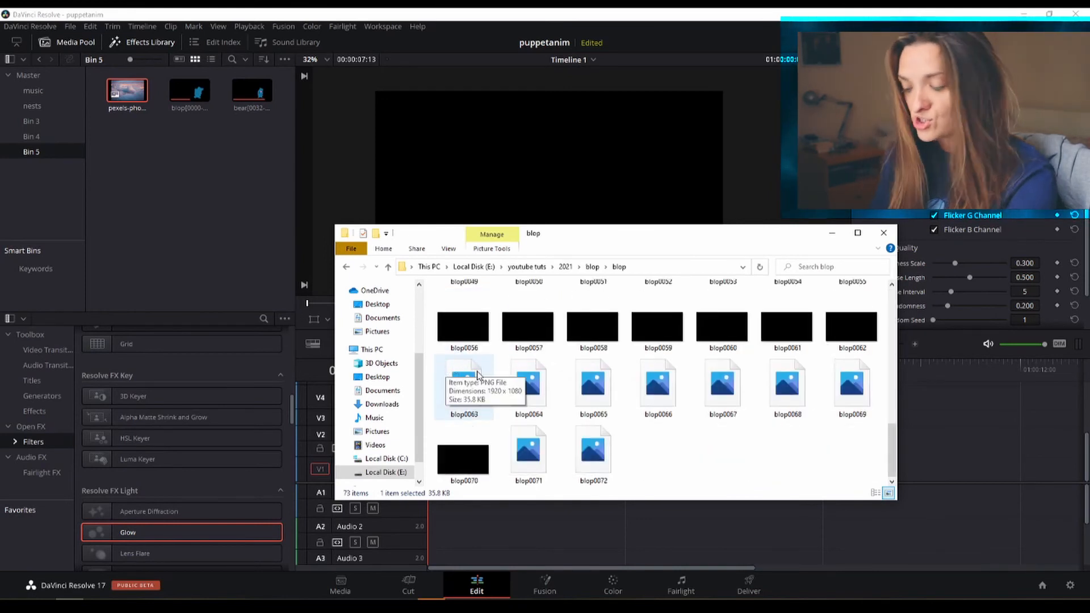
{"action": "left_click", "coordinate": [591, 480], "text": "shift"}
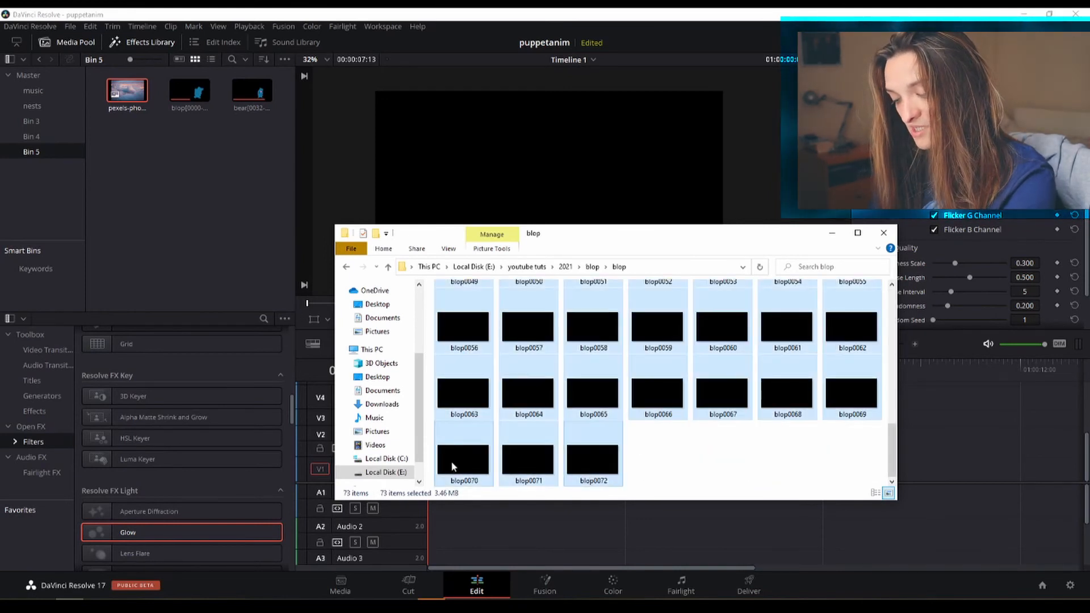
{"action": "left_click", "coordinate": [124, 235]}
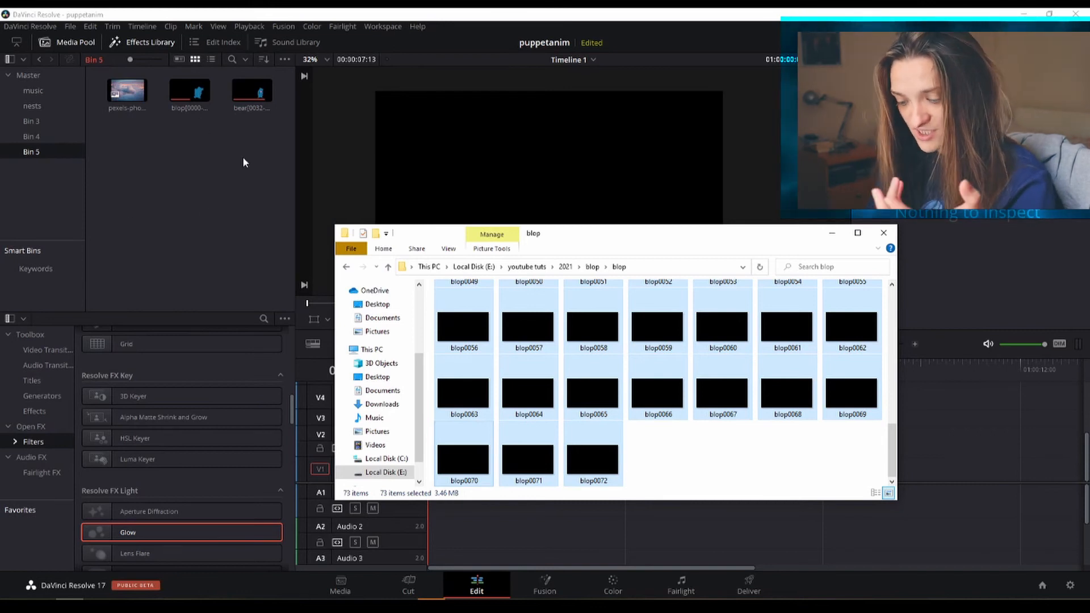
Place the blop[0000-0072].png sequence on Video 2 beyond the existing clips and scrub through it to 01:00:09:09
{"action": "left_click", "coordinate": [189, 109]}
{"action": "left_click_drag", "start_coordinate": [169, 85], "coordinate": [853, 455]}
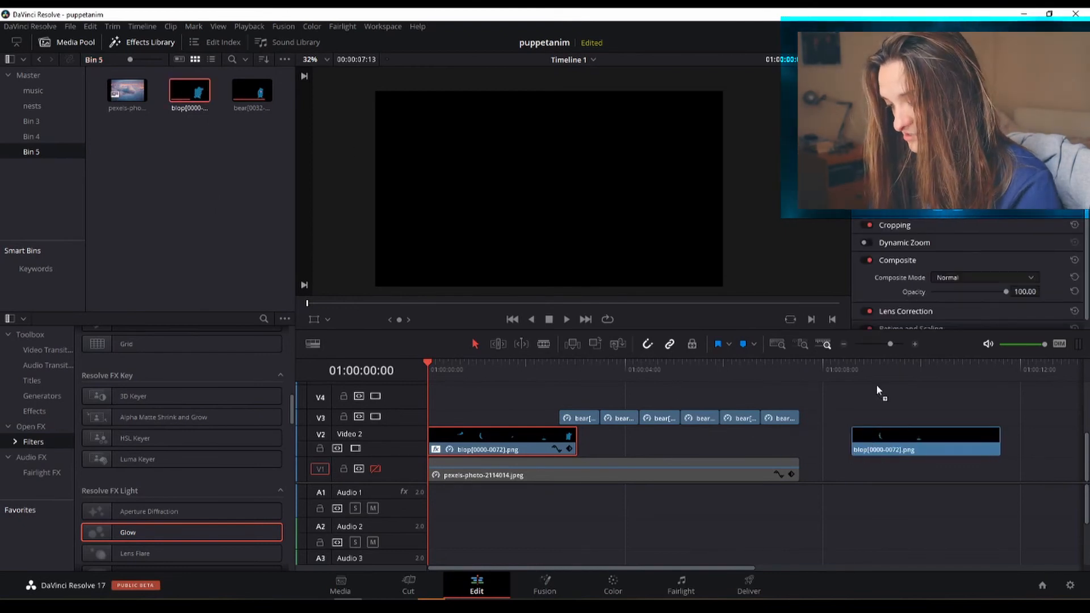
{"action": "left_click_drag", "start_coordinate": [873, 371], "coordinate": [944, 372]}
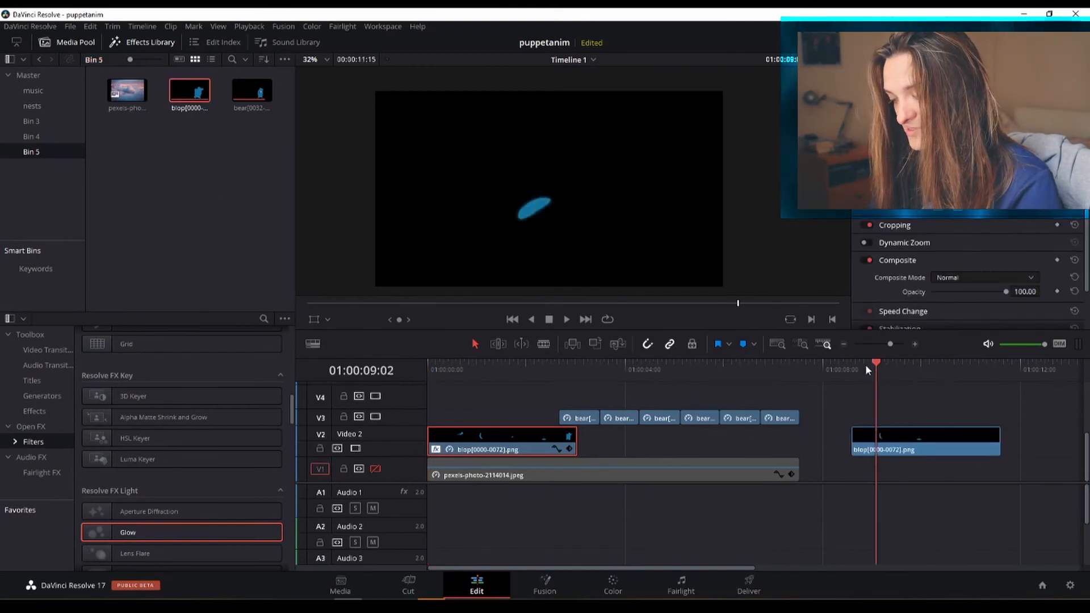
{"action": "mouse_move", "coordinate": [873, 363]}
{"action": "left_mouse_down"}
{"action": "mouse_move", "coordinate": [902, 365]}
{"action": "mouse_move", "coordinate": [863, 365]}
{"action": "mouse_move", "coordinate": [918, 363]}
{"action": "mouse_move", "coordinate": [878, 363]}
{"action": "mouse_move", "coordinate": [890, 364]}
{"action": "left_mouse_up"}
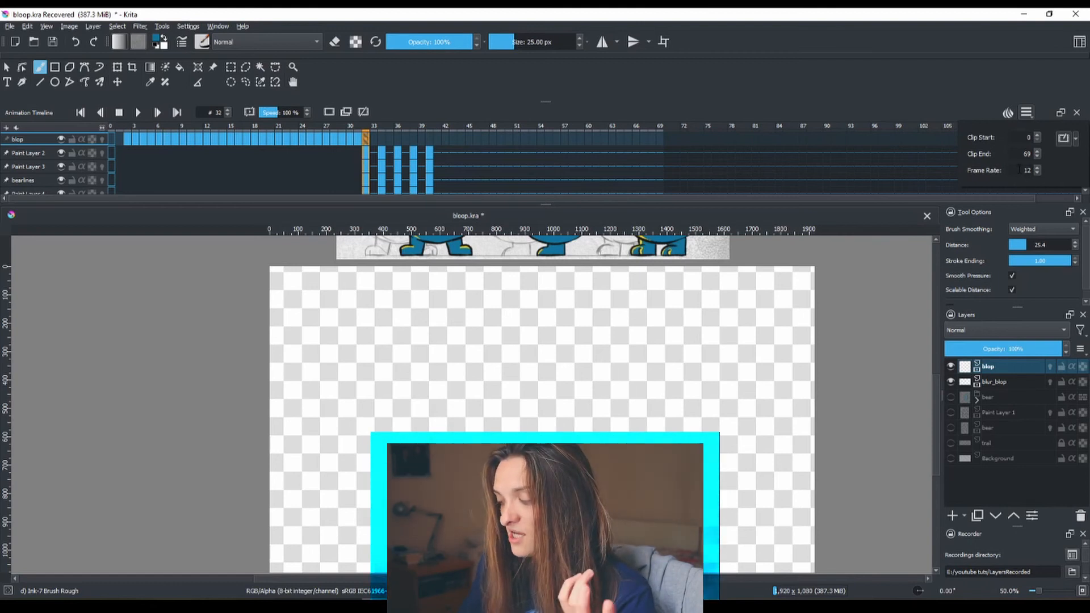
In DaVinci Resolve, set the second blop[0000-0072].png clip's speed to 12 frames per second and extend its end to show the full sequence
{"action": "left_click", "coordinate": [230, 130]}
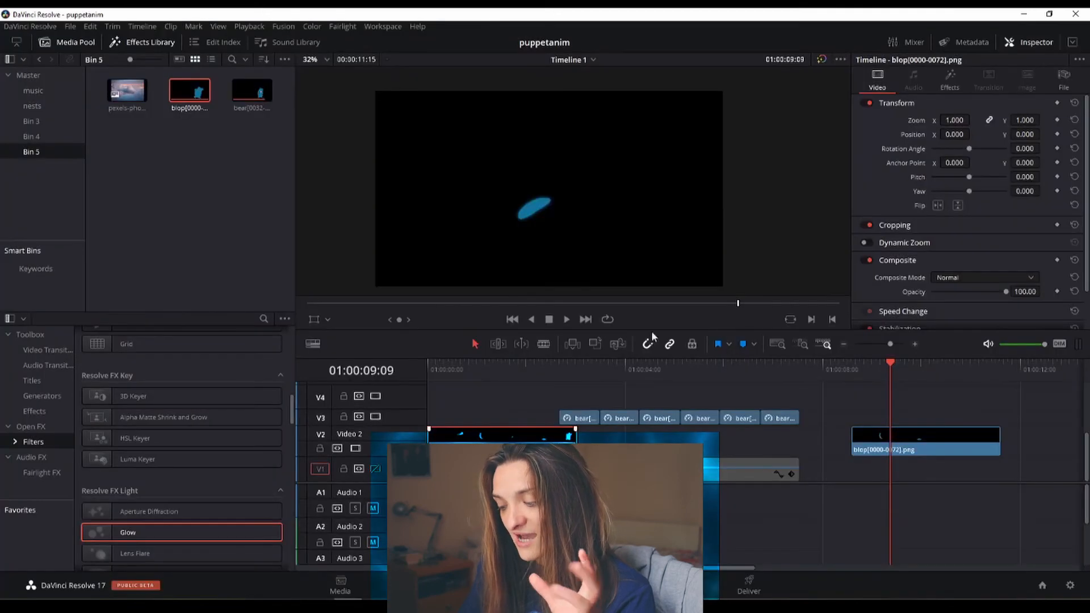
{"action": "right_click", "coordinate": [905, 442]}
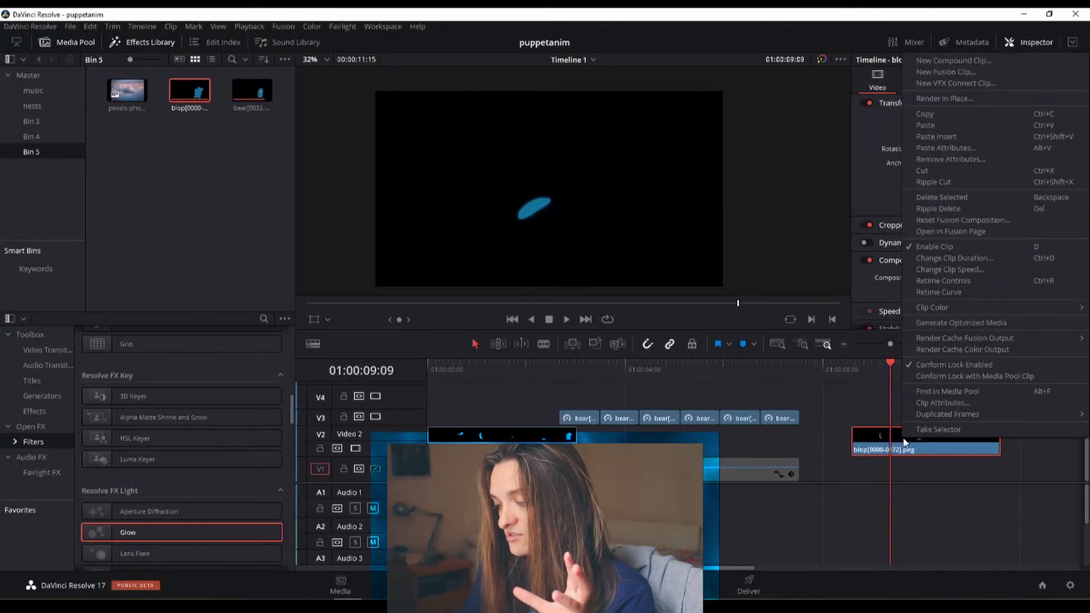
{"action": "left_click", "coordinate": [988, 268]}
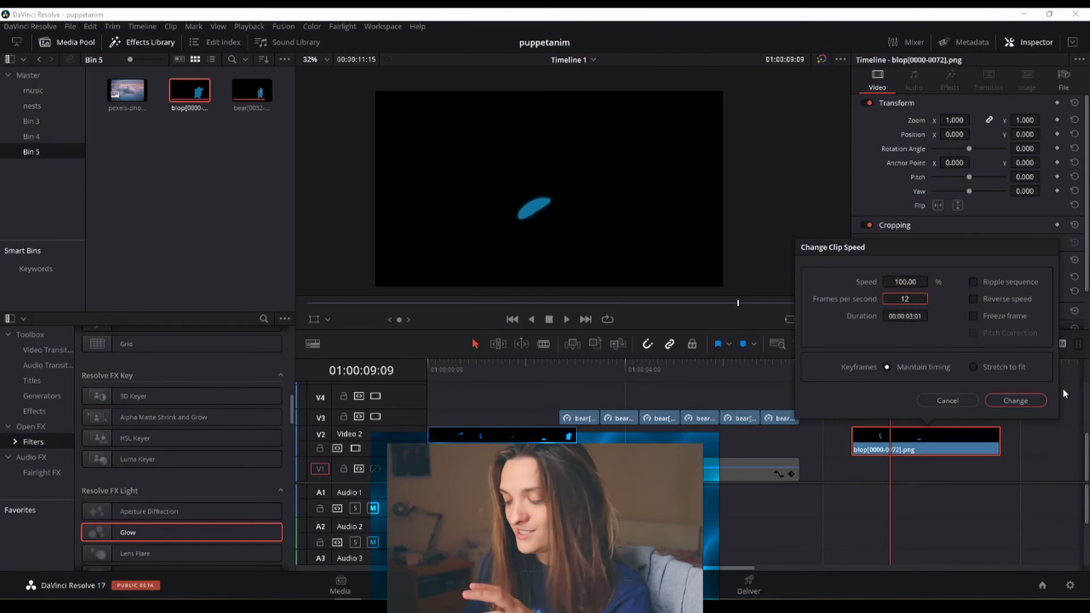
{"action": "left_click", "coordinate": [1029, 401]}
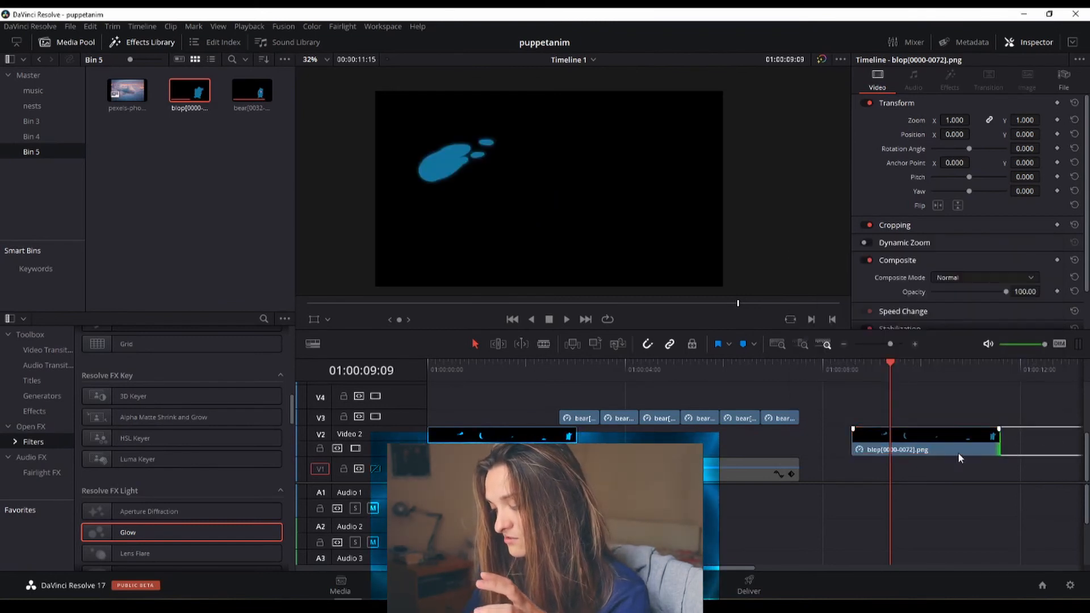
Play back the retimed blop[0000-0072].png clip from 01:00:08:21 and delete it from the end of Video 2
{"action": "left_click", "coordinate": [798, 370]}
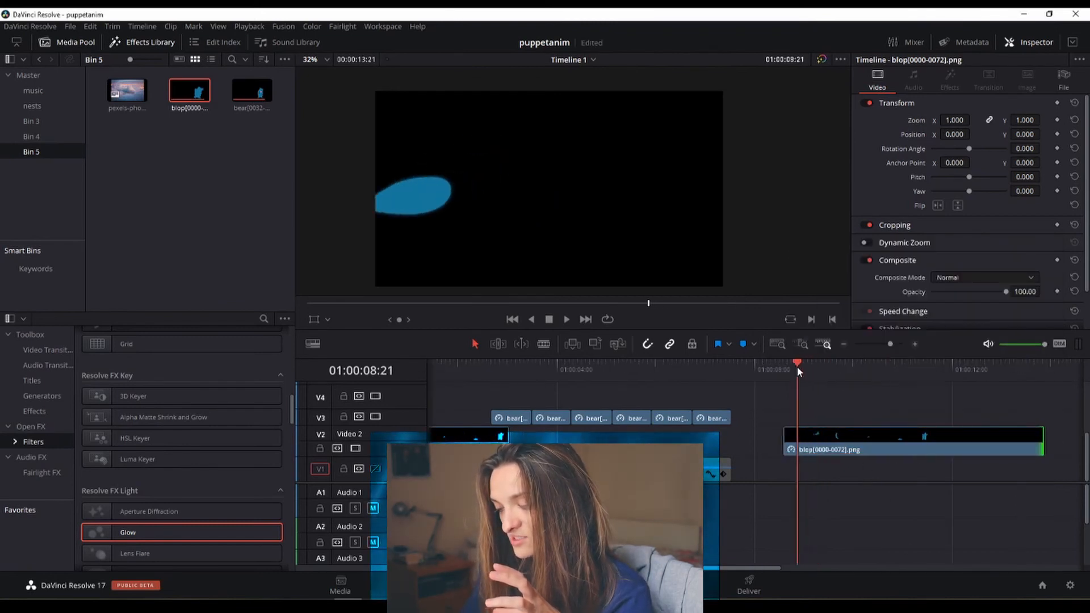
{"action": "left_click", "coordinate": [567, 319]}
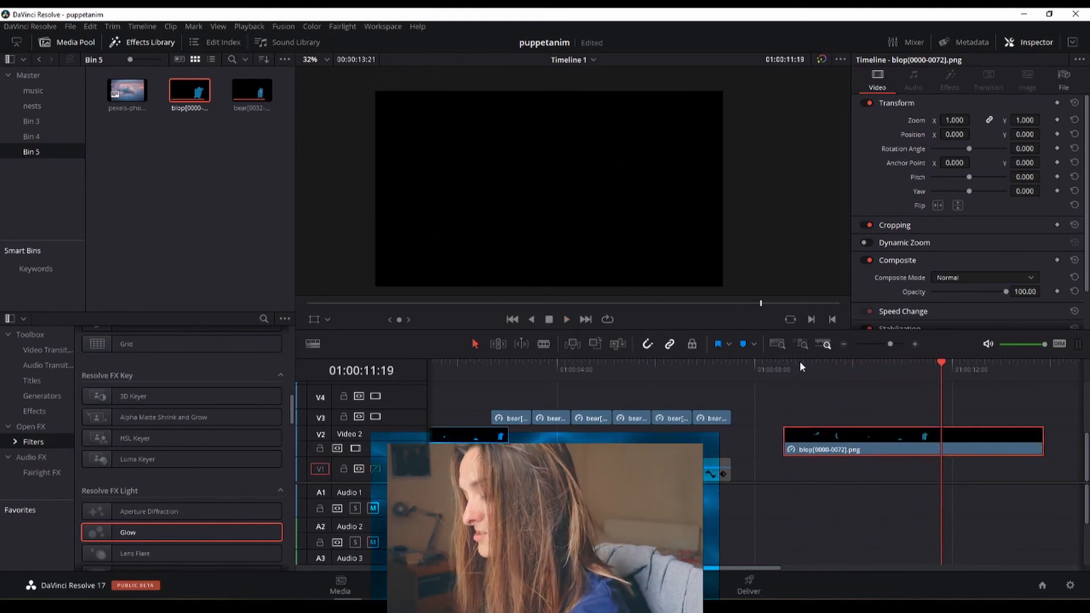
{"action": "key", "text": "Delete"}
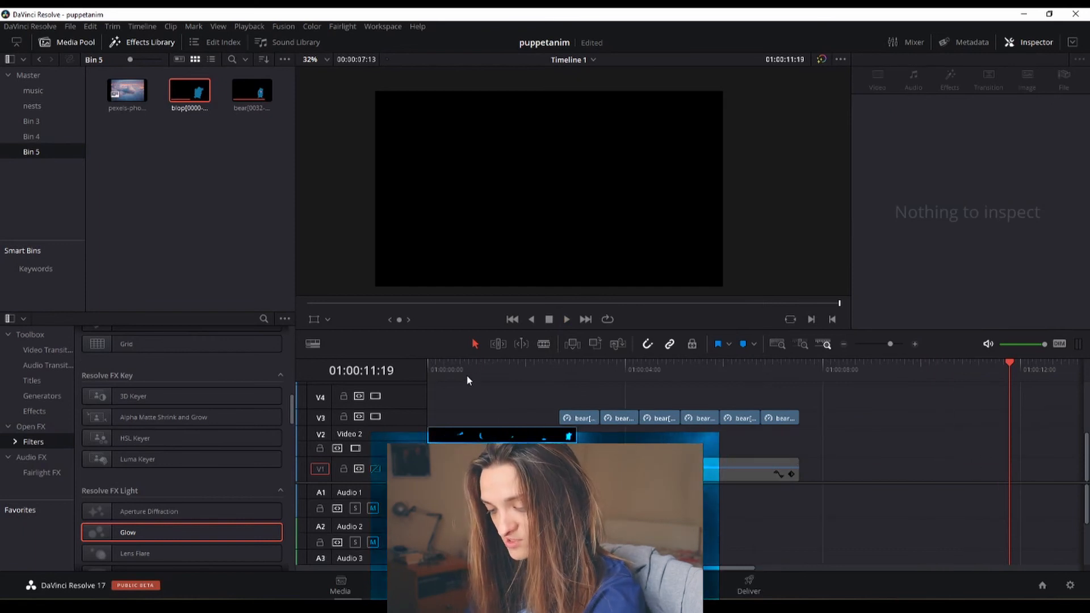
Play Timeline 1 from its start to review the blob and bear clips, and park the playhead at 01:00:00:18
{"action": "left_click", "coordinate": [429, 365]}
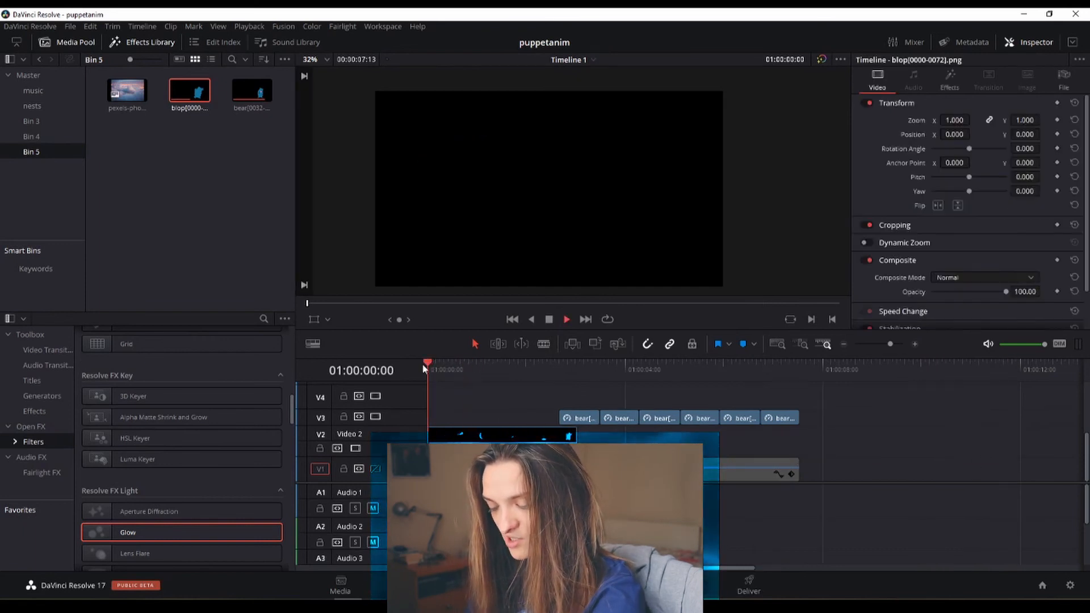
{"action": "key", "text": "space"}
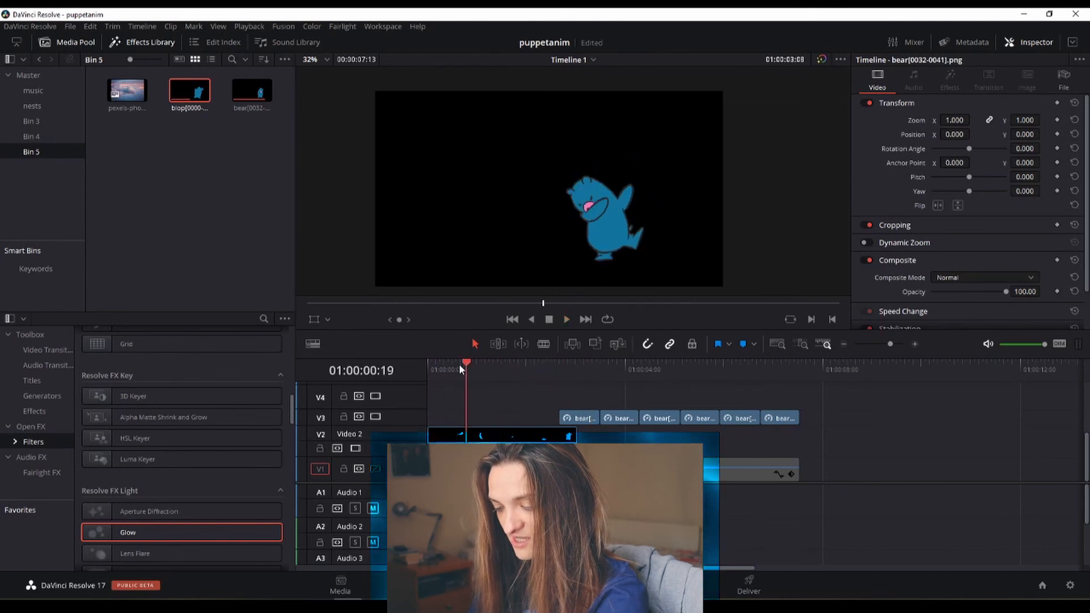
{"action": "mouse_move", "coordinate": [460, 368]}
{"action": "left_mouse_down"}
{"action": "mouse_move", "coordinate": [488, 366]}
{"action": "mouse_move", "coordinate": [452, 374]}
{"action": "mouse_move", "coordinate": [482, 370]}
{"action": "mouse_move", "coordinate": [457, 369]}
{"action": "mouse_move", "coordinate": [475, 373]}
{"action": "mouse_move", "coordinate": [465, 380]}
{"action": "left_mouse_up"}
Set the first blop clip's Glow effect to Shine Threshold 0.899, Spread 1.798, H/V Ratio -1.000 and Relative Spread Red 1.488
{"action": "left_click", "coordinate": [478, 436]}
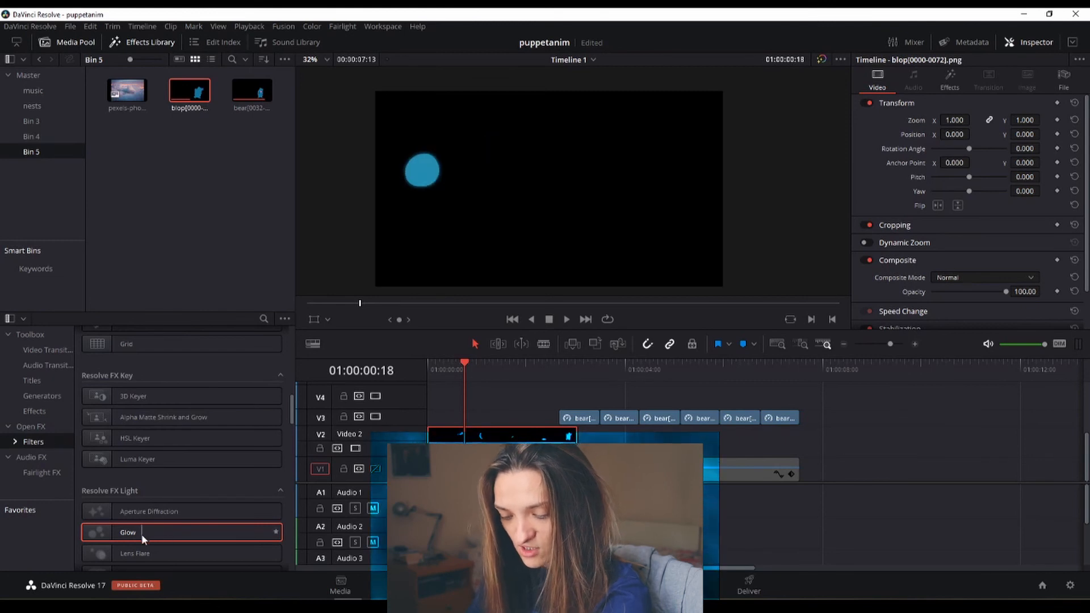
{"action": "scroll", "coordinate": [143, 535], "scroll_direction": "down", "scroll_amount": 3}
{"action": "scroll", "coordinate": [182, 539], "scroll_direction": "down", "scroll_amount": 1}
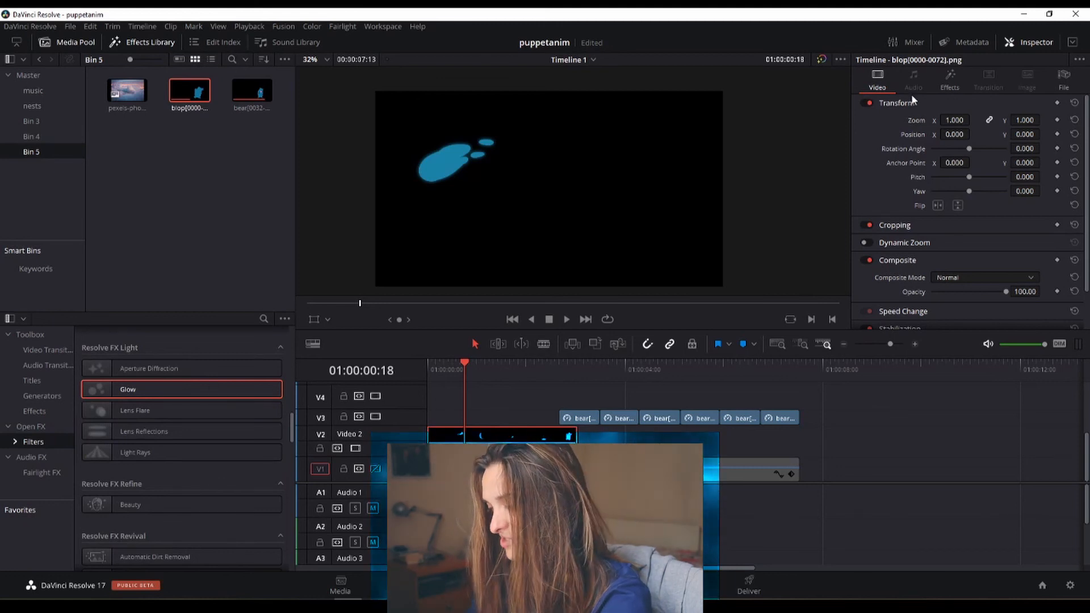
{"action": "left_click", "coordinate": [959, 89]}
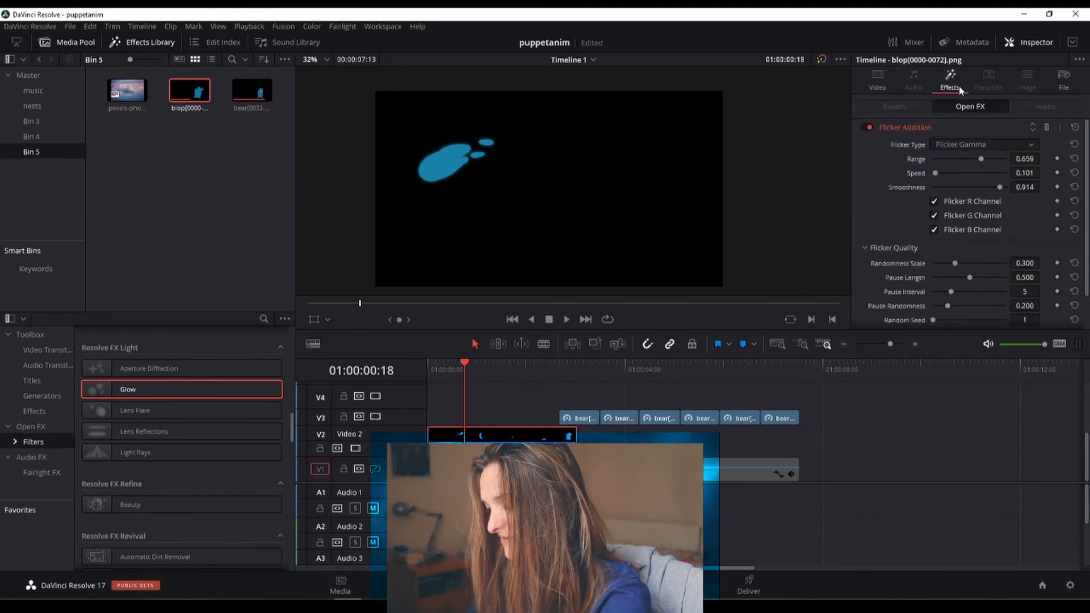
{"action": "left_click", "coordinate": [895, 128]}
{"action": "left_click", "coordinate": [889, 145]}
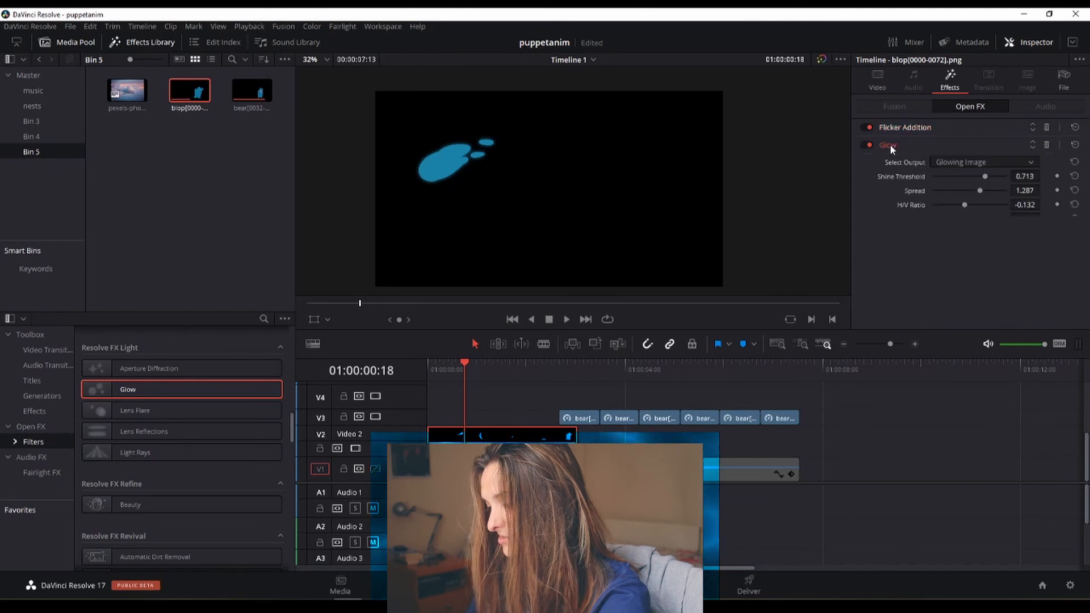
{"action": "left_click_drag", "start_coordinate": [997, 178], "coordinate": [911, 208]}
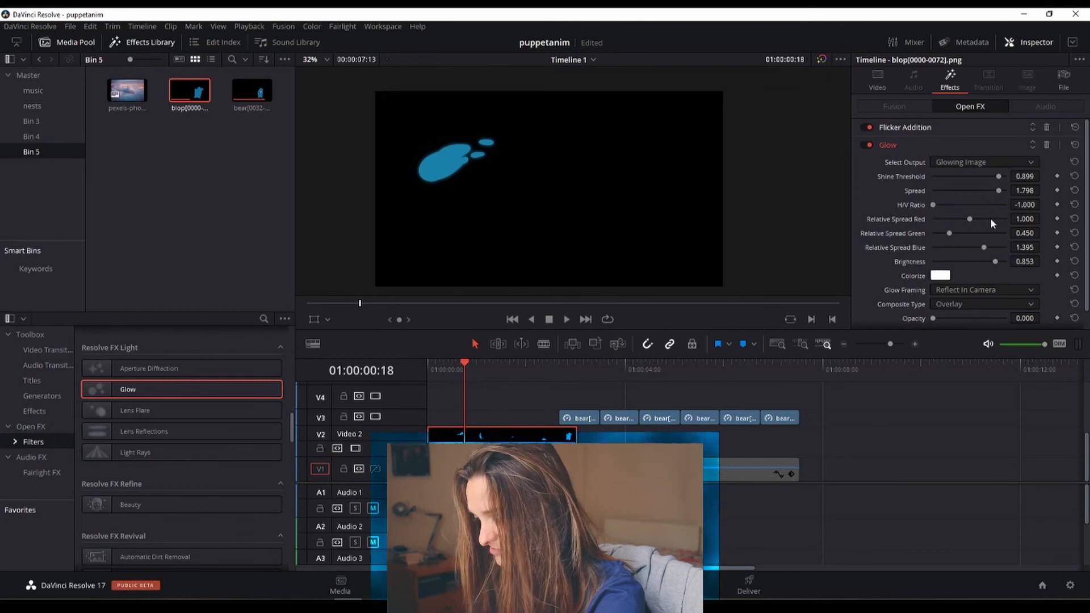
Review the glow by playing Timeline 1 from its start and scrubbing to 01:00:02:16, saving the project along the way
{"action": "left_click", "coordinate": [431, 363]}
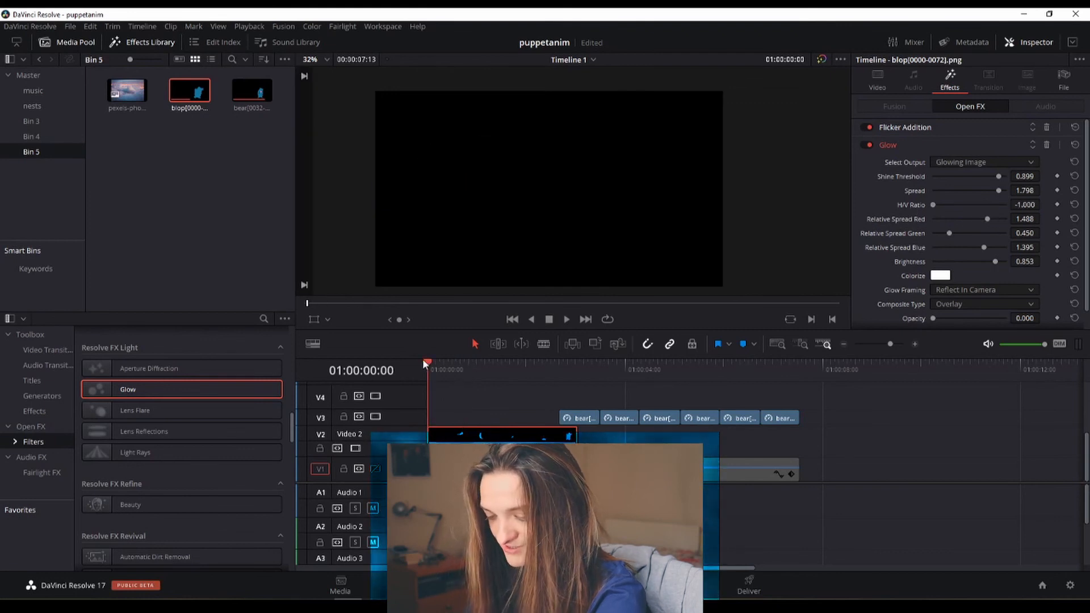
{"action": "key", "text": "space"}
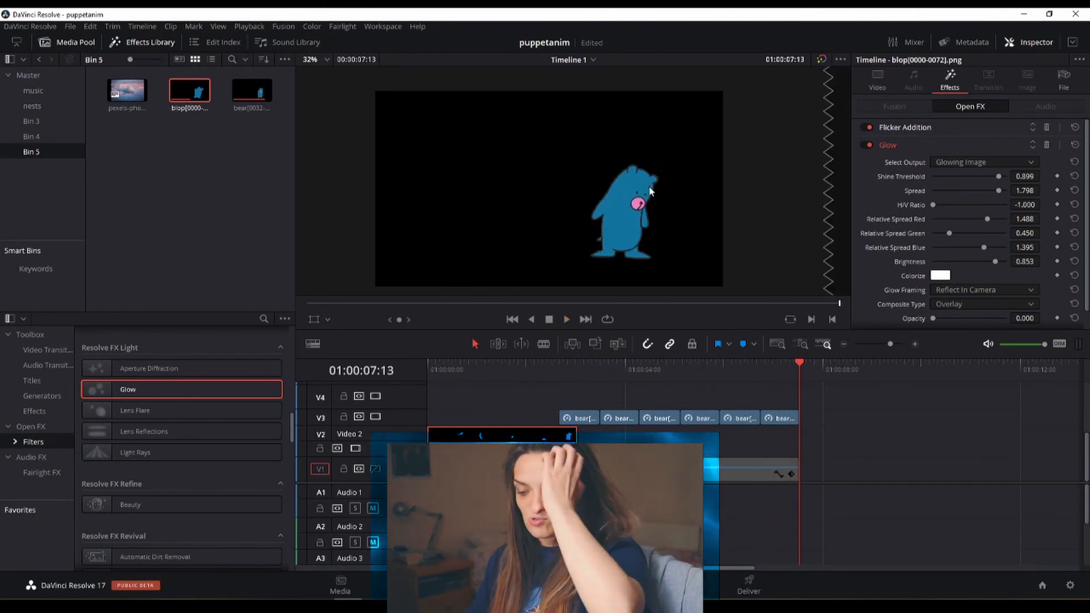
{"action": "key", "text": "ctrl+s"}
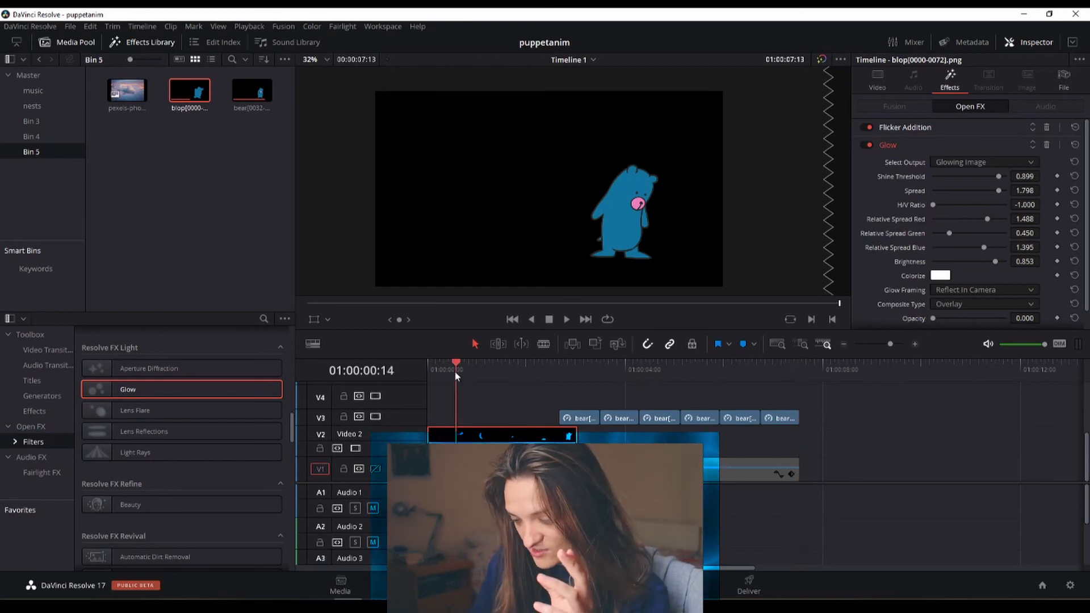
{"action": "mouse_move", "coordinate": [456, 375]}
{"action": "left_mouse_down"}
{"action": "mouse_move", "coordinate": [534, 372]}
{"action": "mouse_move", "coordinate": [447, 379]}
{"action": "mouse_move", "coordinate": [519, 380]}
{"action": "mouse_move", "coordinate": [523, 391]}
{"action": "mouse_move", "coordinate": [456, 387]}
{"action": "left_mouse_up"}
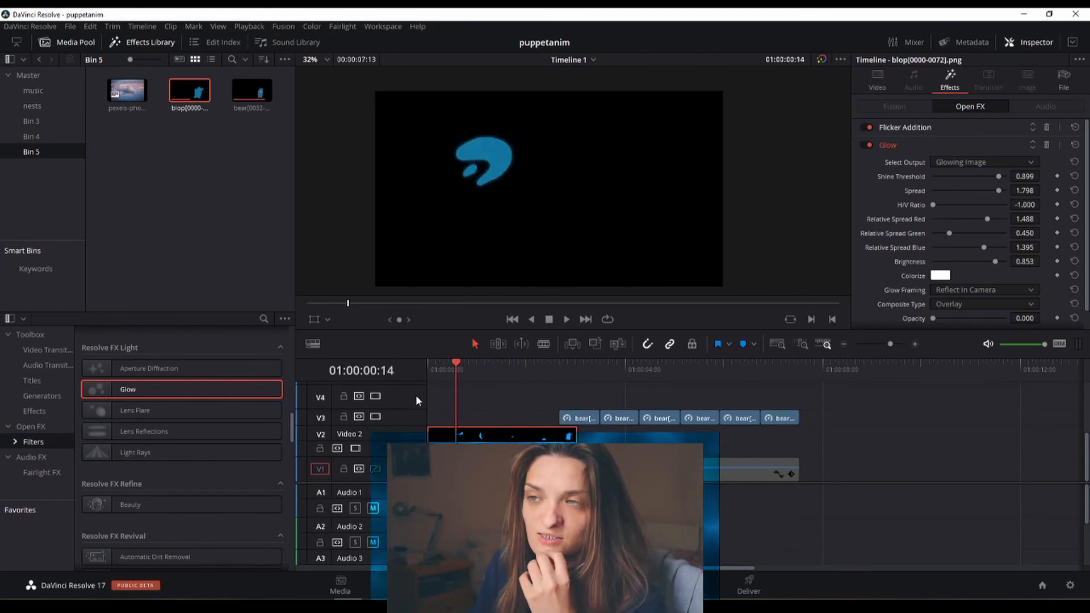
{"action": "left_click_drag", "start_coordinate": [449, 376], "coordinate": [527, 370]}
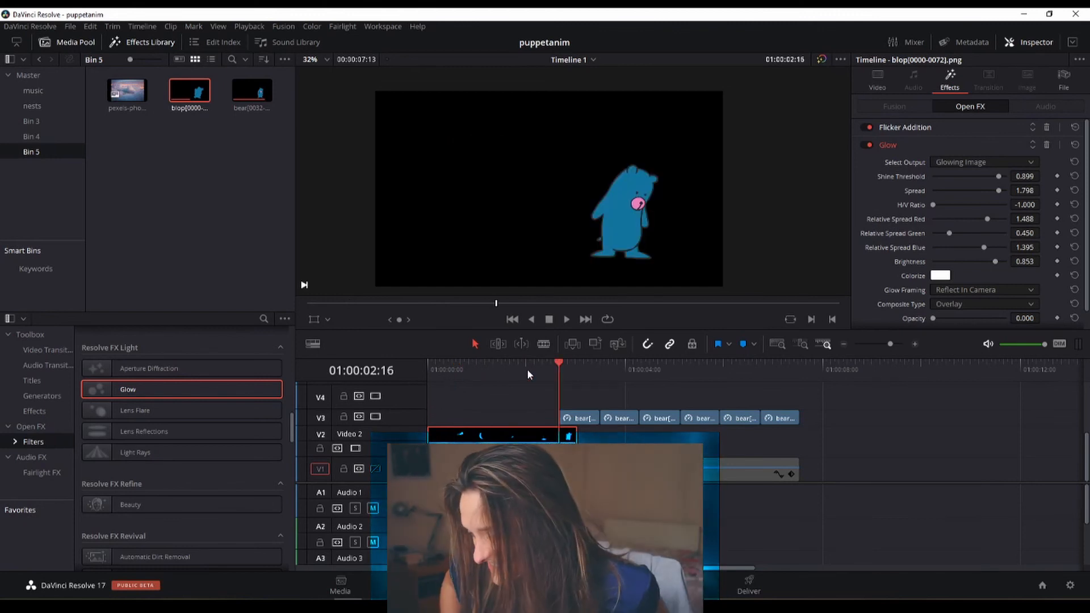